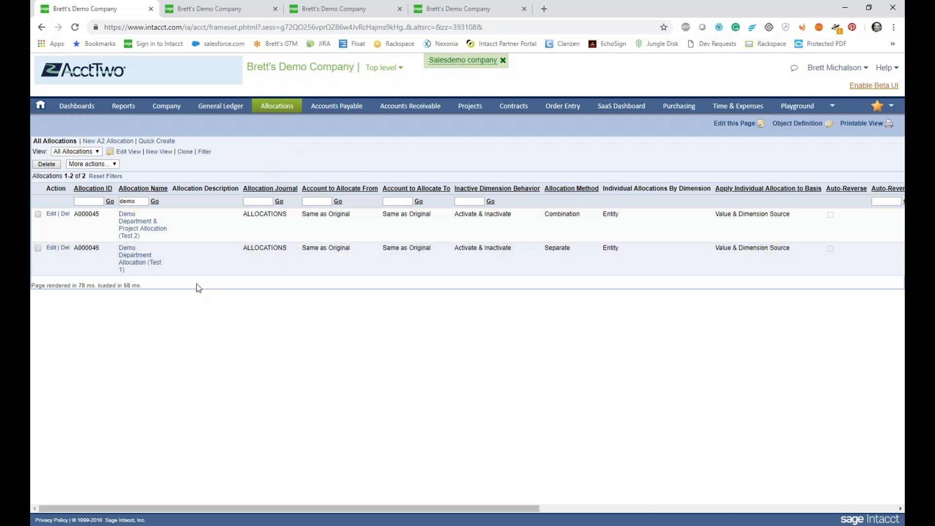
Step: Open the Demo Department Allocation (Test 1) for editing and look through its update form
left_click(51, 248)
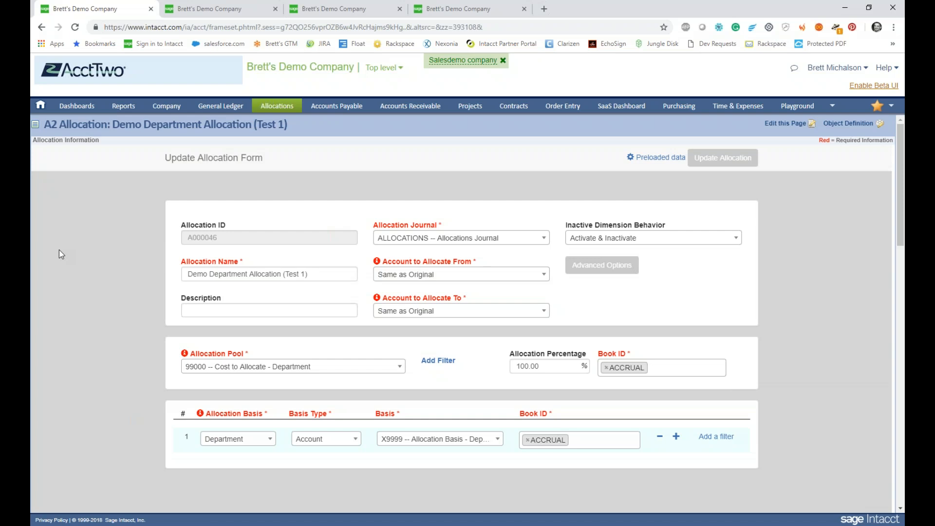
scroll(793, 313, "down", 5)
scroll(792, 317, "up", 5)
scroll(542, 203, "down", 1)
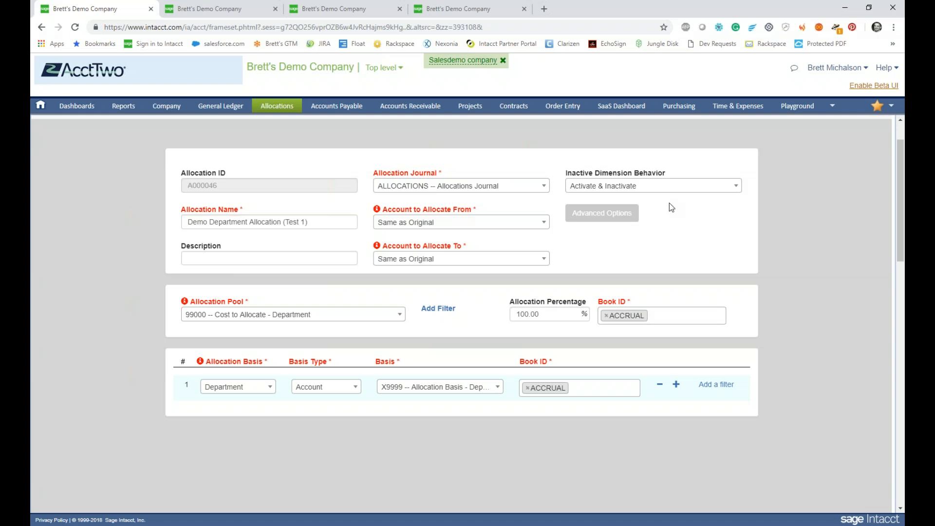
Step: Review the choices for inactive dimension behavior and open the allocation's advanced options
left_click(675, 194)
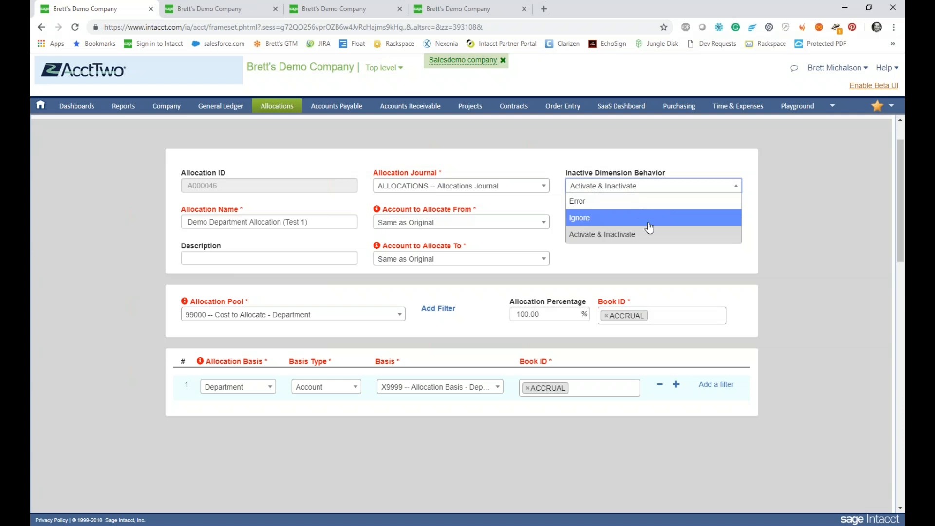
left_click(635, 251)
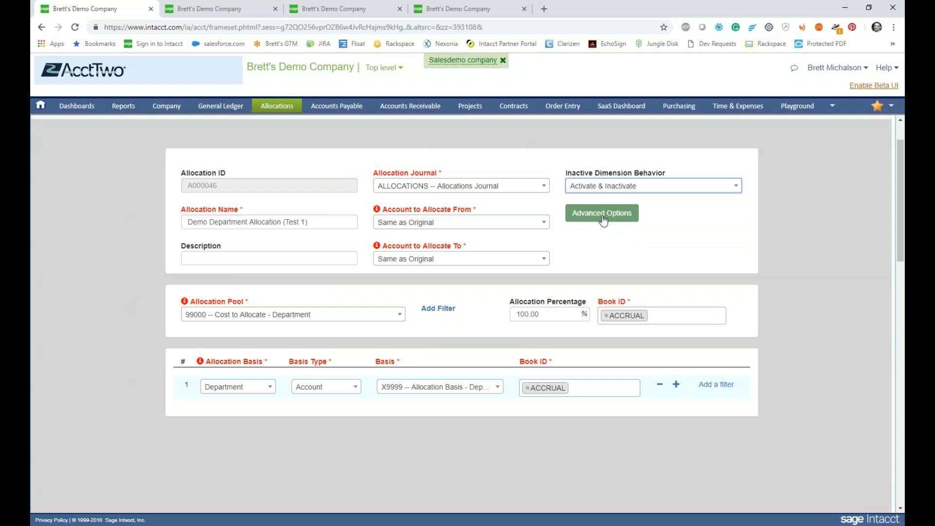
left_click(602, 220)
Step: Browse the accounts and account groups available for the allocation pool
scroll(366, 290, "down", 1)
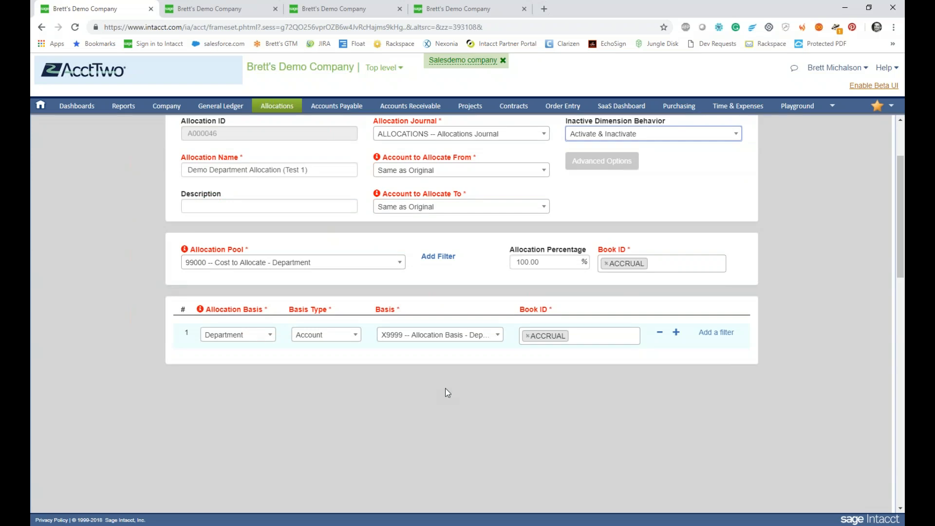
left_click(399, 264)
left_click_drag(401, 378, 397, 320)
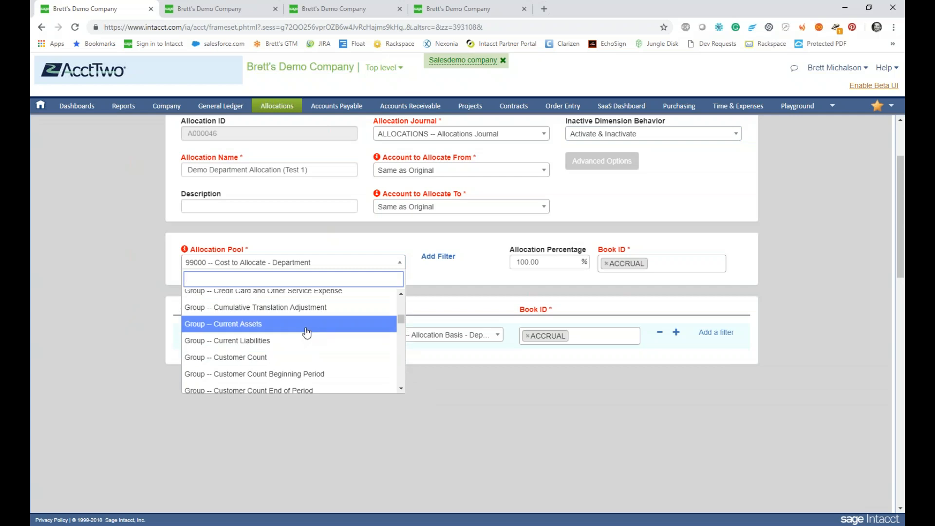
left_click(435, 283)
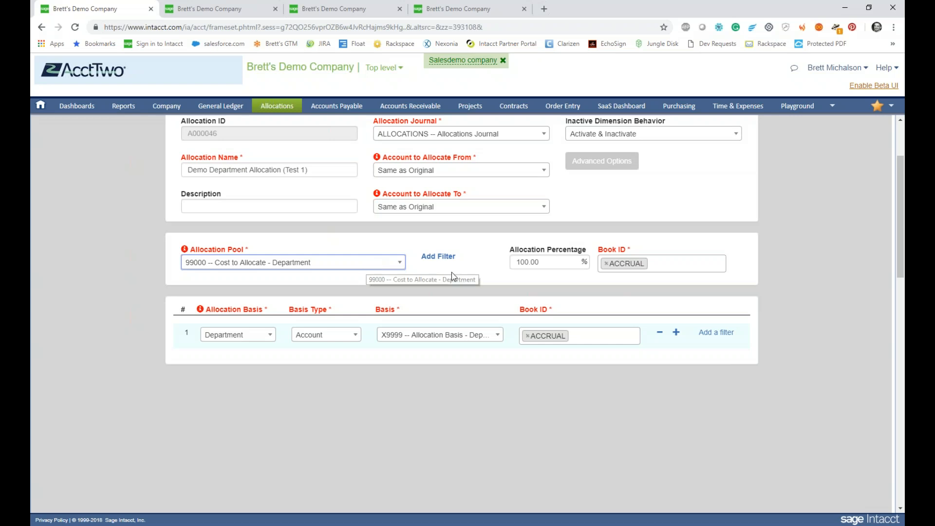
Step: Add two dimension filters to the allocation pool and review the dimensions available for the first one
left_click(438, 257)
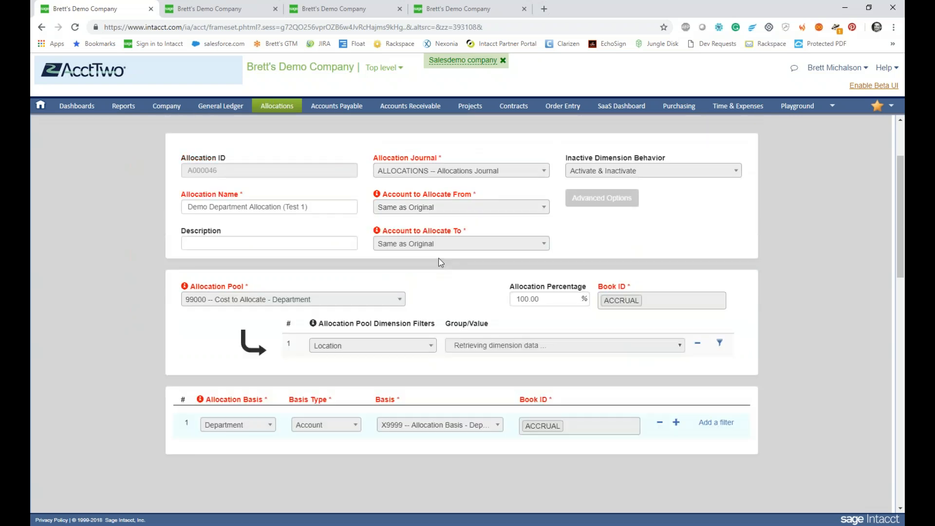
scroll(441, 263, "down", 1)
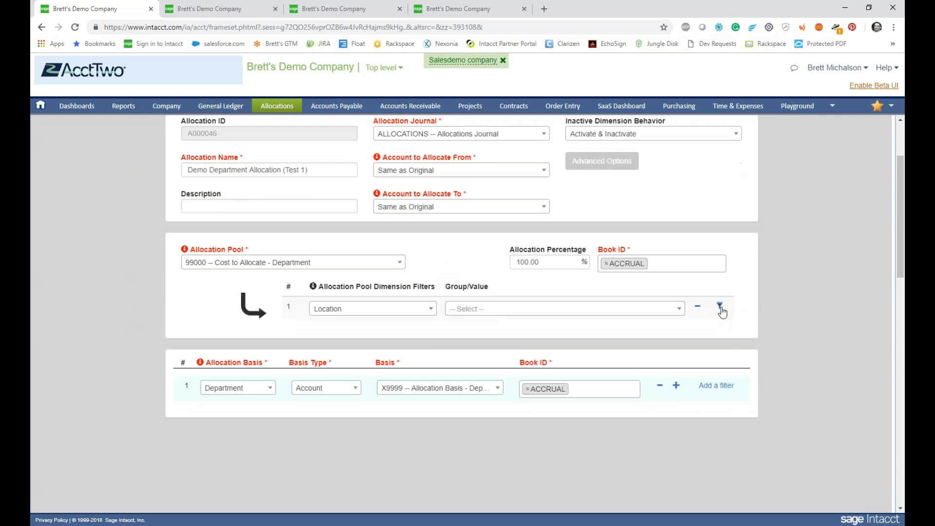
left_click(720, 308)
left_click(386, 315)
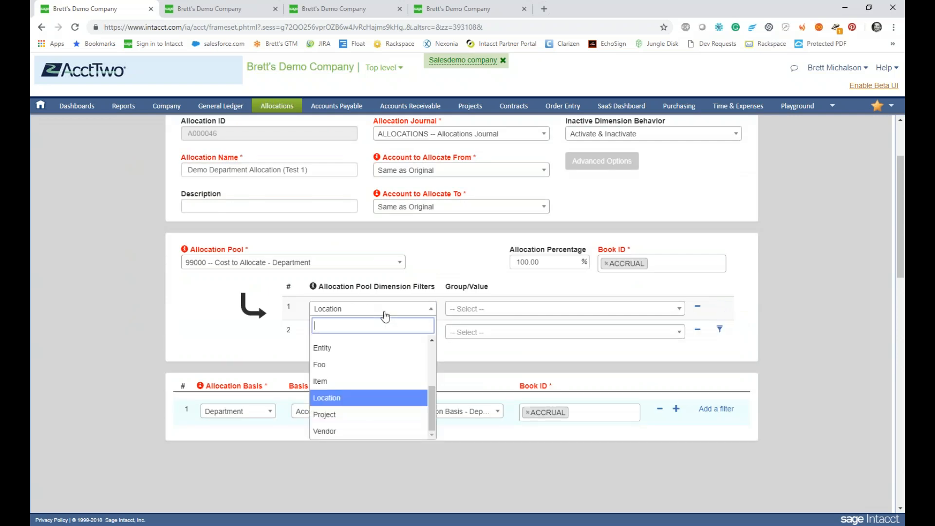
scroll(430, 388, "up", 3)
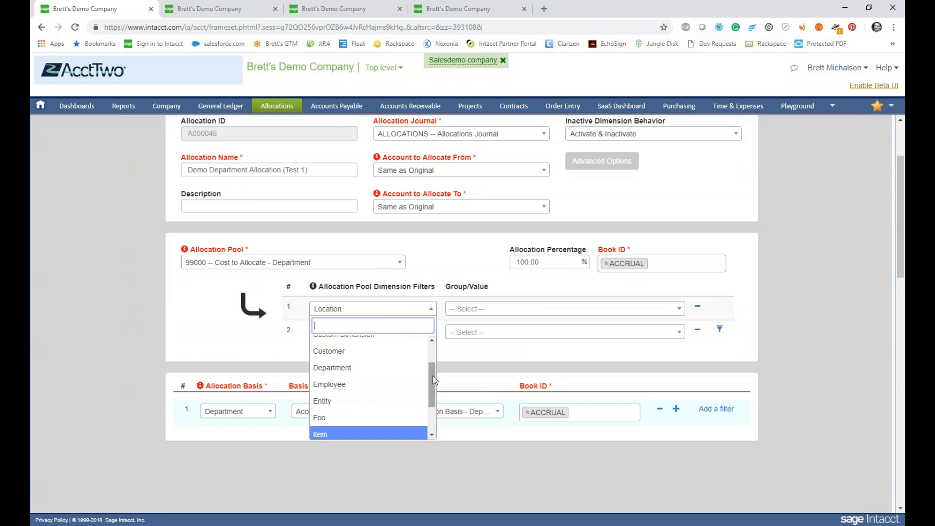
scroll(380, 363, "up", 1)
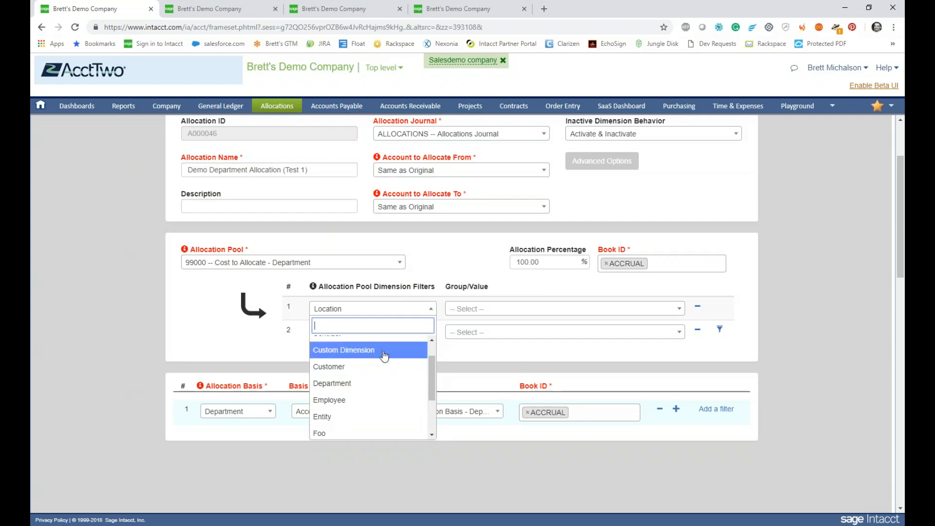
left_click_drag(433, 368, 431, 339)
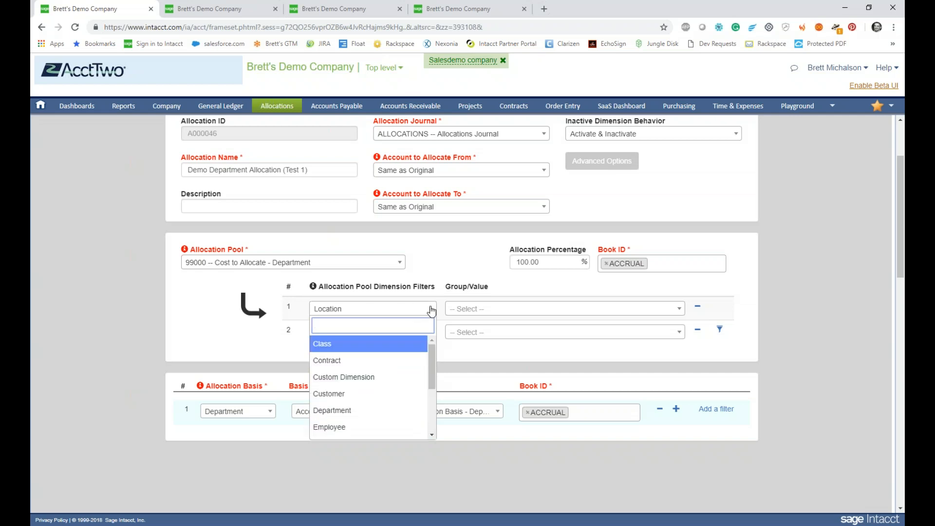
left_click(457, 276)
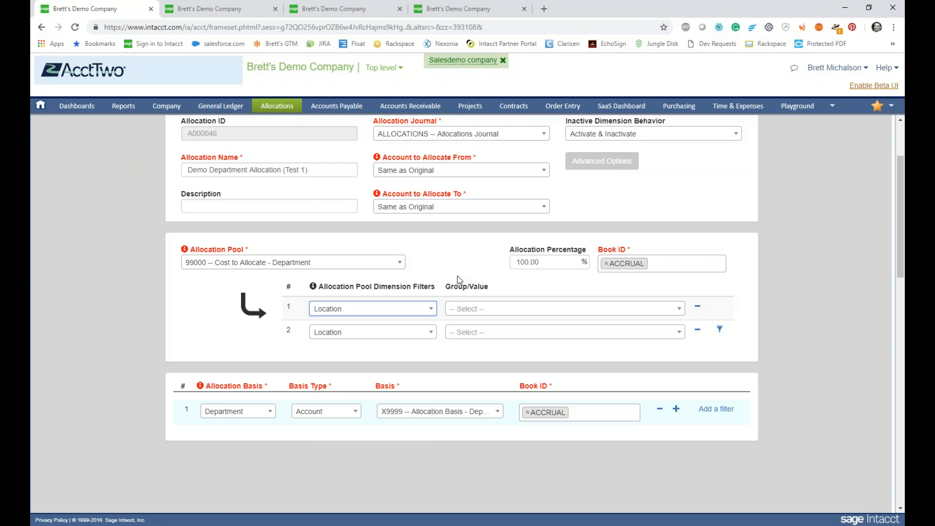
Step: Set the first pool filter's dimension to Department and review its available groups and values
left_click(430, 310)
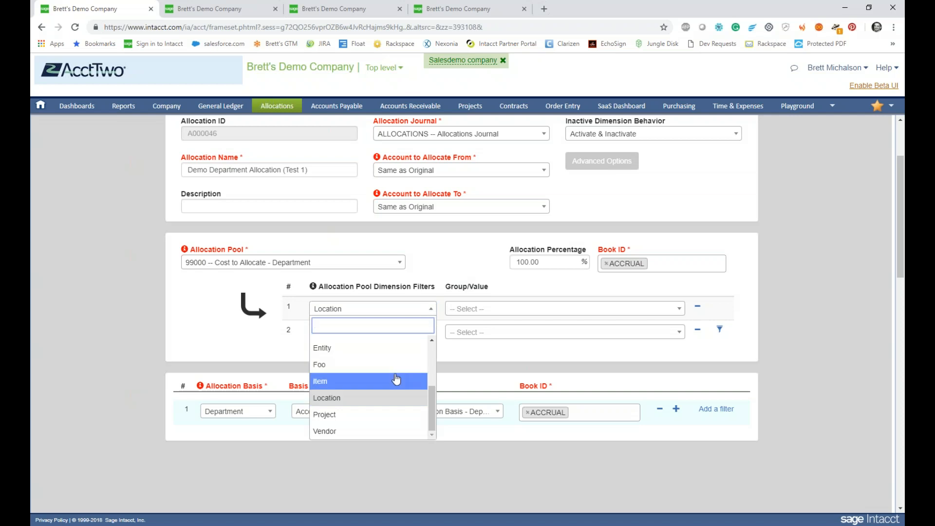
scroll(396, 384, "up", 2)
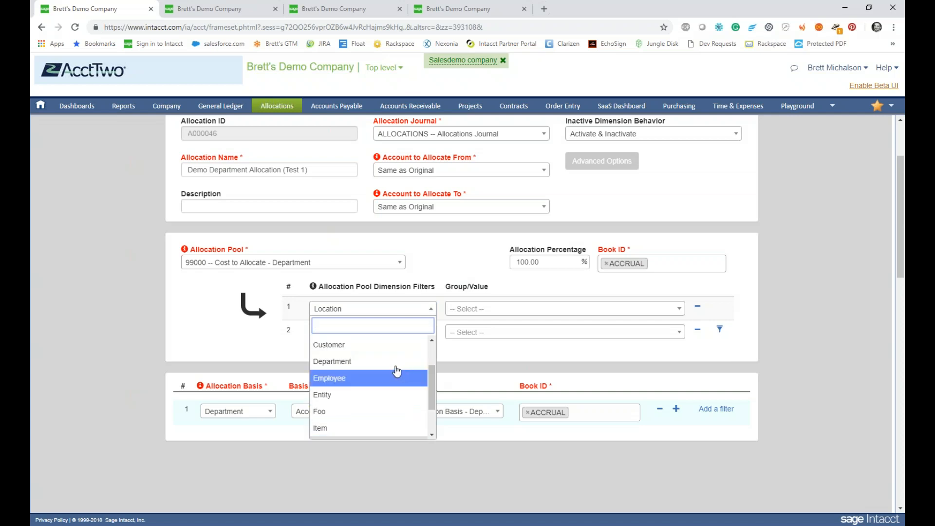
left_click(395, 358)
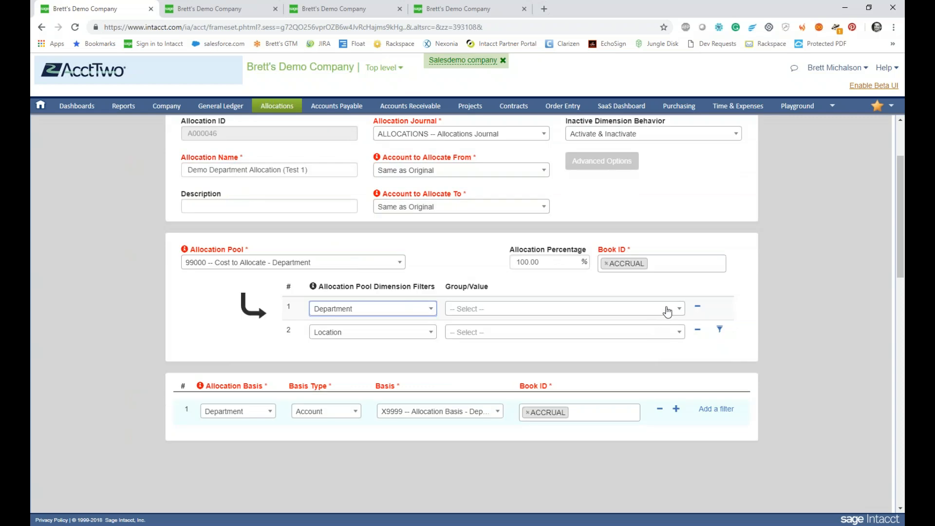
left_click(666, 310)
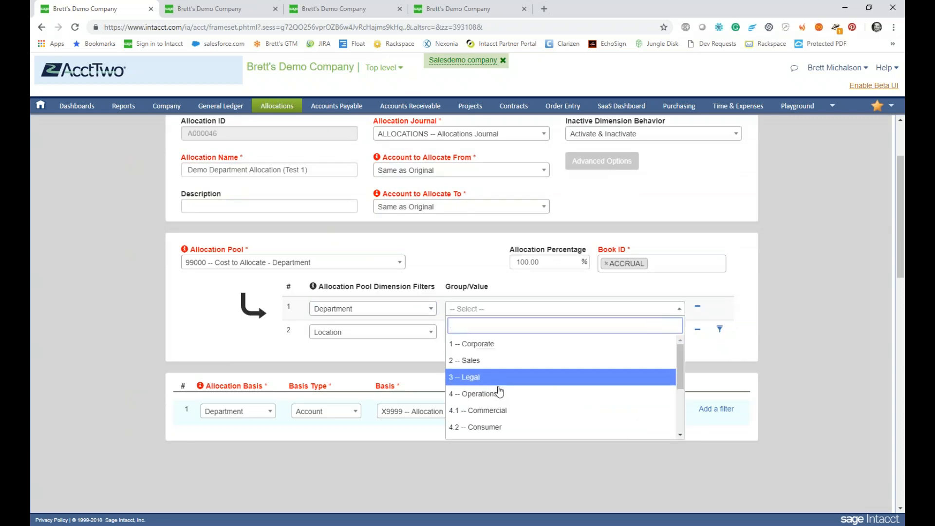
scroll(508, 401, "down", 1)
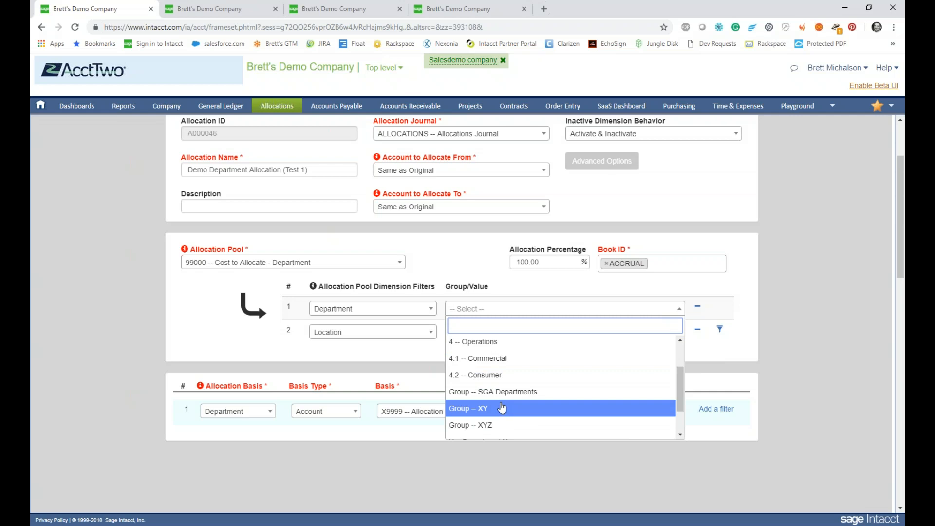
scroll(506, 409, "down", 1)
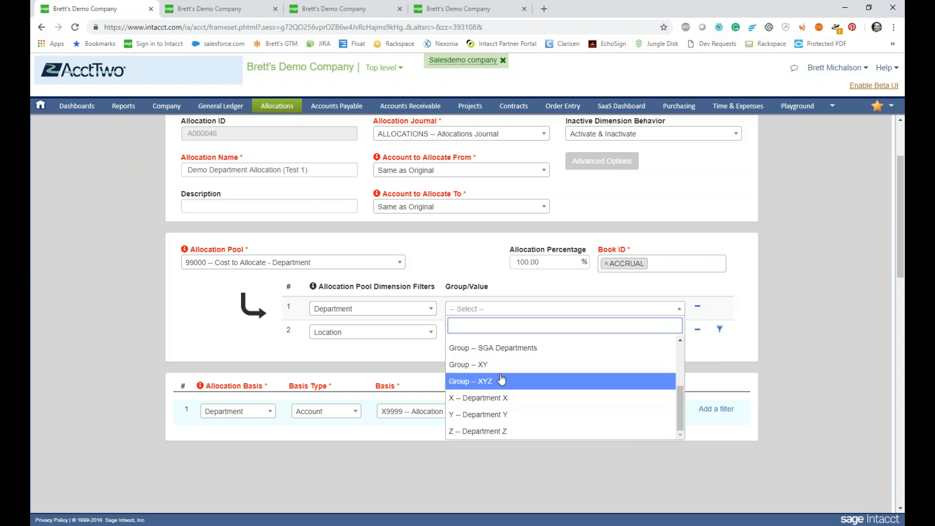
left_click(775, 276)
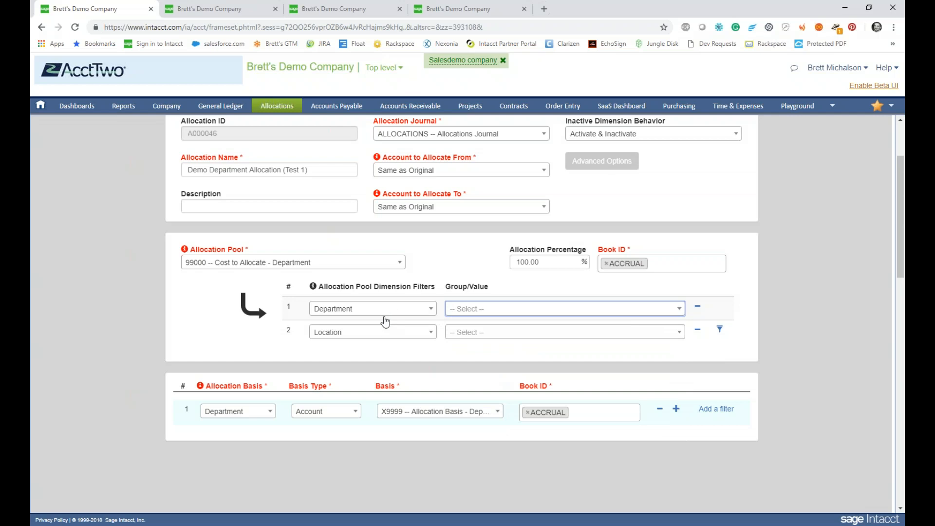
Step: Add one more pool filter row, and remove all dimension filters from the allocation pool
left_click(720, 331)
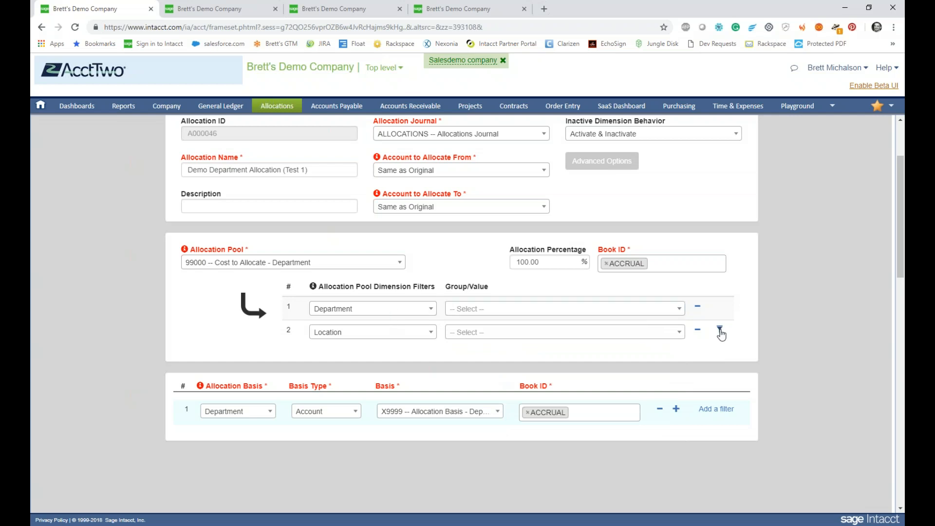
left_click(697, 353)
left_click(697, 330)
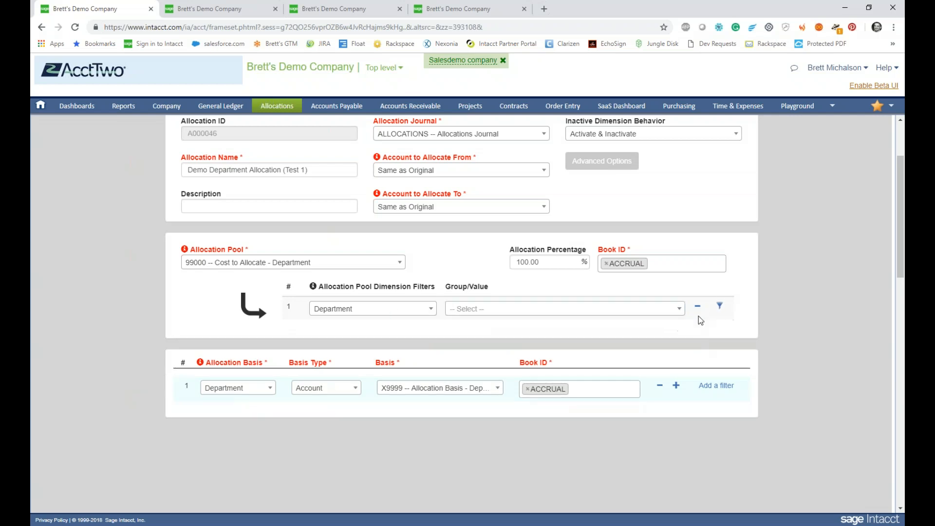
left_click(698, 306)
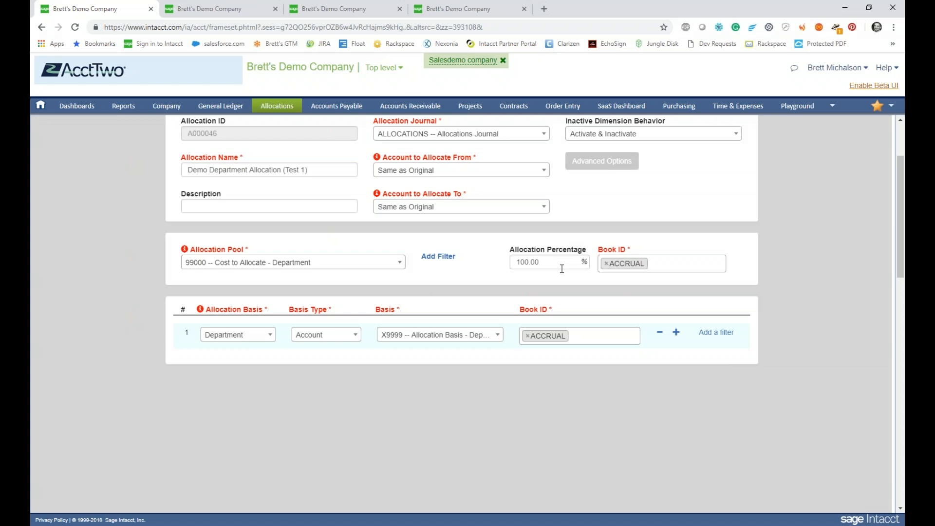
Step: Set the allocation percentage to 50%, and add a pool dimension filter and remove it again
left_click_drag(552, 262, 500, 256)
type("50")
left_click(500, 257)
left_click(438, 256)
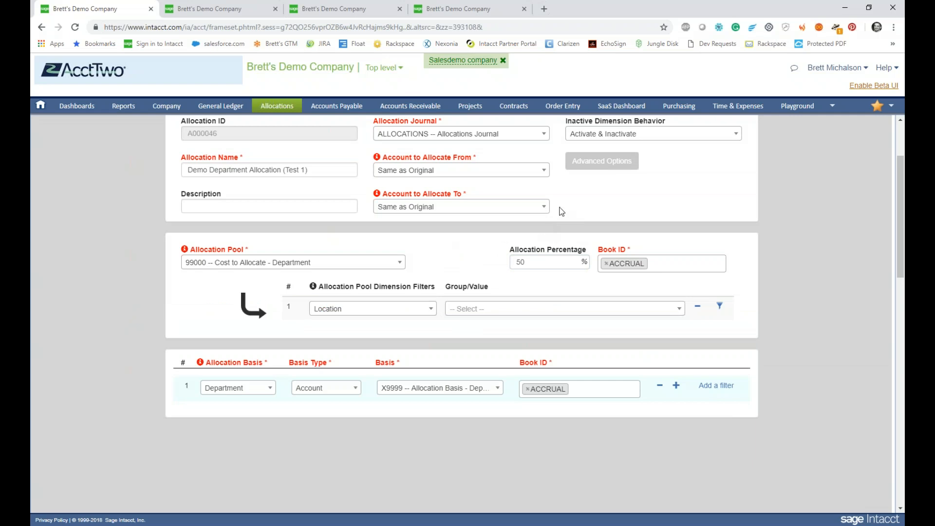
left_click(697, 306)
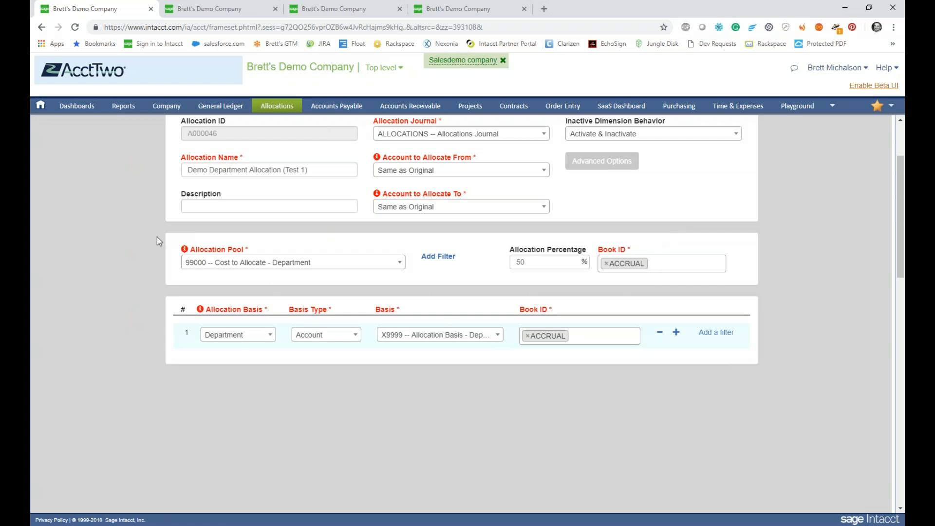
Step: Review the dimensions available as the allocation basis on the first basis line
scroll(171, 286, "down", 1)
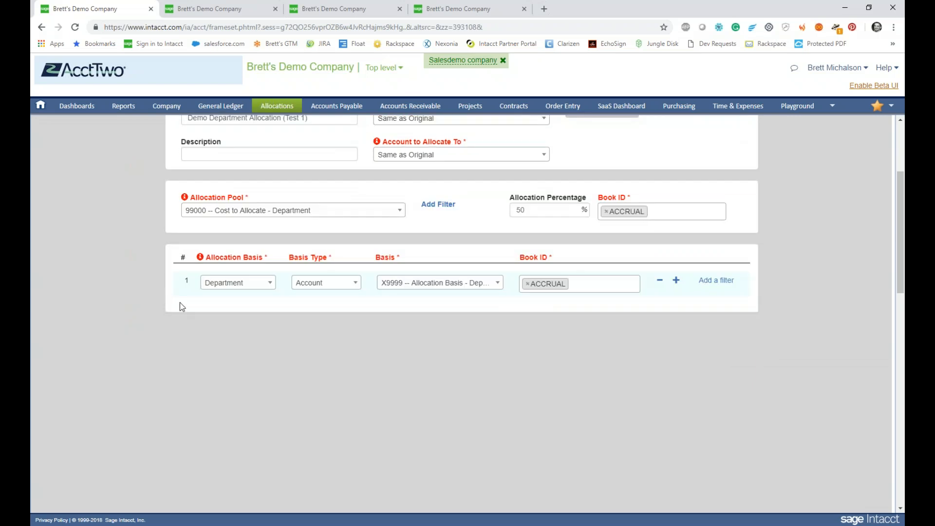
left_click(272, 287)
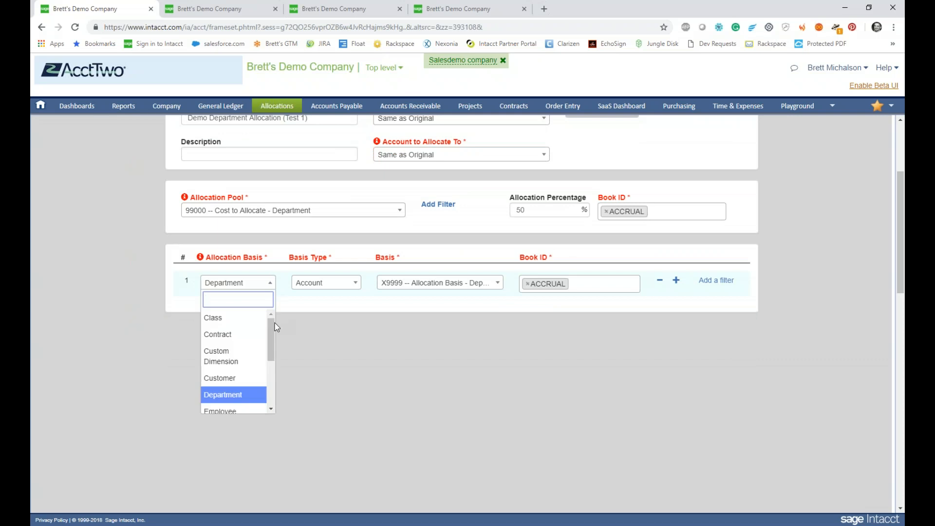
scroll(270, 341, "down", 1)
left_click_drag(270, 341, 277, 314)
left_click(292, 303)
Step: Review the basis type choices and the accounts available as the basis on the first basis line
left_click(346, 283)
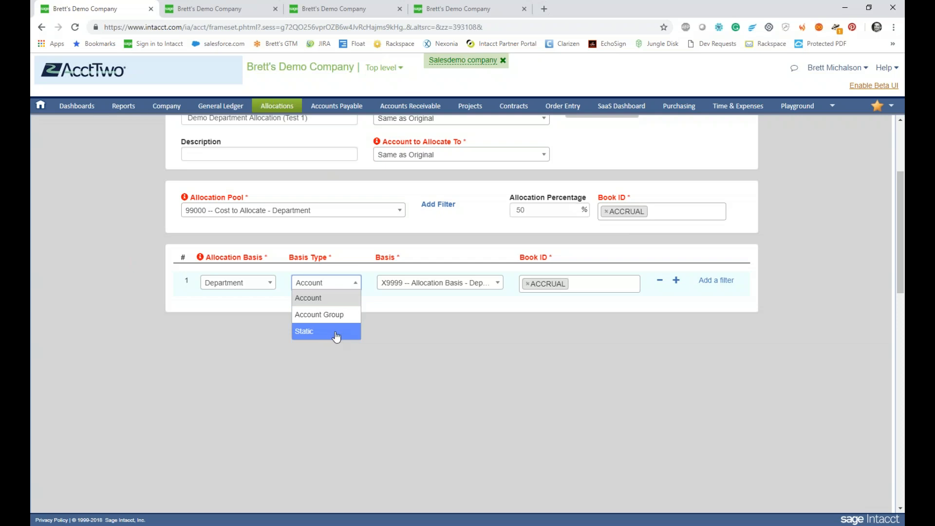
left_click(390, 314)
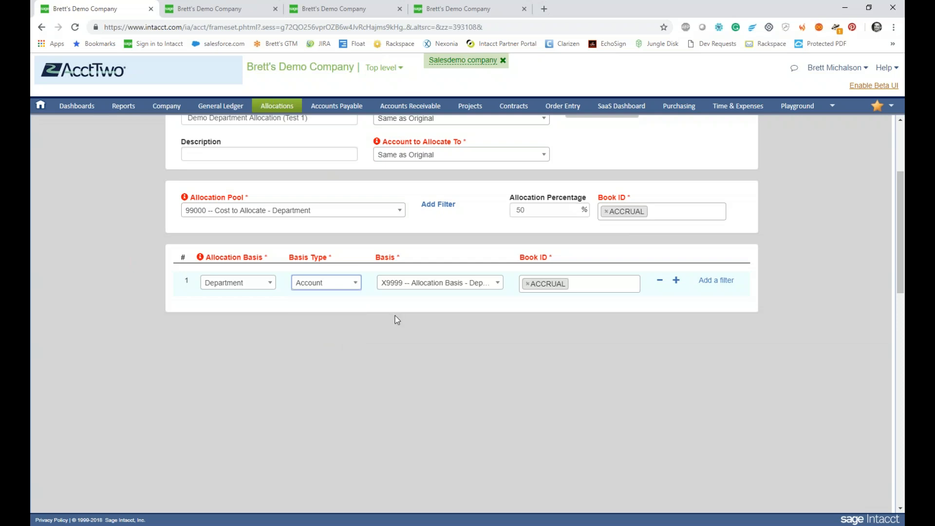
left_click(496, 287)
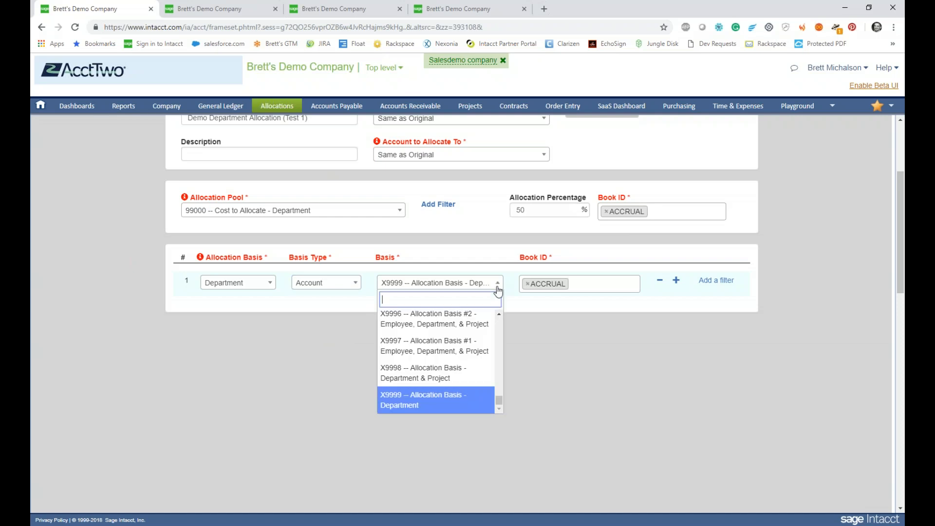
left_click_drag(499, 399, 505, 326)
left_click(527, 319)
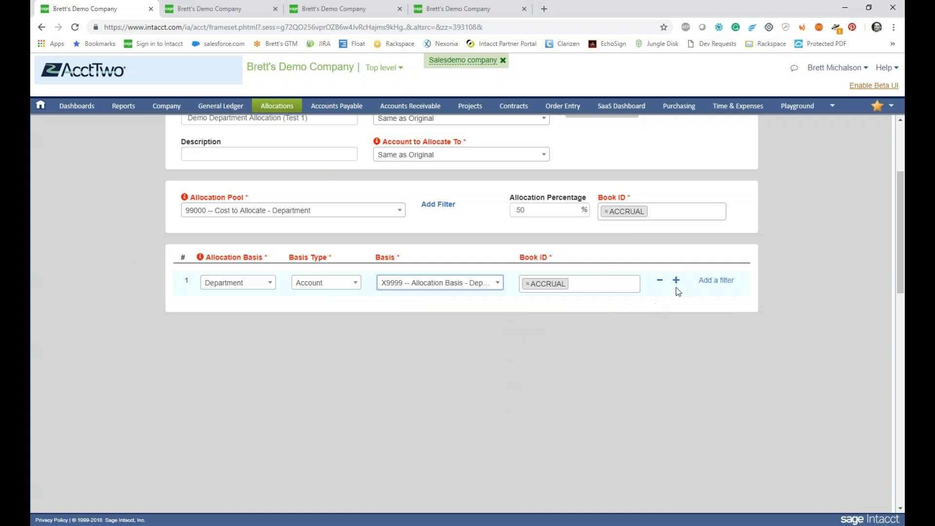
Step: Add a dimension filter to the first allocation basis line and set its dimension to Department
left_click(704, 286)
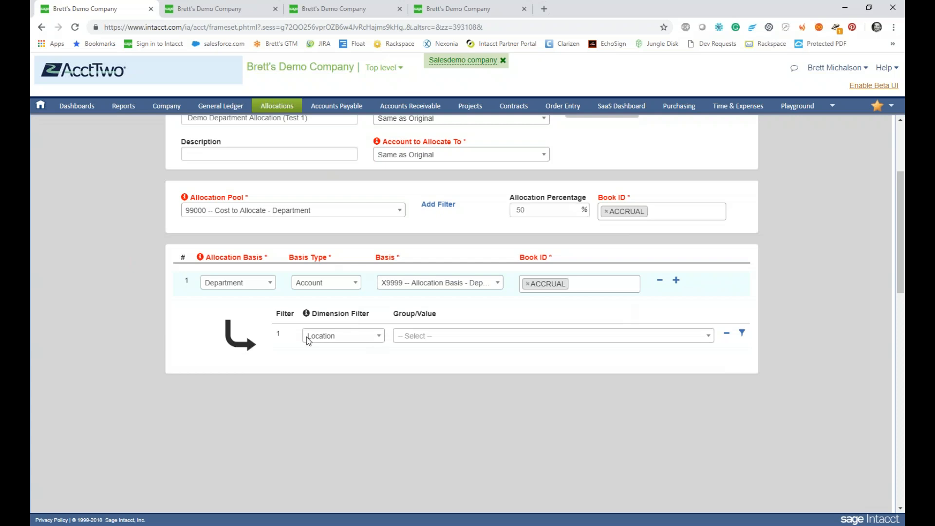
left_click(362, 340)
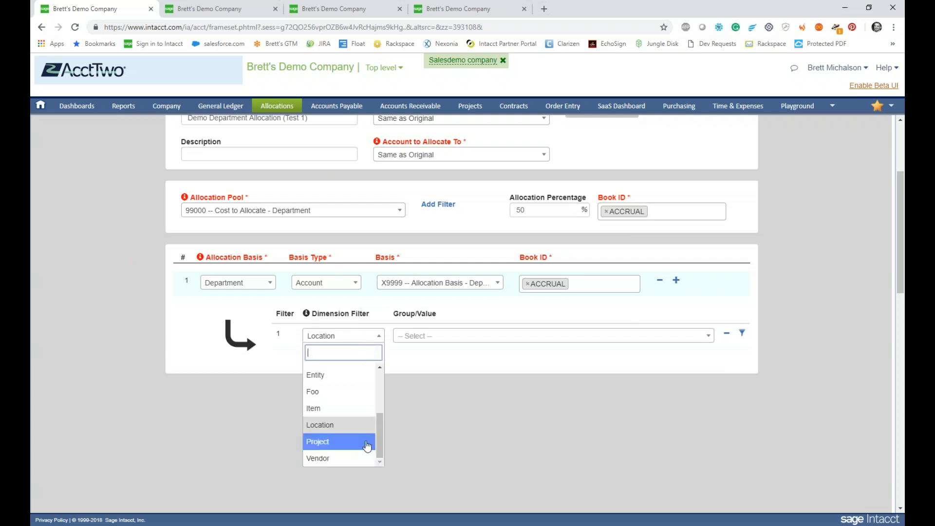
left_click_drag(380, 424, 381, 400)
left_click(354, 398)
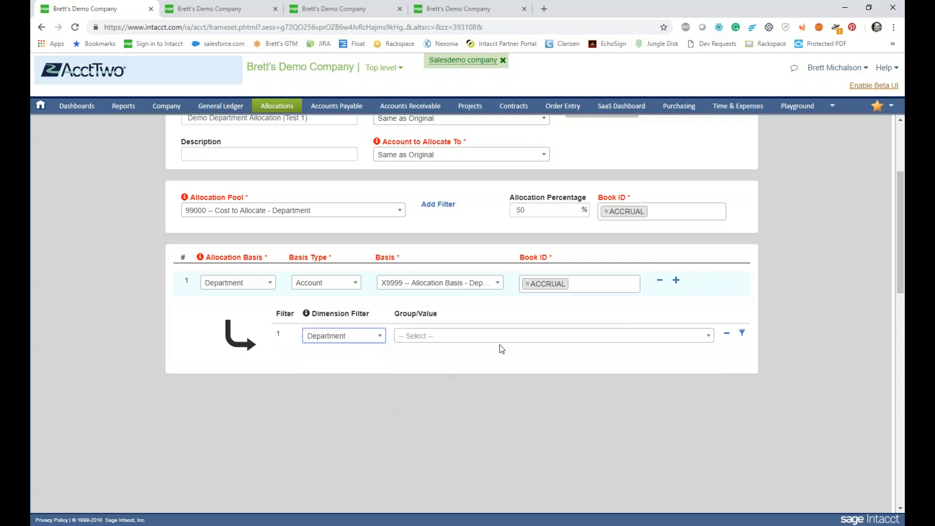
Step: Review the groups and values offered for the Department filter, and remove that filter from the first basis line
left_click(699, 340)
scroll(628, 380, "down", 3)
scroll(616, 385, "up", 3)
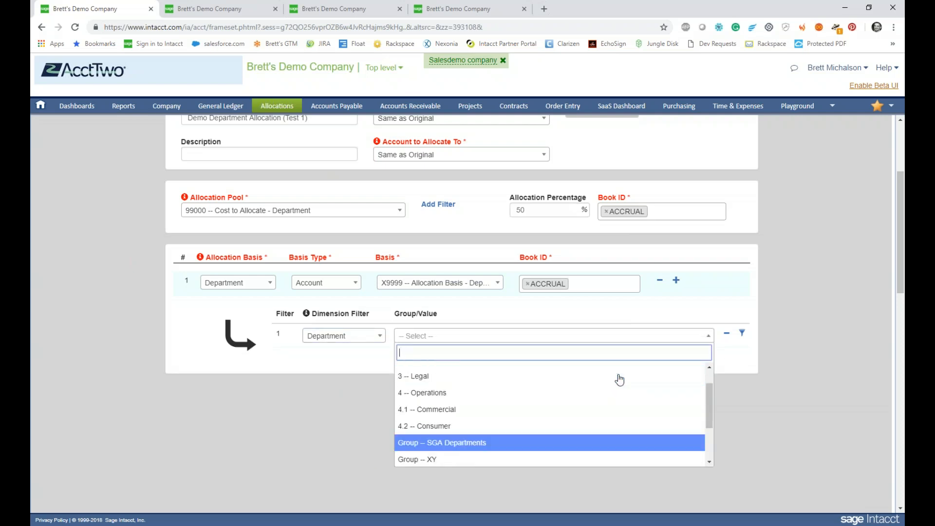
left_click(727, 336)
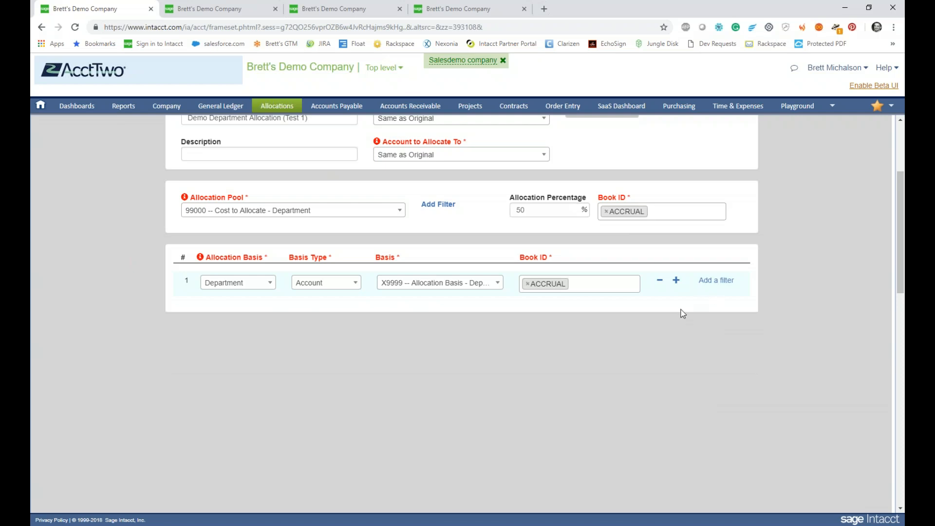
Step: Add a second allocation basis line and set its dimension to Location
scroll(668, 373, "up", 1)
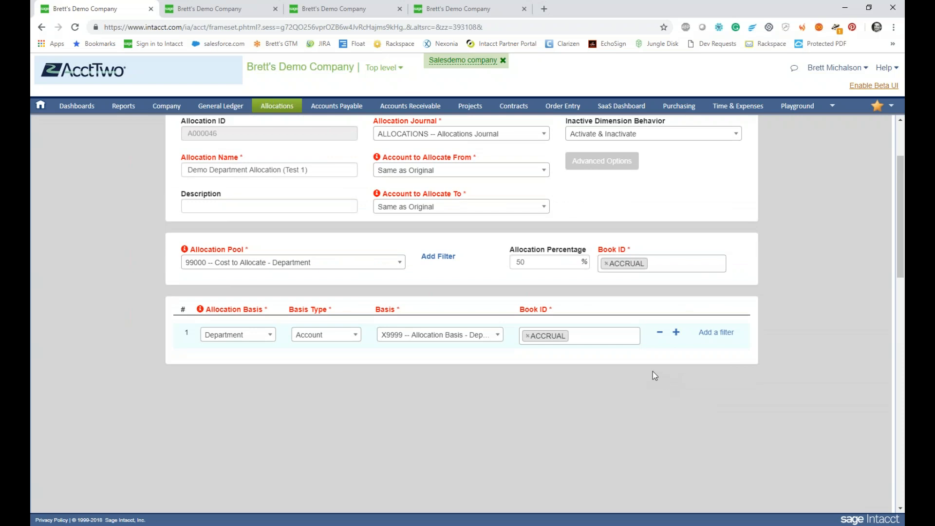
left_click(676, 333)
left_click(240, 370)
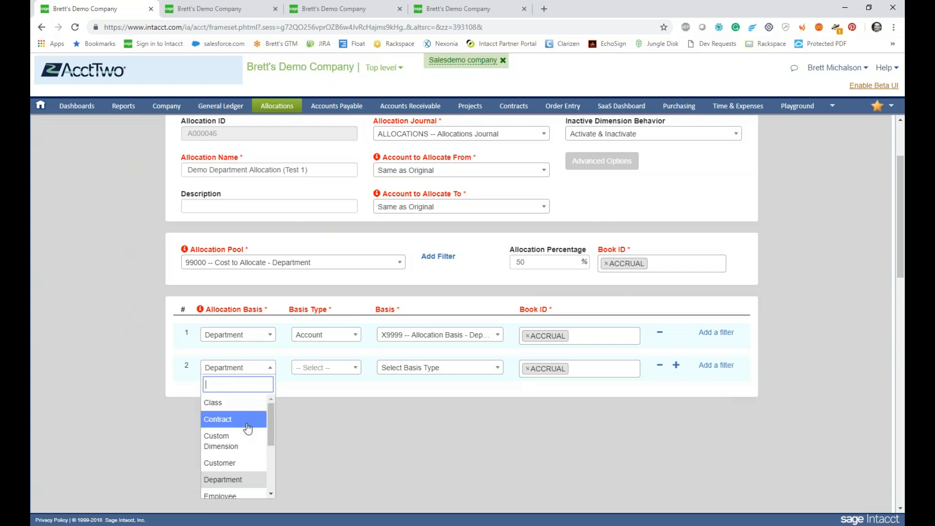
left_click(247, 417)
left_click(267, 370)
scroll(250, 426, "down", 3)
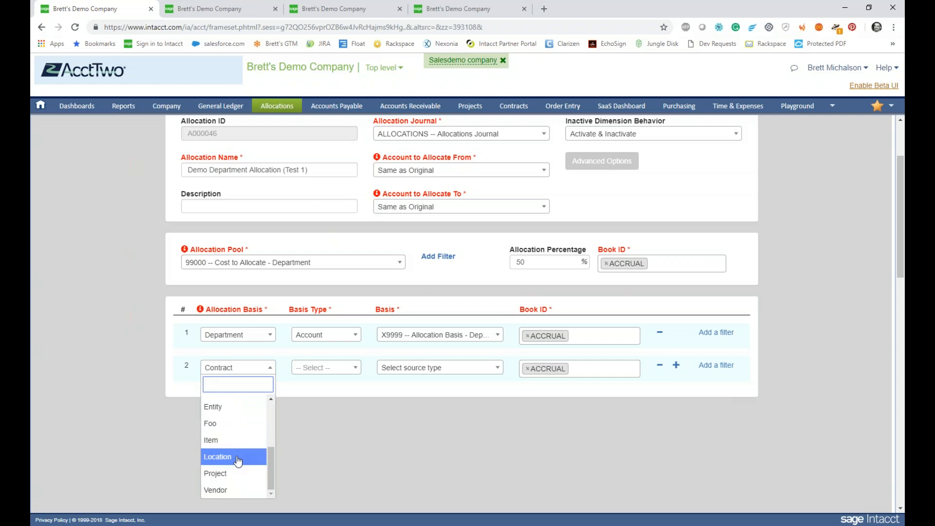
left_click(239, 457)
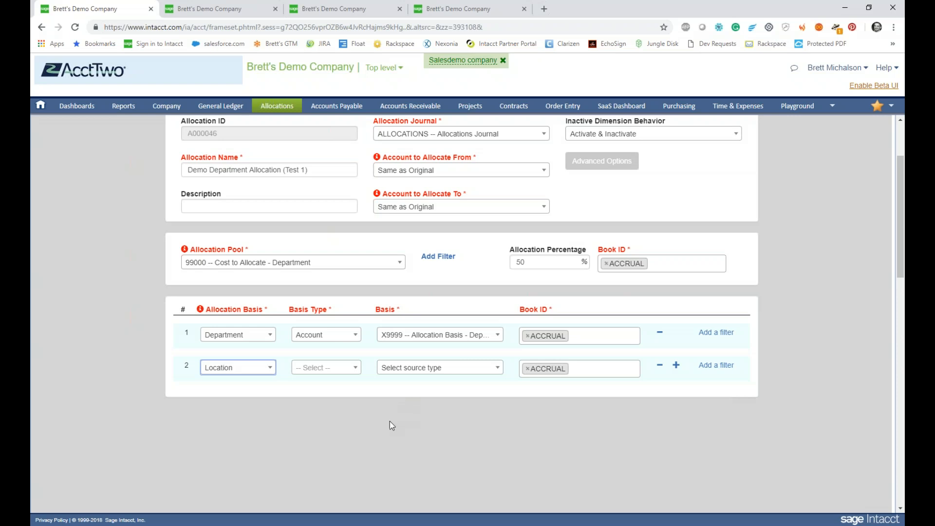
Step: Duplicate the browser tab holding the Run Allocations form and switch to the copy
scroll(390, 425, "up", 1)
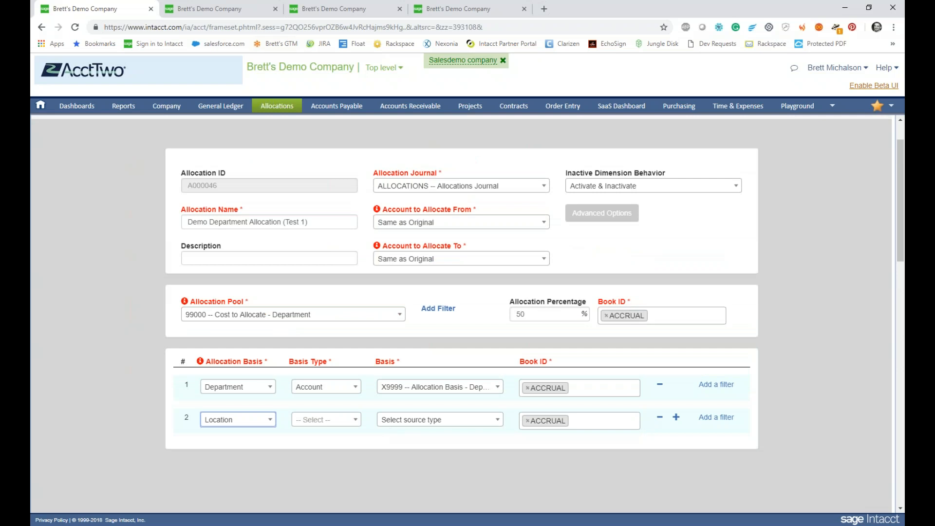
left_click(237, 13)
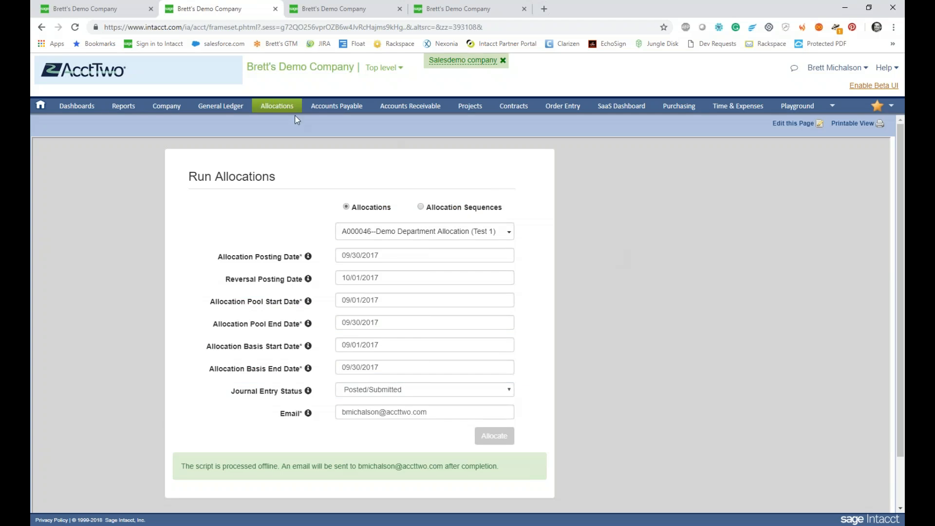
mouse_move(276, 104)
right_click(236, 5)
left_click(260, 37)
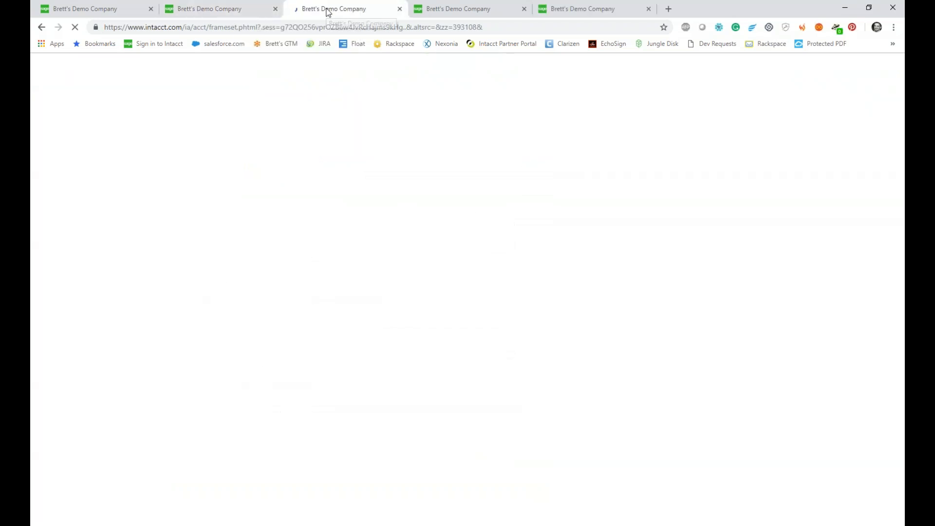
left_click(236, 8)
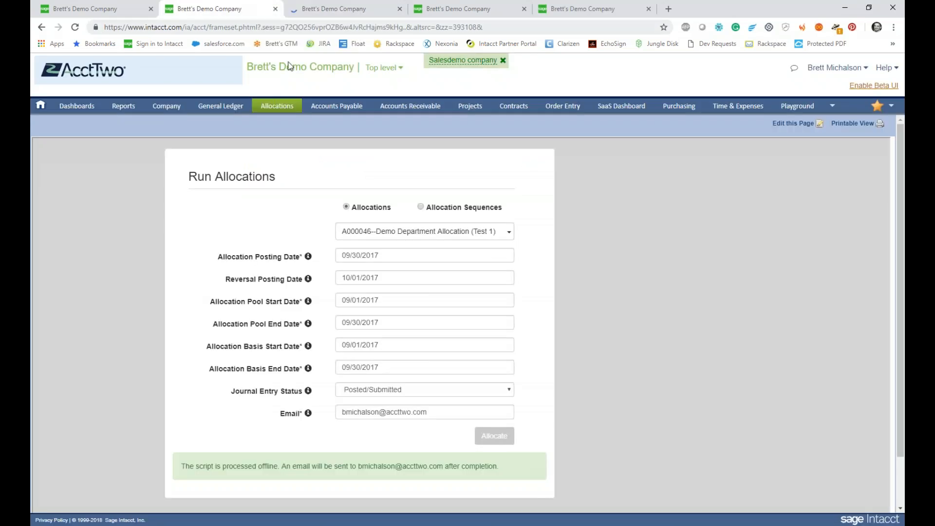
left_click(347, 9)
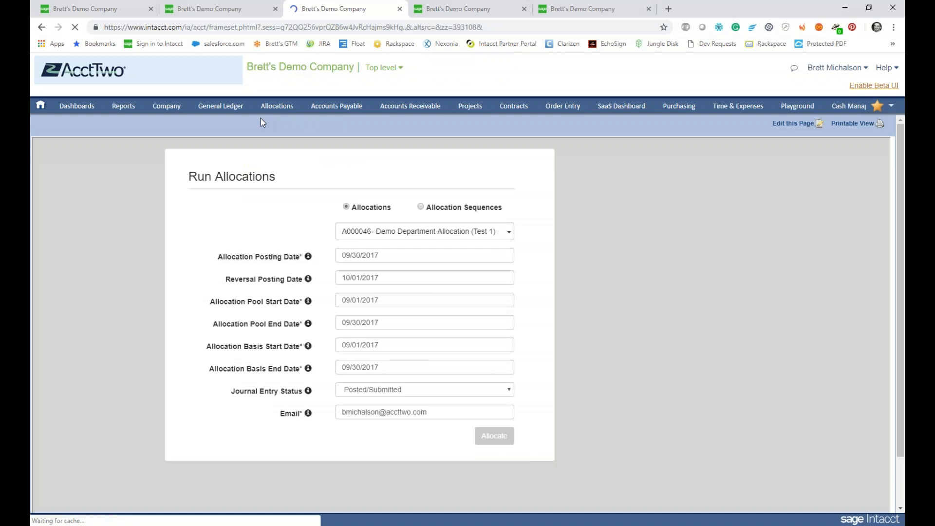
Step: Open the Month End Close Allocations sequence from the list of allocation sequences
left_click(273, 105)
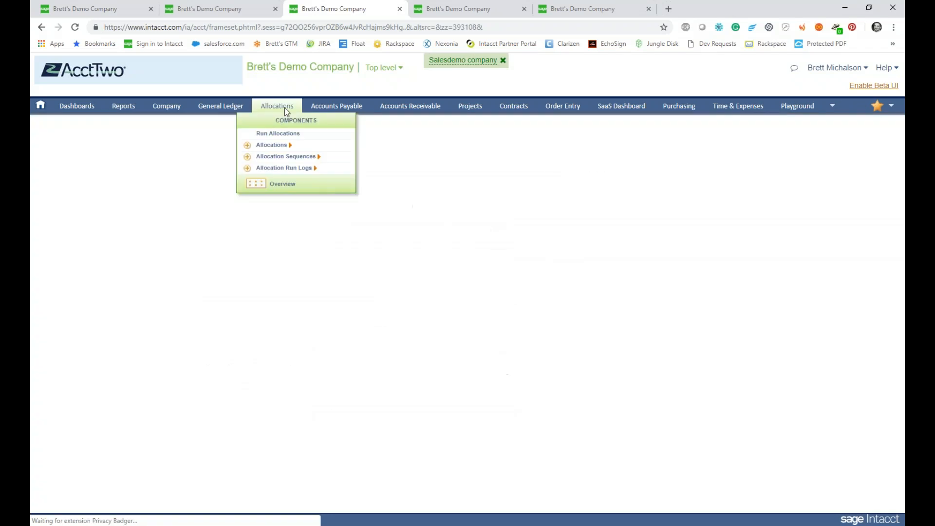
left_click(335, 161)
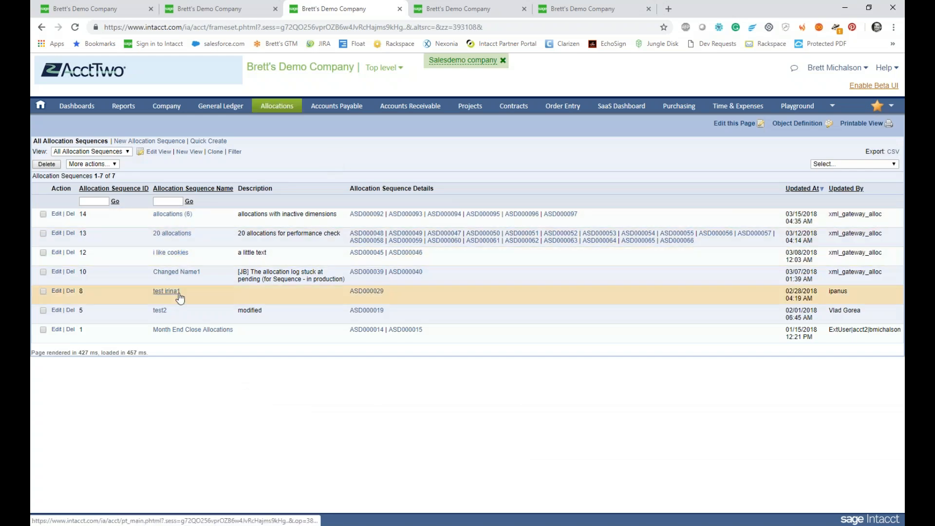
left_click(190, 331)
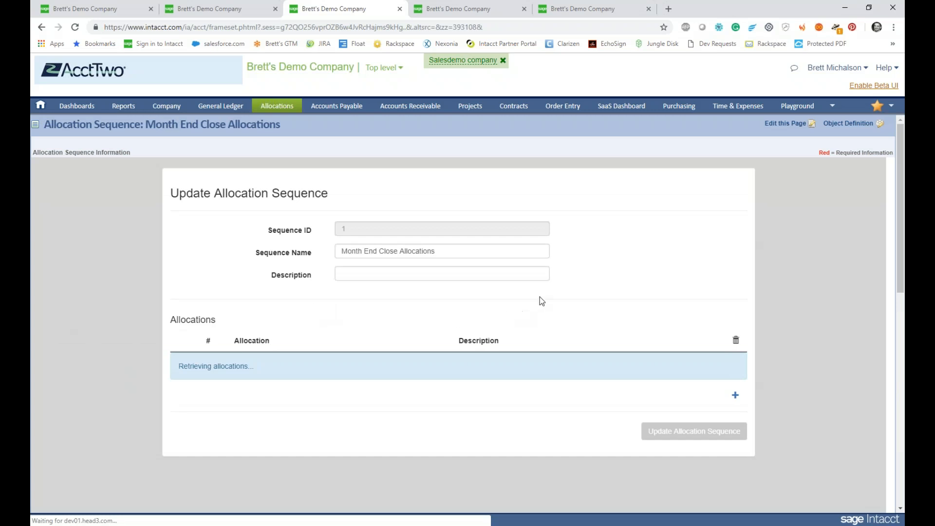
Step: Add A000040--Multiple Dimension Sources as the third allocation in the sequence
scroll(345, 372, "down", 1)
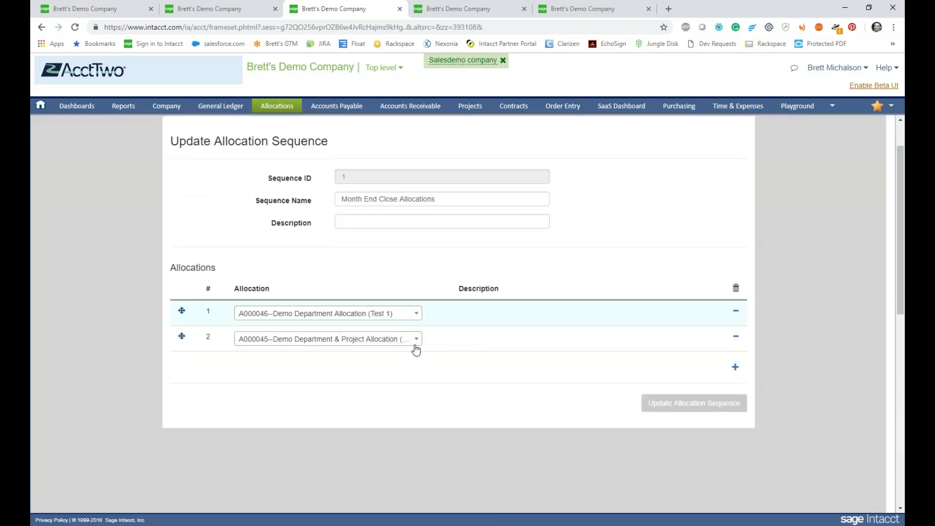
left_click(734, 366)
left_click(416, 364)
scroll(364, 418, "down", 8)
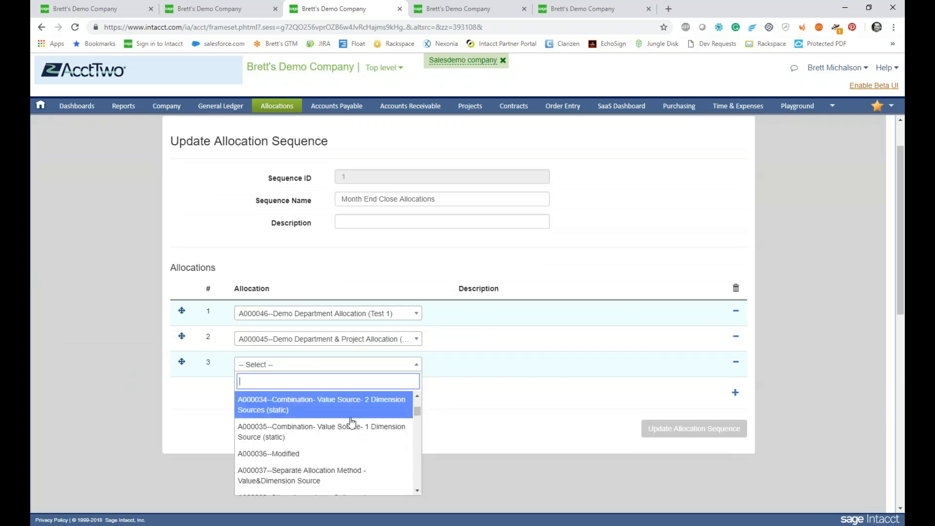
left_click(343, 425)
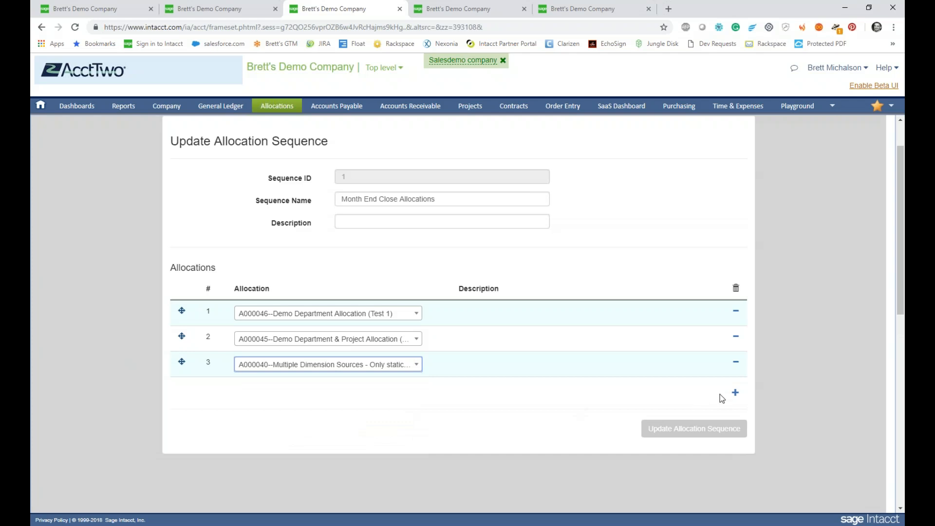
Step: Add A000193--tutorial 12 to the sequence and reorder it to third place, ahead of A000040--Multiple Dimension Sources
left_click(734, 393)
left_click(387, 392)
scroll(340, 370, "down", 10)
scroll(330, 350, "down", 10)
left_click(307, 342)
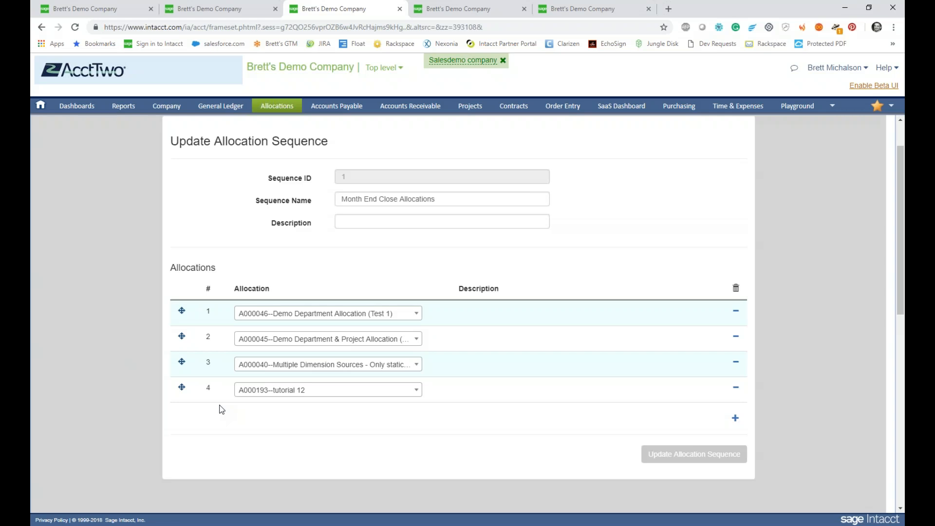
mouse_move(183, 388)
left_mouse_down()
mouse_move(182, 328)
mouse_move(182, 371)
left_mouse_up()
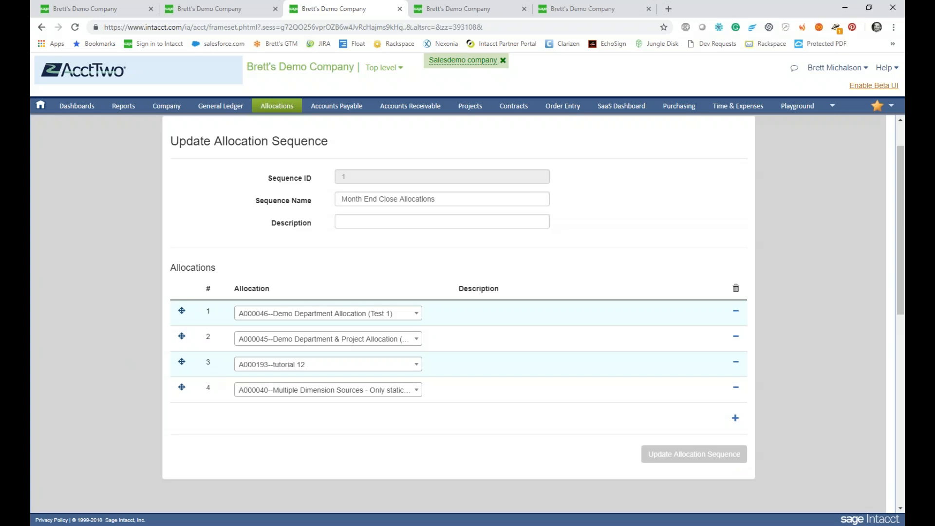
Step: Check the run type on the Run Allocations form, and remove the Location basis line from Demo Department Allocation (Test 1)
left_click(246, 4)
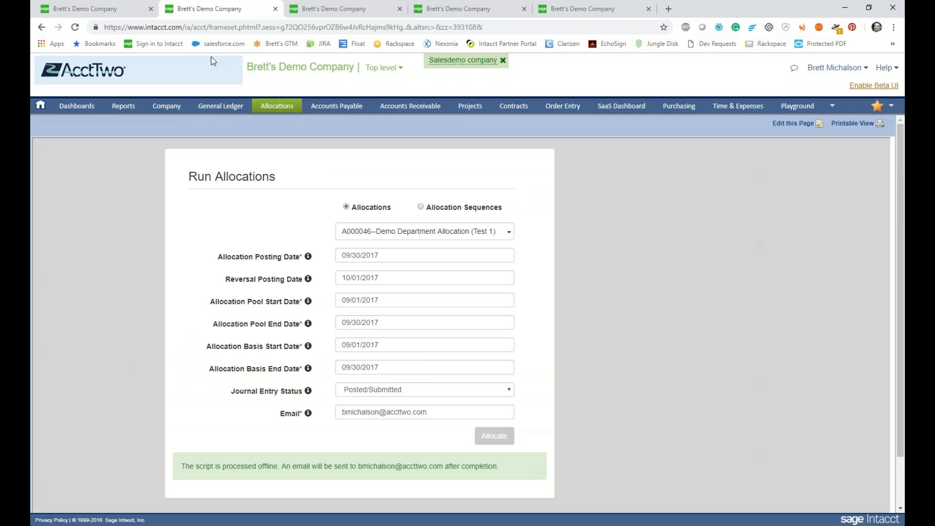
left_click(346, 208)
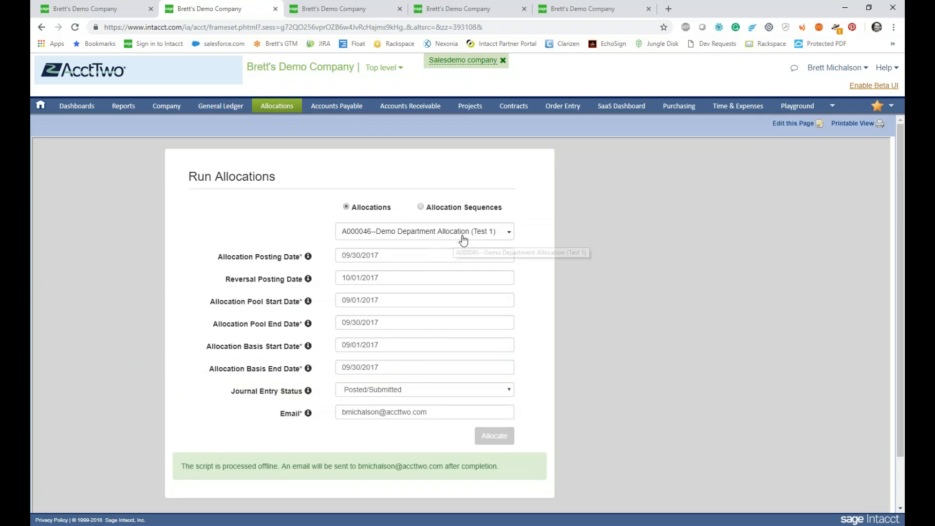
left_click(94, 11)
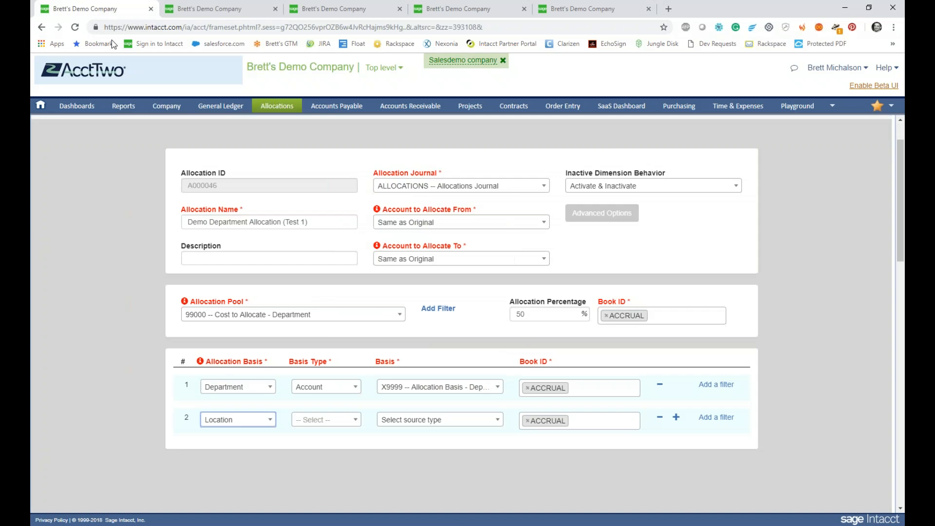
left_click(662, 415)
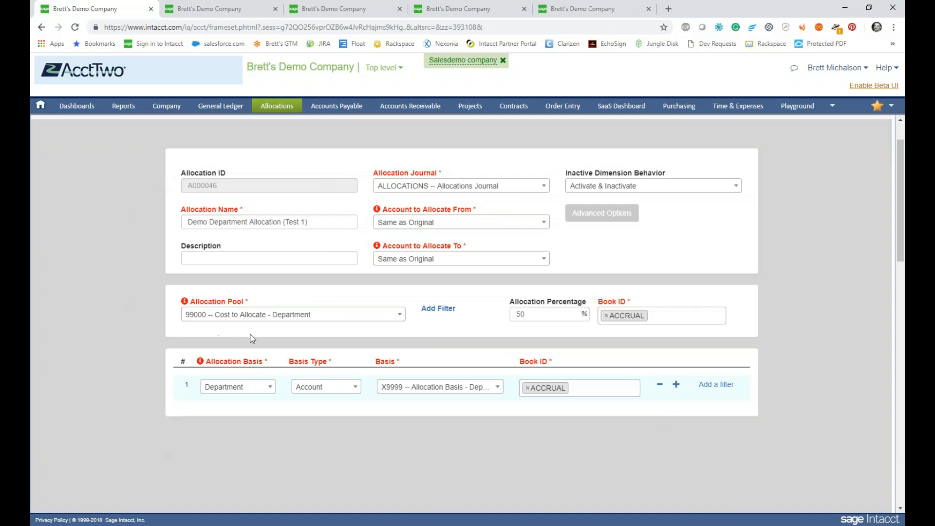
Step: Set the allocation percentage to 100% and check the account used as the basis on the first line
left_click(530, 313)
key("BackSpace")
key("BackSpace")
type("100")
left_click(486, 398)
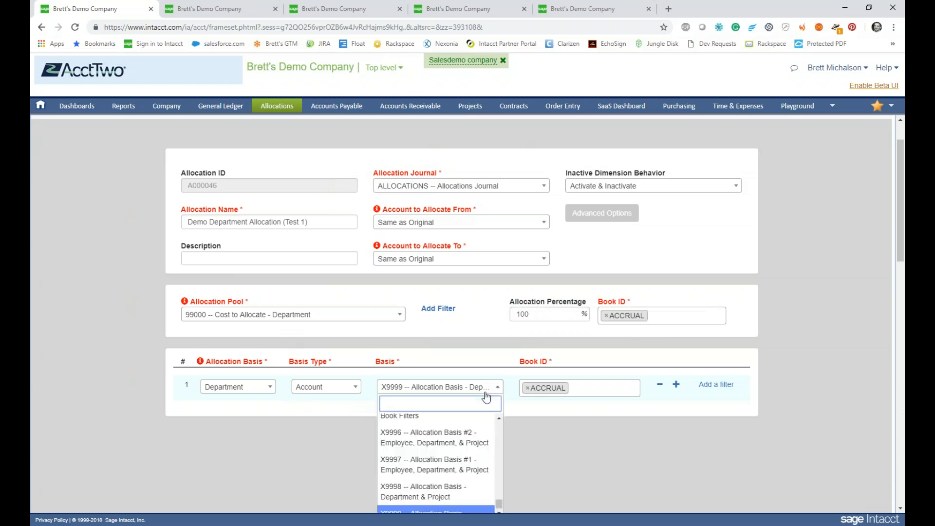
left_click(548, 425)
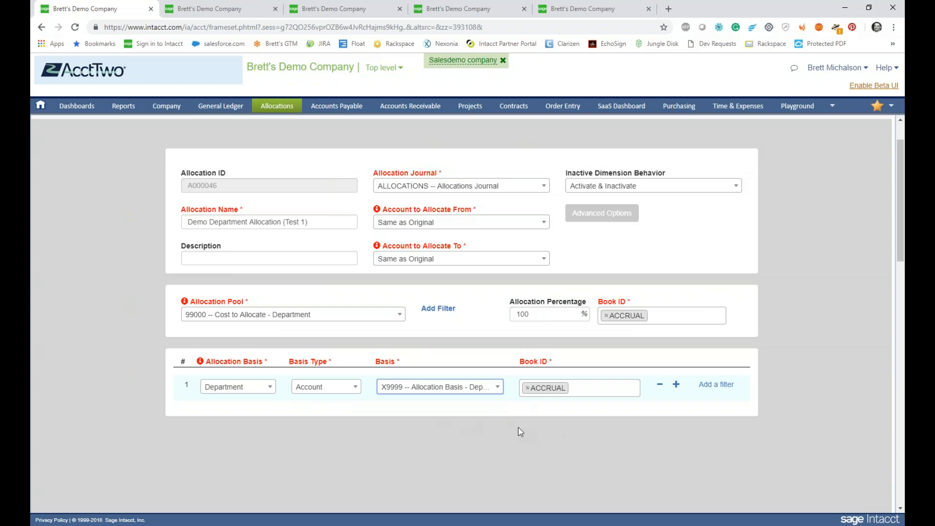
Step: Review the Allocation Posting Date and the other date settings on the Run Allocations form
left_click(232, 7)
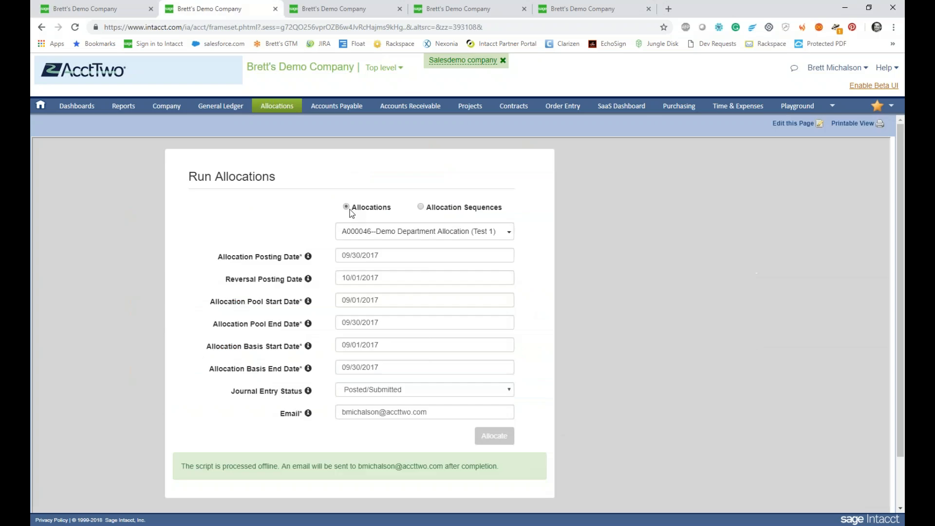
left_click(411, 256)
left_click(523, 259)
left_click(456, 255)
left_click(562, 253)
Step: Choose Posted/Submitted as the journal entry status and start the run of Demo Department Allocation (Test 1)
scroll(393, 280, "down", 1)
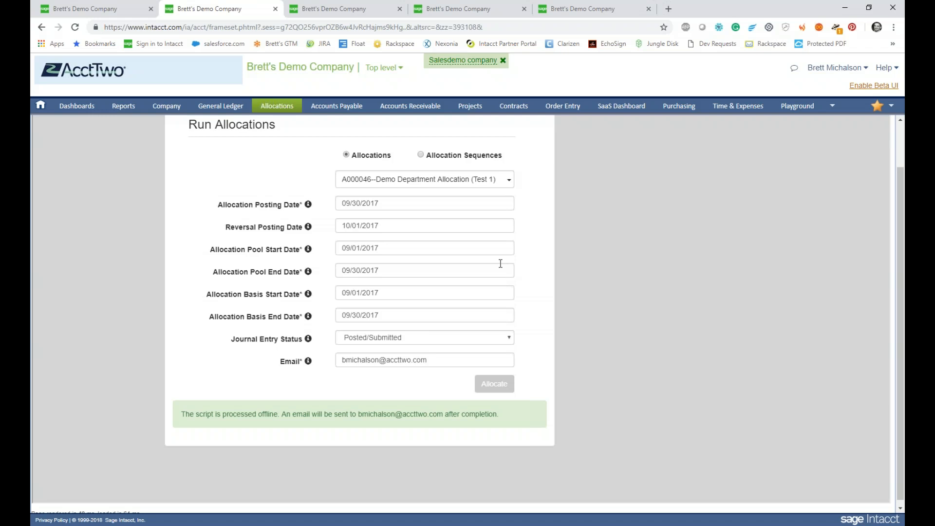
left_click(402, 341)
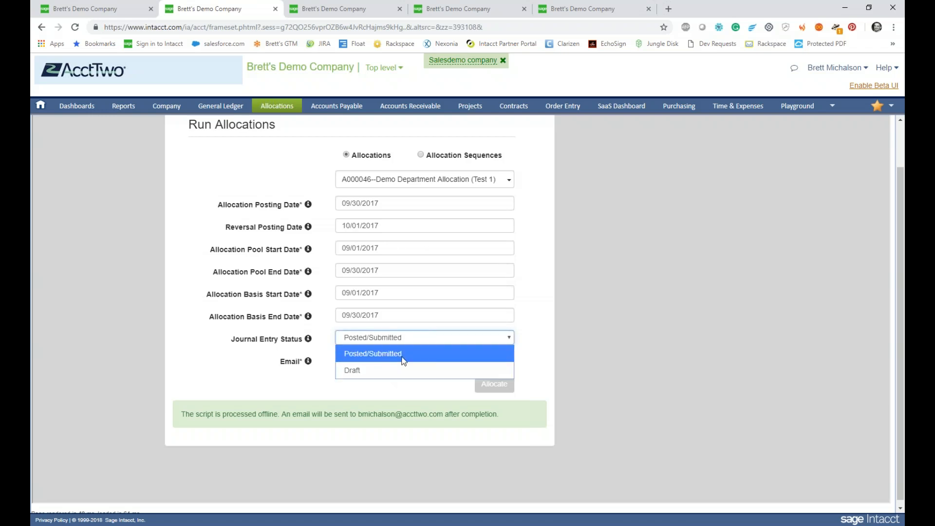
left_click(403, 354)
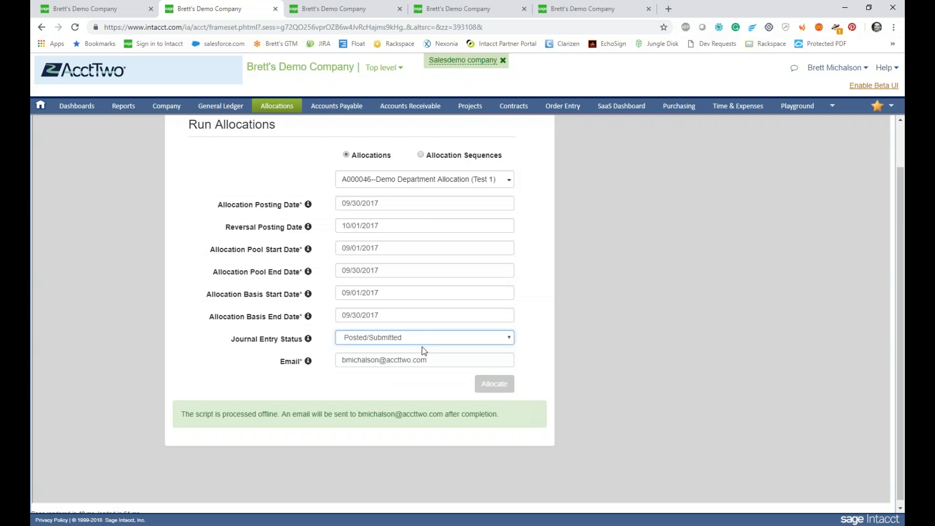
left_click(571, 356)
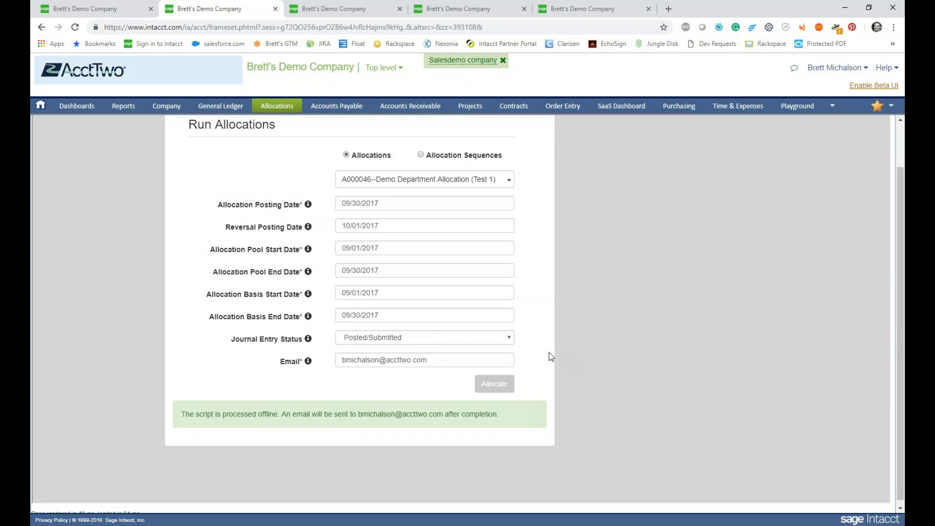
scroll(549, 352, "up", 1)
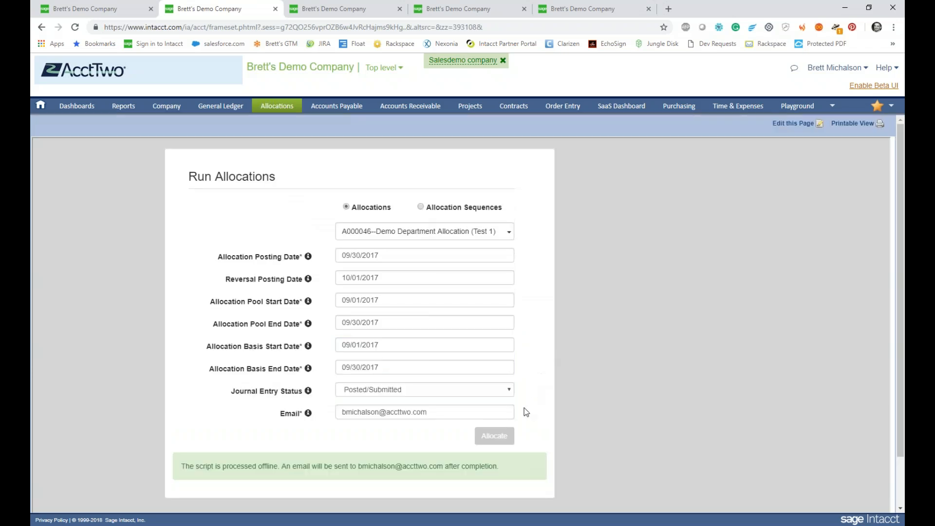
left_click(489, 439)
Step: Run the ALLOCATIONS_Validation (Test 1) financial report as HTML and examine its pool, basis and post-allocation columns by department
left_click(331, 12)
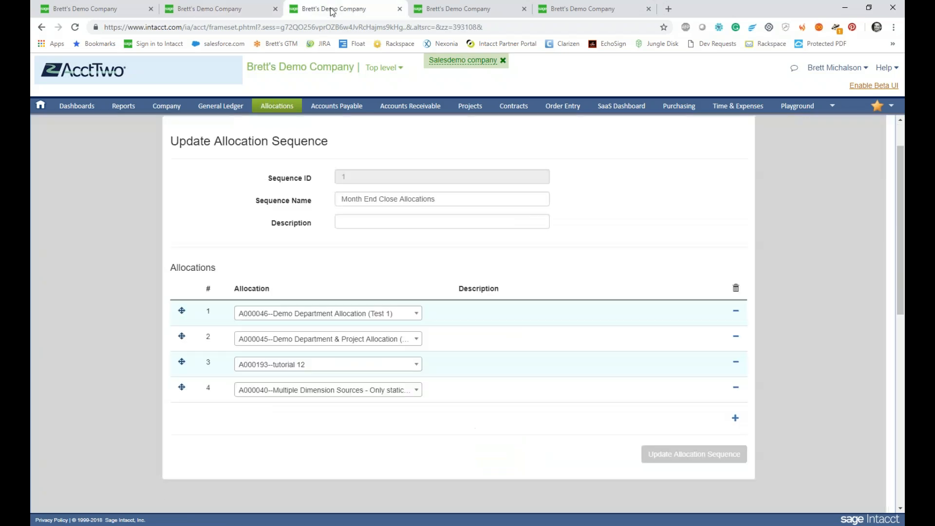
left_click(448, 12)
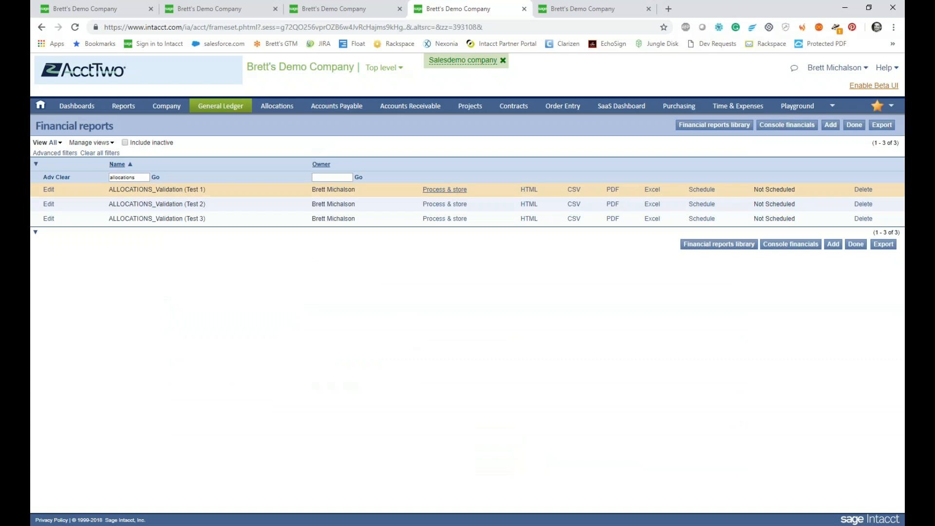
left_click(528, 191)
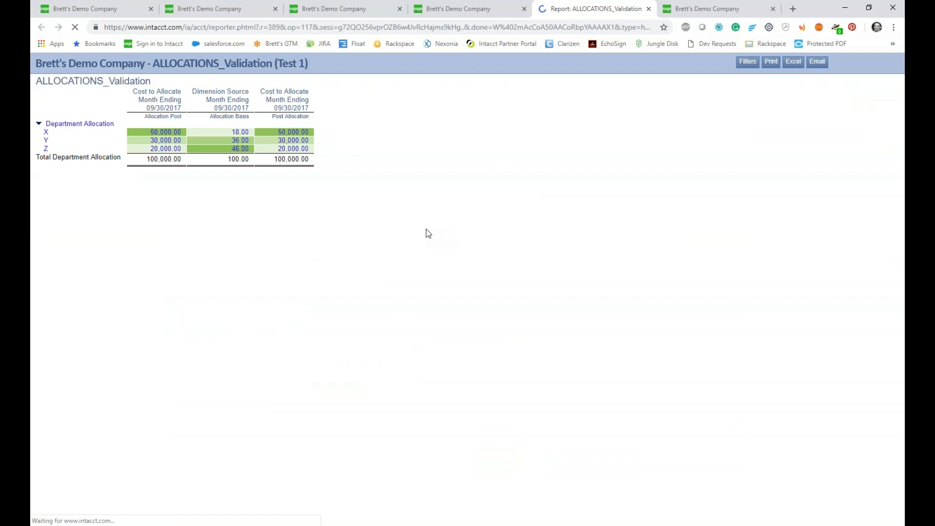
key("ctrl+plus")
key("ctrl+plus")
key("ctrl+plus")
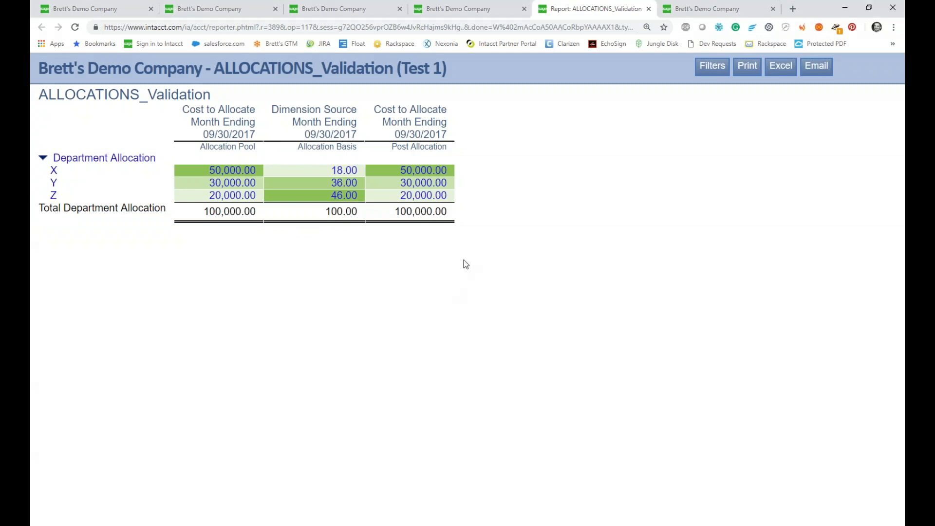
Step: Refresh the ALLOCATIONS_Validation report and drill from Department X's post-allocation amount into the allocation journal entry behind it
key("F5")
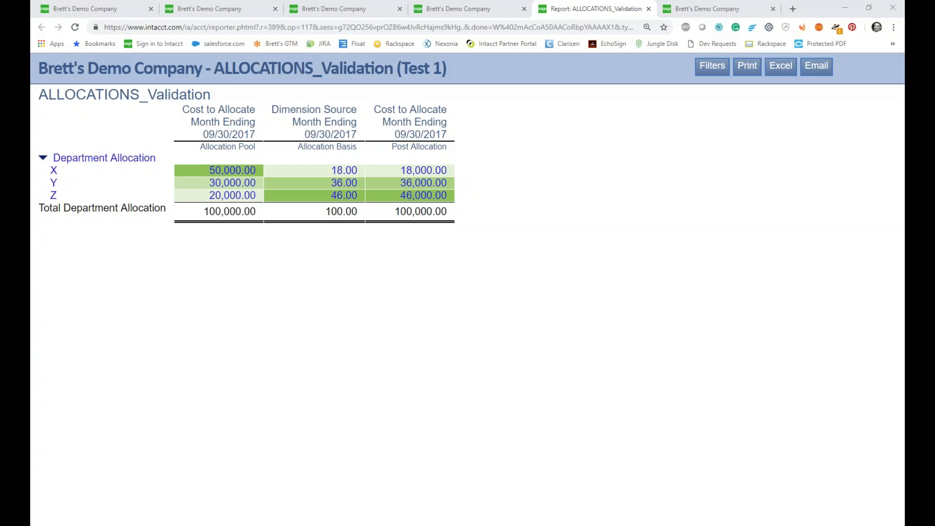
left_click(427, 170)
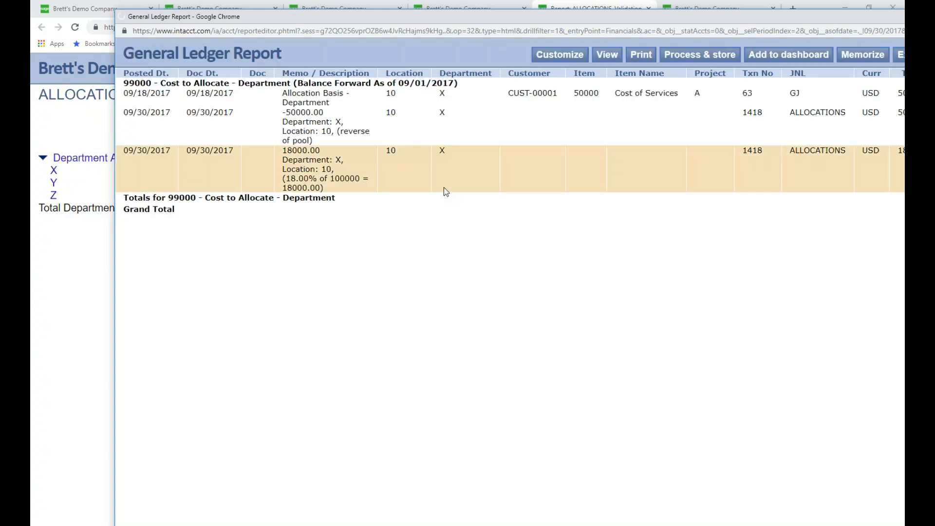
double_click(667, 18)
left_click(885, 140)
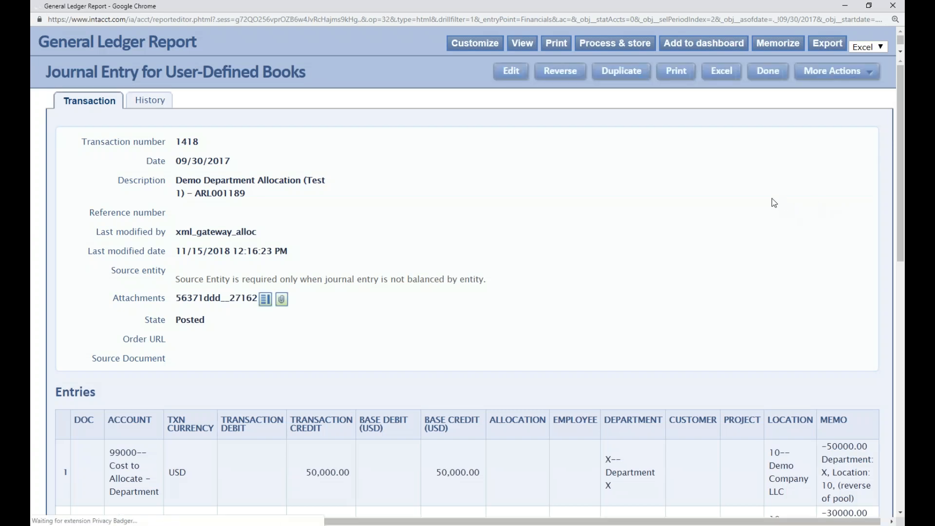
Step: Examine the journal entry's pool reversal and allocation lines, including the calculation memos for departments X, Y and Z
scroll(751, 183, "down", 2)
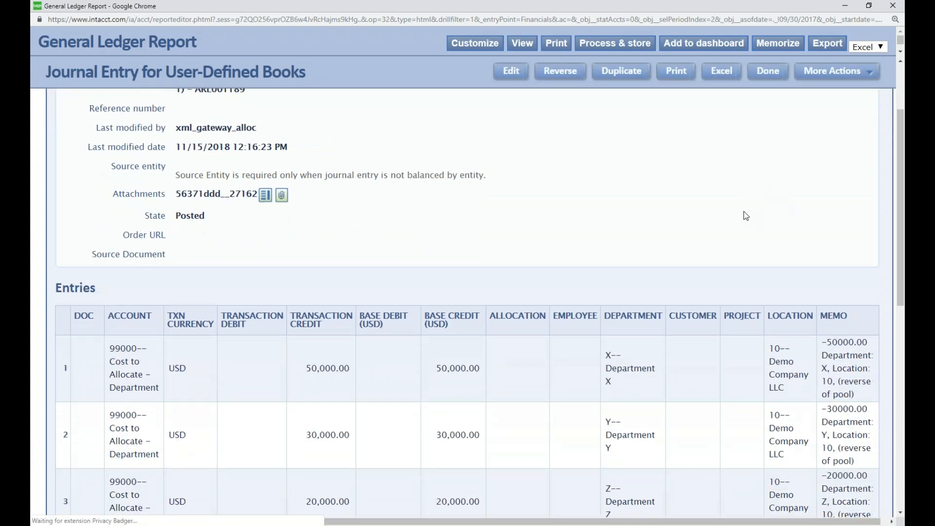
scroll(705, 241, "down", 2)
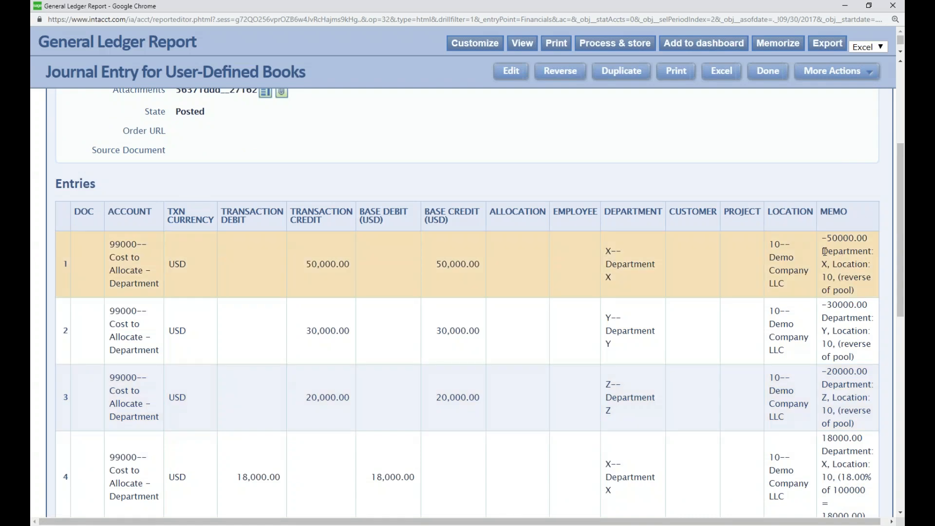
left_click_drag(839, 278, 861, 278)
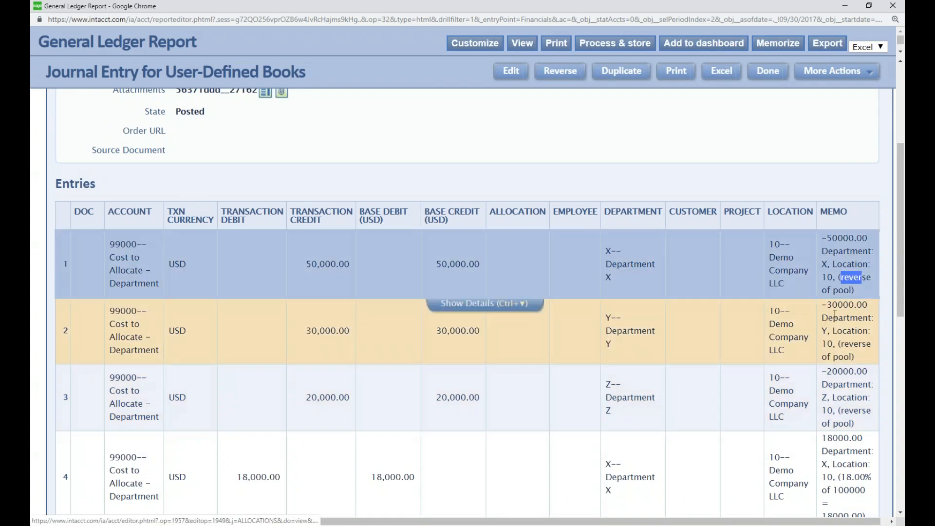
scroll(835, 364, "down", 2)
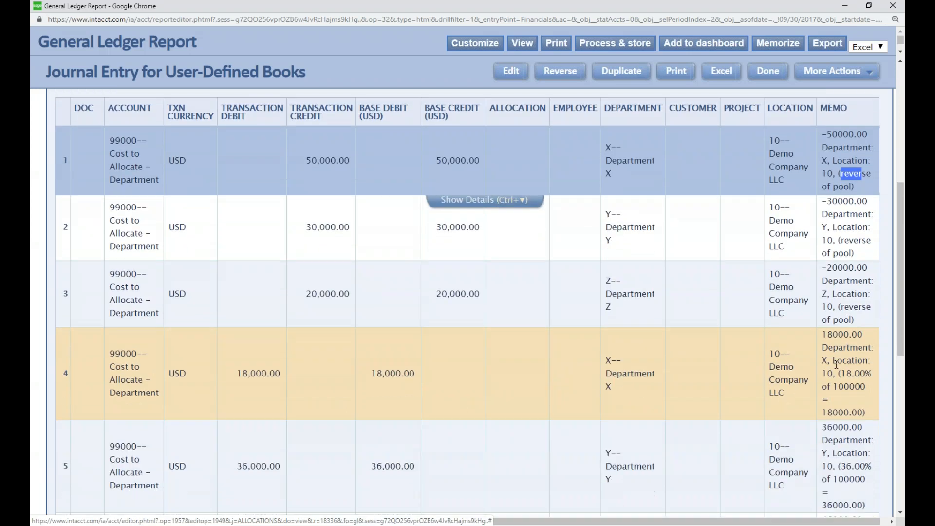
scroll(307, 311, "down", 2)
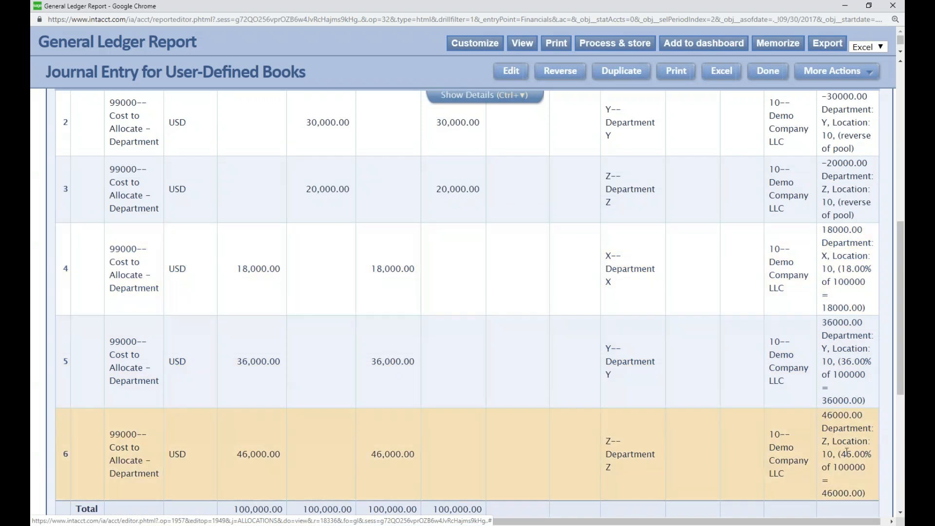
scroll(848, 453, "up", 5)
scroll(819, 399, "up", 2)
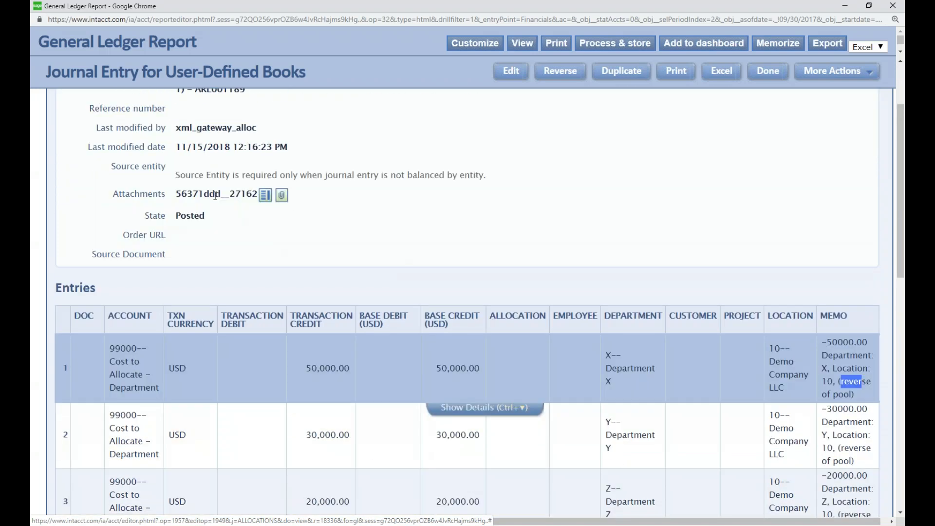
Step: Download the journal entry's attachment to the Downloads folder under its suggested name and open the CSV in Excel
left_click(281, 196)
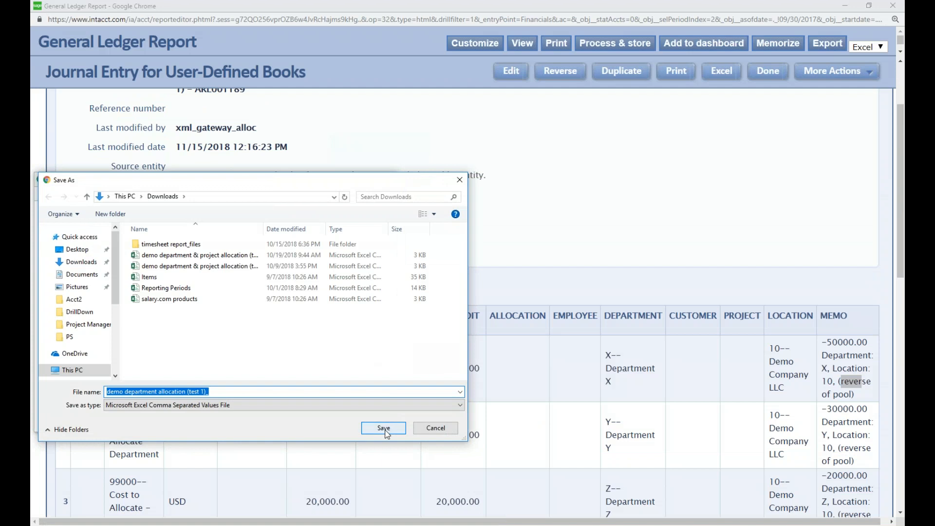
left_click(385, 429)
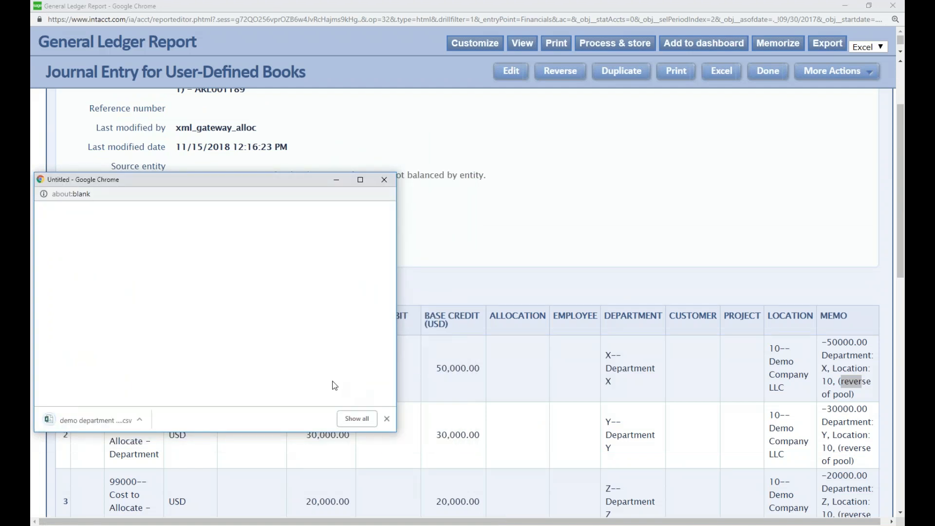
left_click(147, 419)
left_click(157, 438)
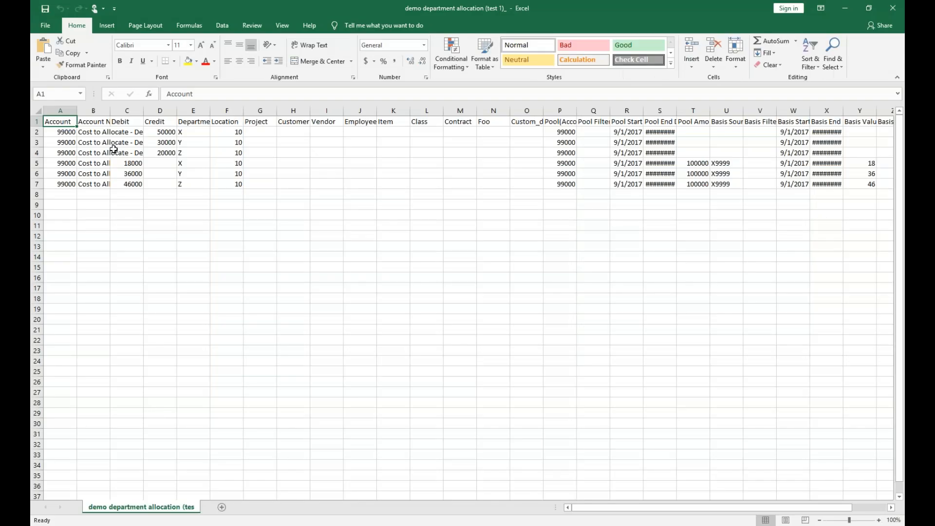
Step: Fit all column widths to their contents and examine the account, debit, credit and dimension columns
left_click(39, 112)
double_click(73, 110)
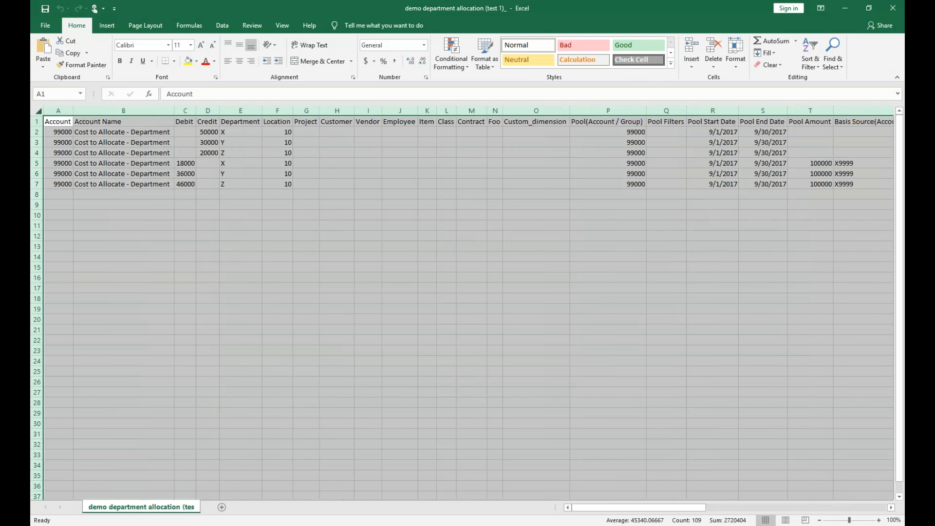
left_click(119, 135)
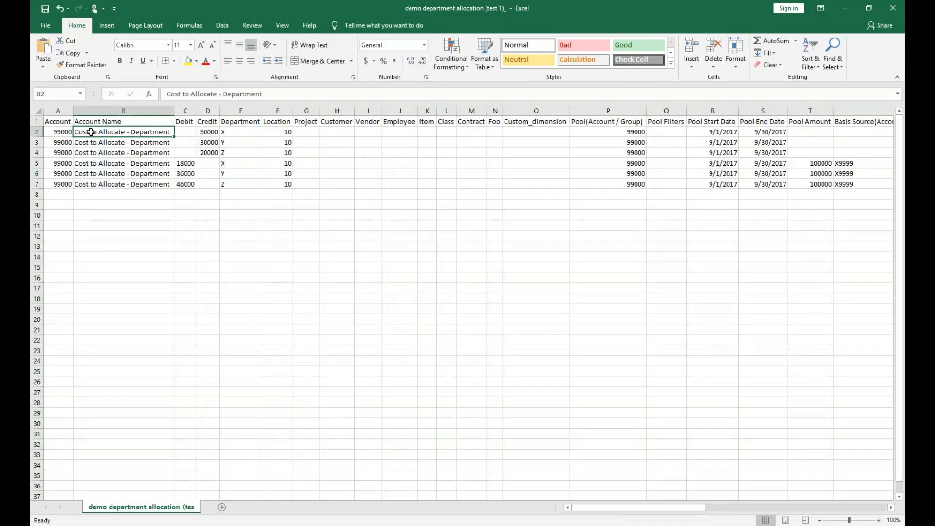
left_click(214, 132)
left_click_drag(213, 133, 185, 184)
left_click_drag(243, 132, 569, 198)
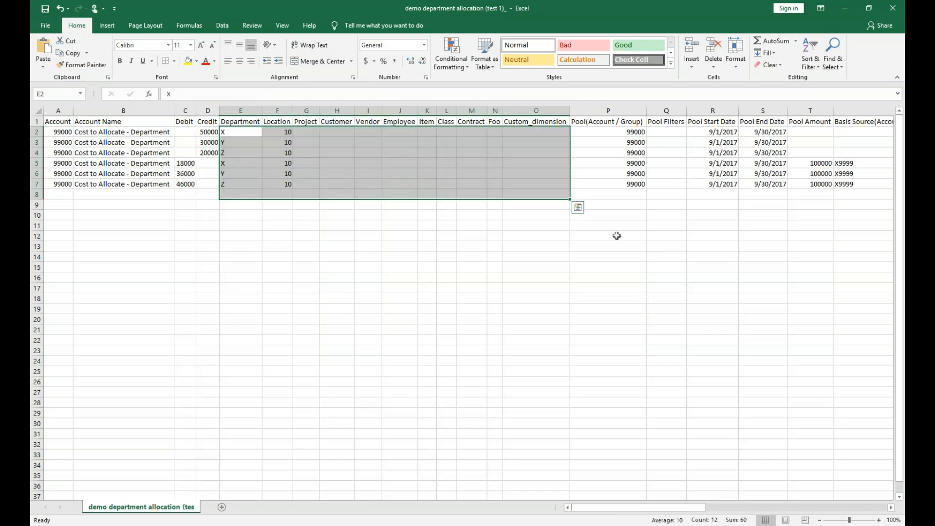
Step: Examine the Pool (Account / Group), Pool Filters, Pool Start Date and Pool End Date columns for all lines
key("Right")
key("Right")
key("Right")
key("Right")
key("Right")
key("Right")
key("Right")
key("Right")
key("Right")
key("Right")
key("Right")
key("Right")
key("Right")
key("Right")
key("Right")
key("Right")
key("Right")
key("Right")
key("Right")
left_click_drag(403, 132, 400, 182)
left_click_drag(455, 131, 455, 196)
left_click_drag(498, 132, 552, 181)
Step: Examine the Pool Amount and Basis Source columns for the three allocation lines
key("Right")
key("Right")
key("Right")
key("Right")
key("Right")
key("Right")
key("Right")
key("Right")
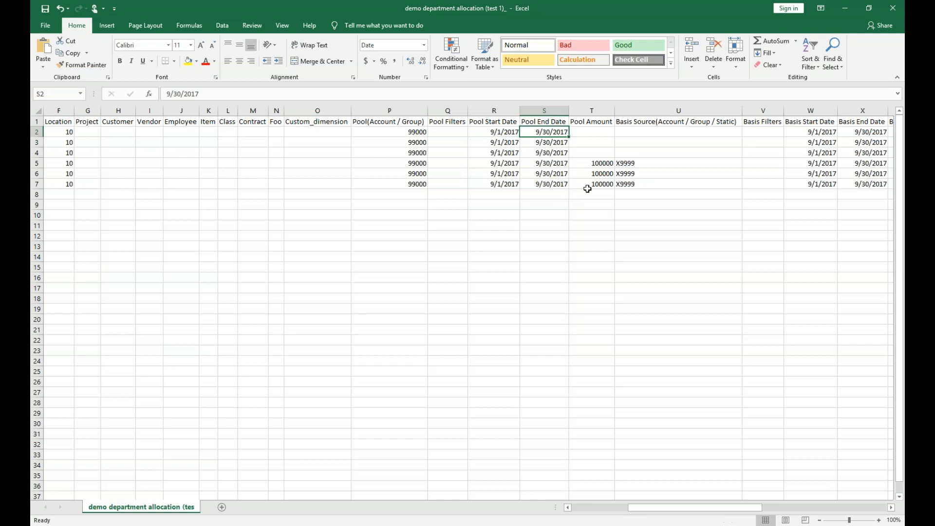
key("Right")
left_click(494, 163)
left_click_drag(494, 163, 527, 182)
left_click(550, 166)
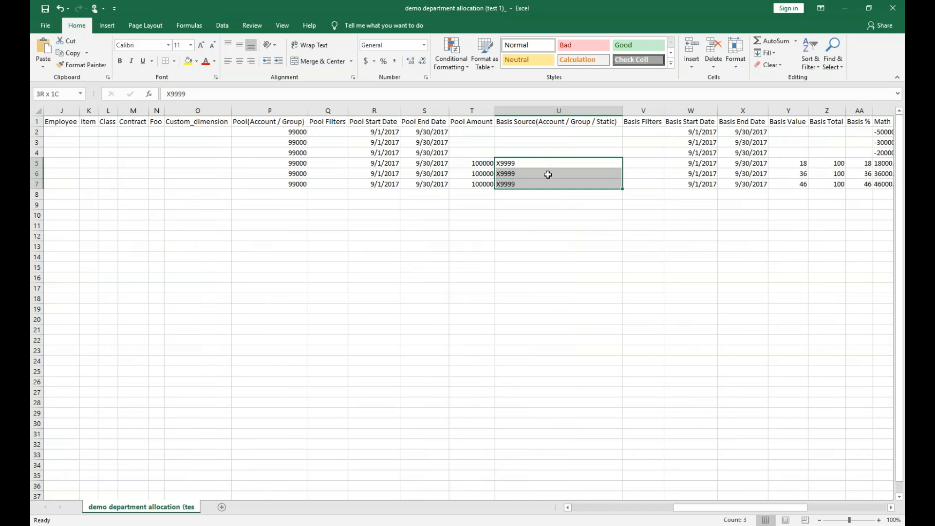
Step: Examine the Basis Value, Basis Total and Basis % columns and the Math column explaining each line
key("Right")
key("Right")
key("Right")
key("Right")
key("Right")
key("Right")
key("Right")
key("Right")
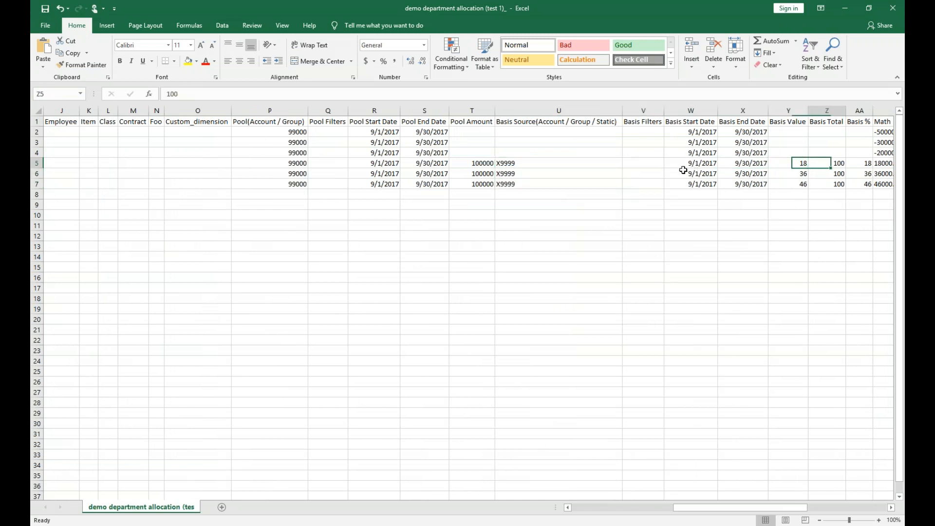
left_click_drag(540, 163, 591, 185)
left_click_drag(622, 131, 696, 184)
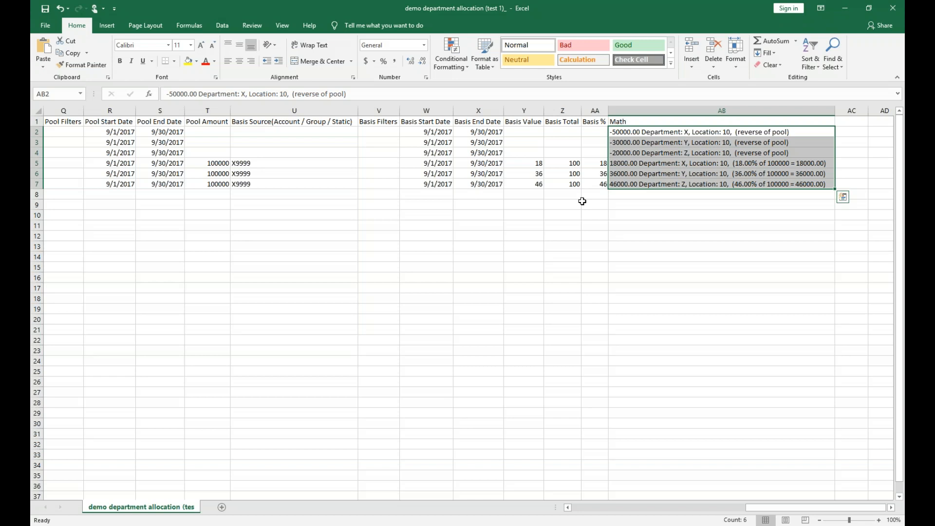
Step: Close the CSV without saving changes and close the journal entry window to return to the validation report
key("Home")
left_click(893, 7)
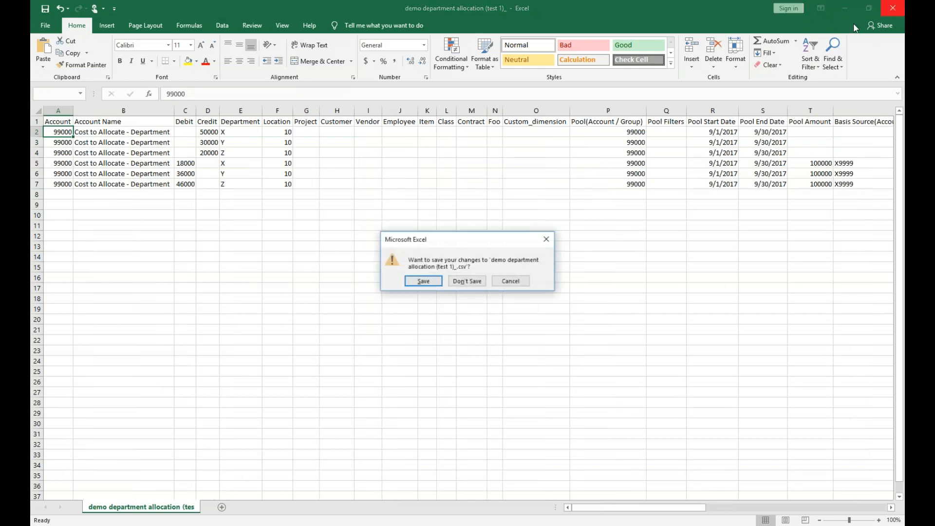
left_click(467, 281)
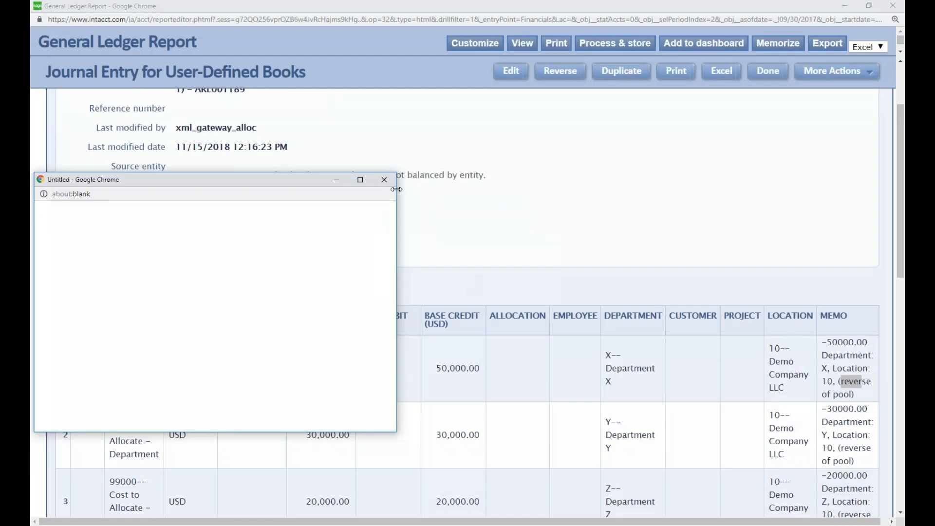
left_click(893, 6)
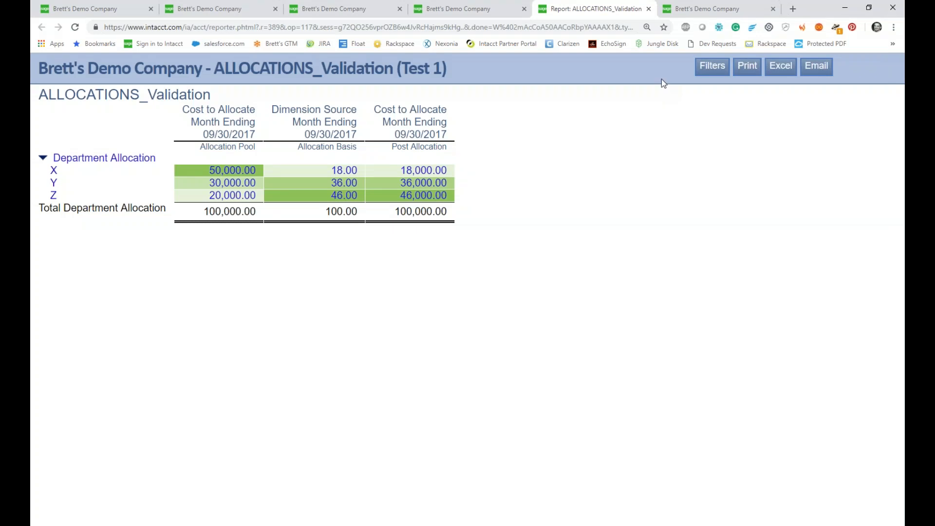
Step: Refresh the ALLOCATIONS journal transactions list at 100% zoom and mark the Demo Department Allocation (Test 1) entry for deletion
left_click(690, 9)
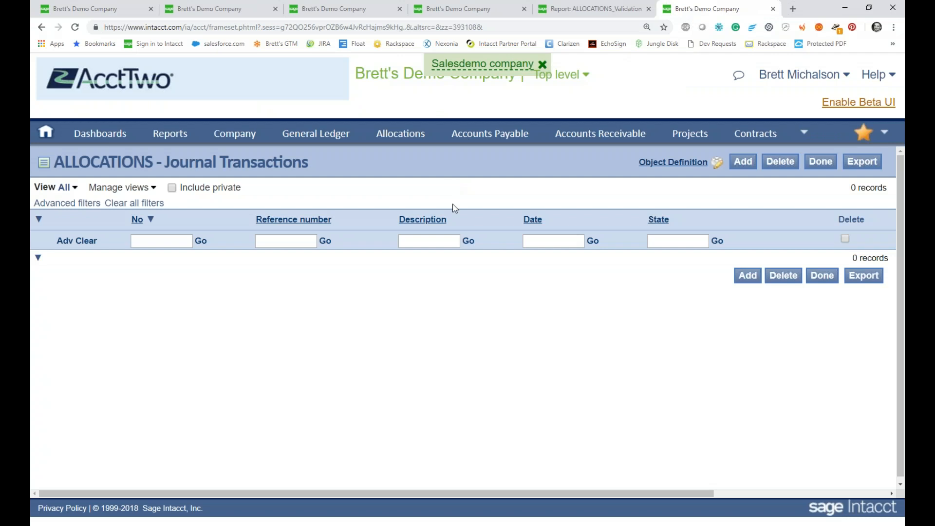
key("ctrl+0")
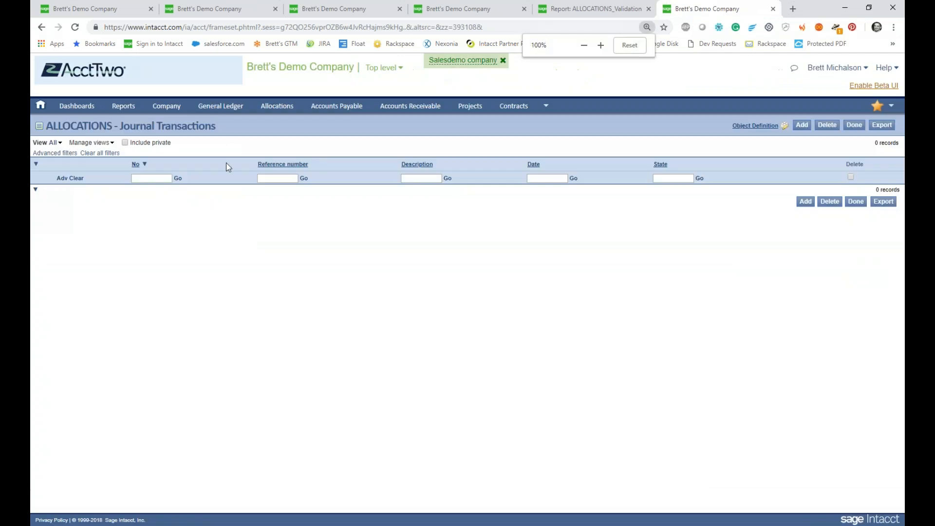
key("F5")
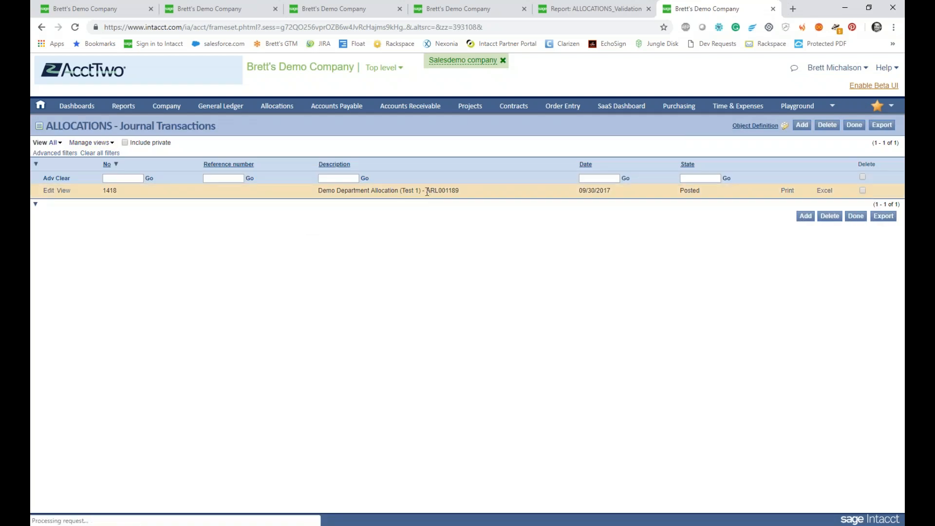
left_click(863, 191)
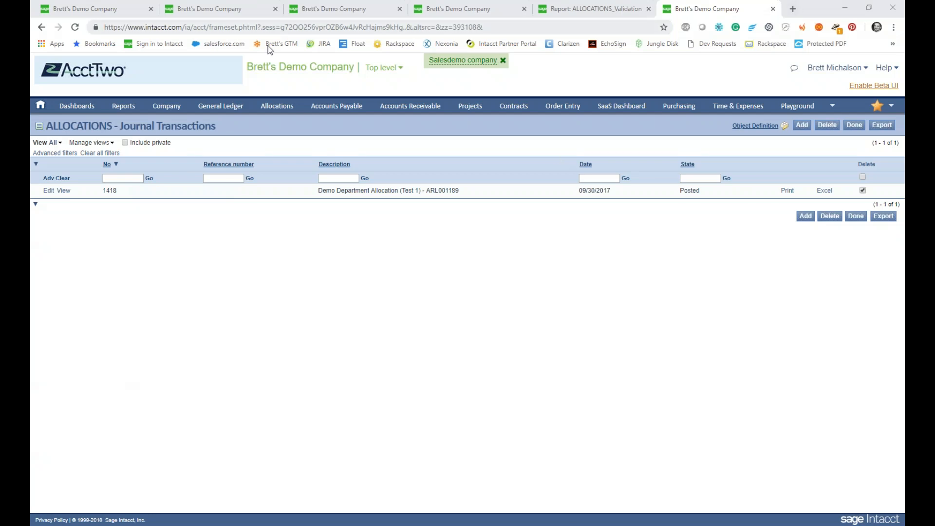
Step: Open Demo Department & Project Allocation (Test 2) for editing from the allocations list
left_click(210, 11)
left_click(103, 7)
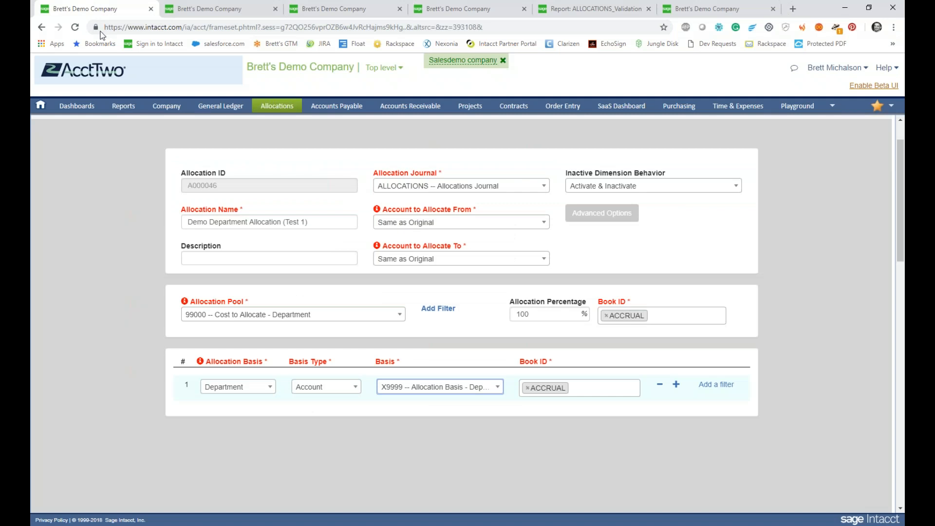
mouse_move(276, 106)
mouse_move(271, 145)
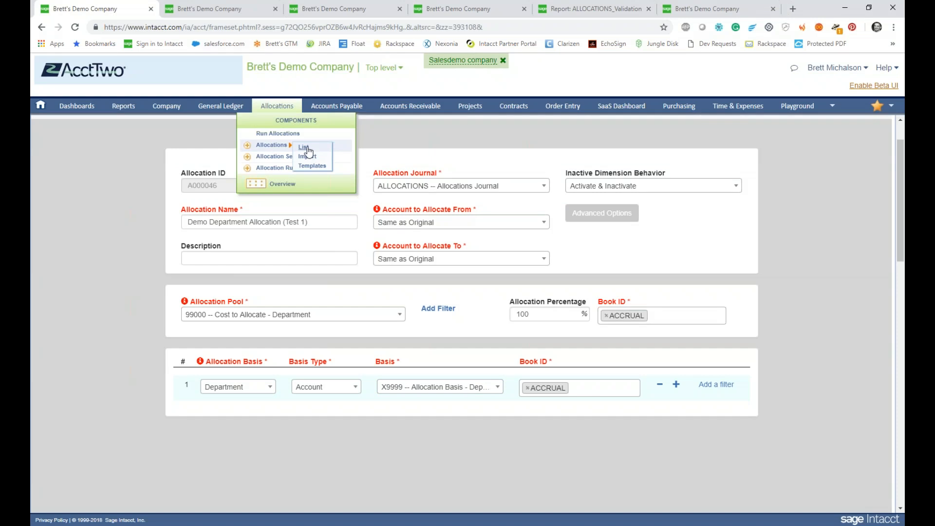
left_click(306, 147)
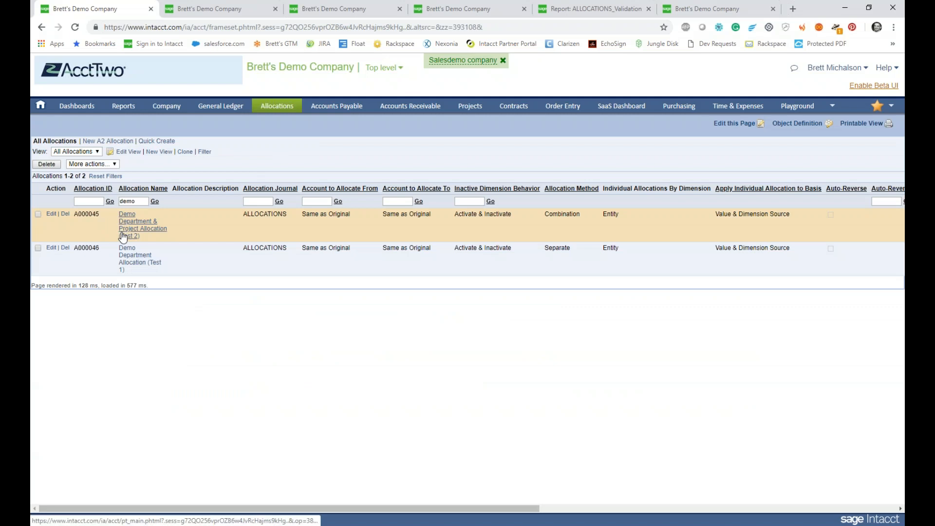
left_click(53, 215)
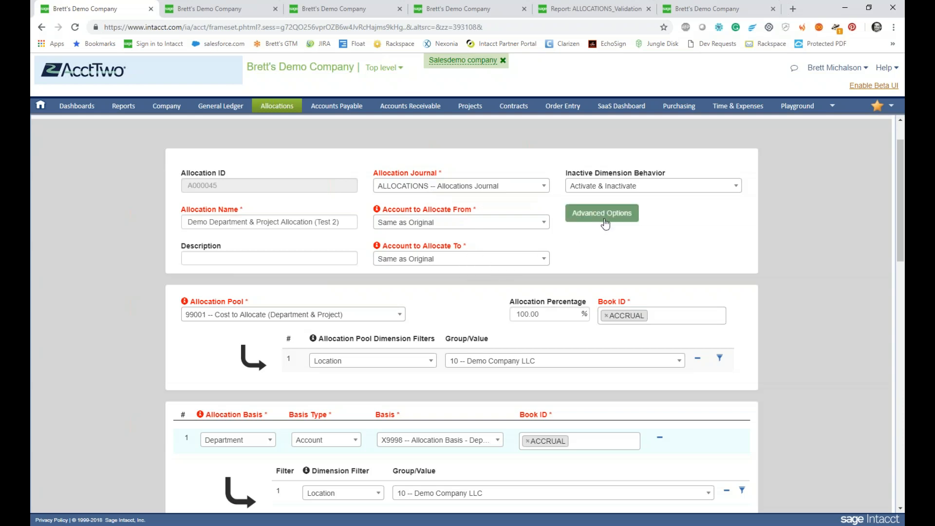
Step: Show the allocation's advanced options and add Employee to Individual Allocations By Dimension
left_click(609, 216)
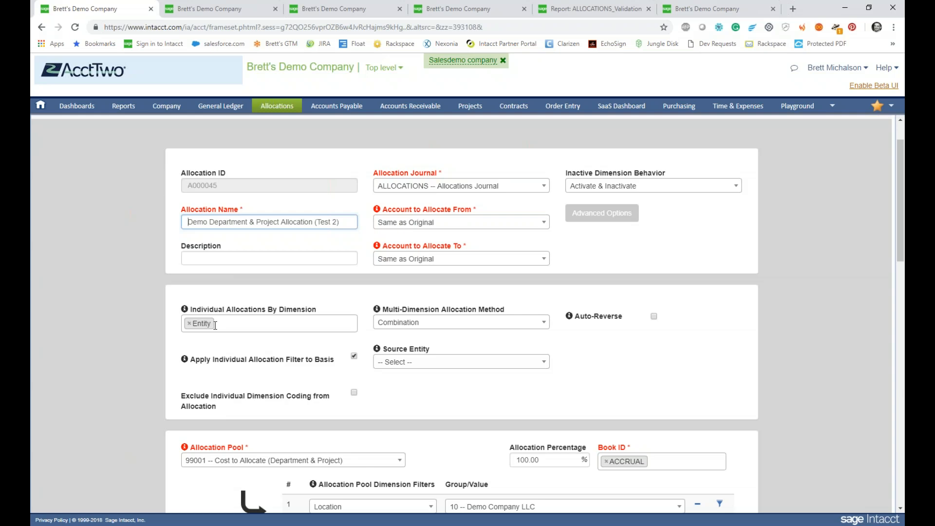
left_click(263, 324)
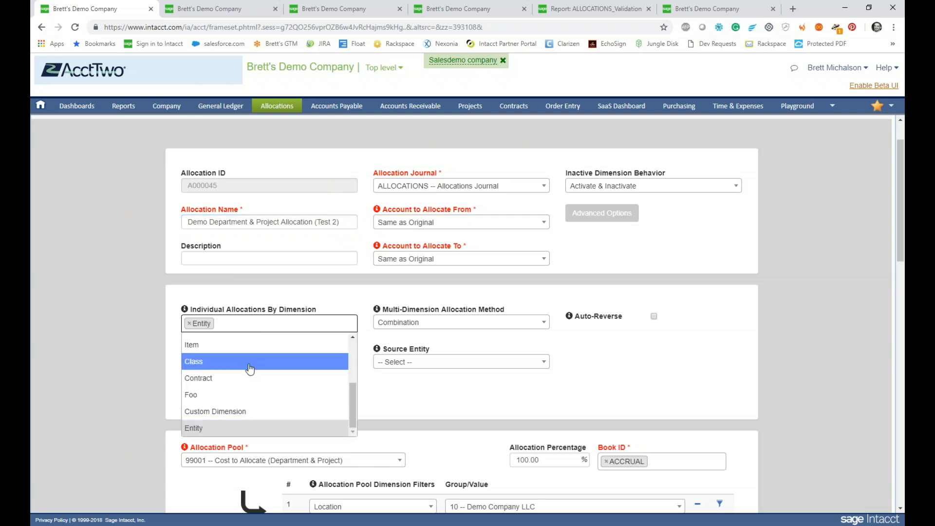
scroll(253, 385, "up", 3)
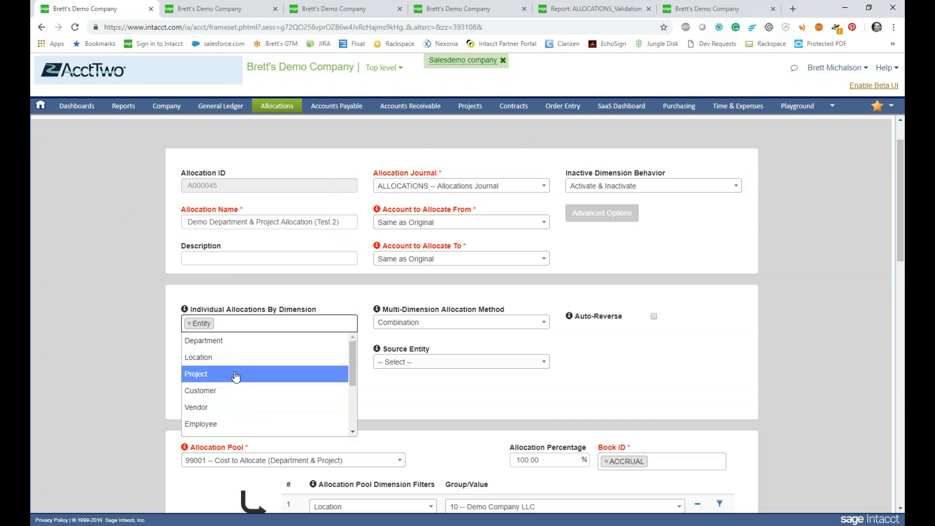
left_click(229, 424)
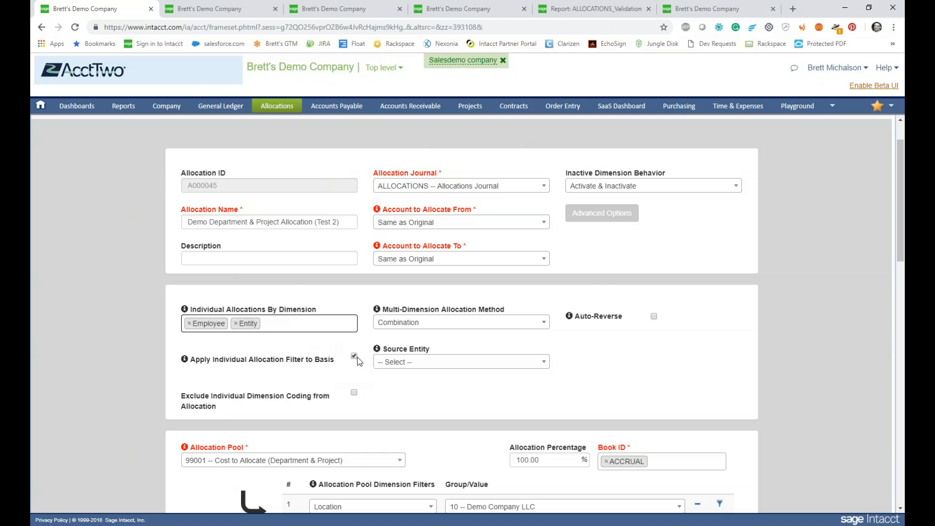
Step: Review the Multi-Dimension Allocation Method choices against the Department and Project bases, keeping Combination selected
left_click(468, 328)
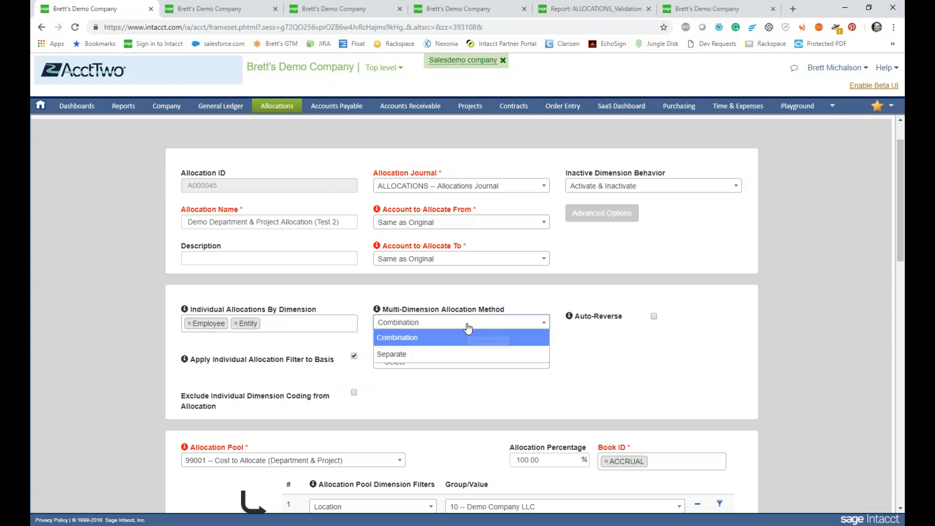
left_click(478, 335)
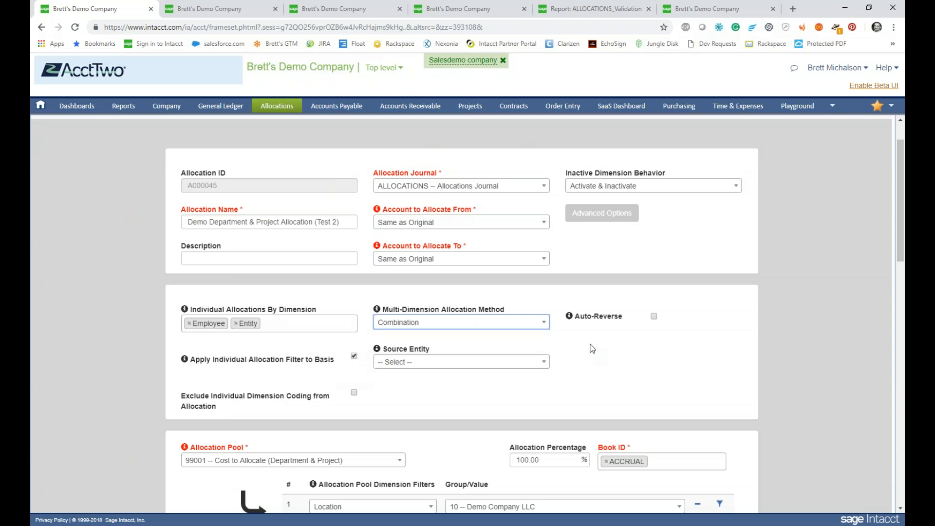
scroll(585, 351, "down", 4)
scroll(548, 356, "down", 1)
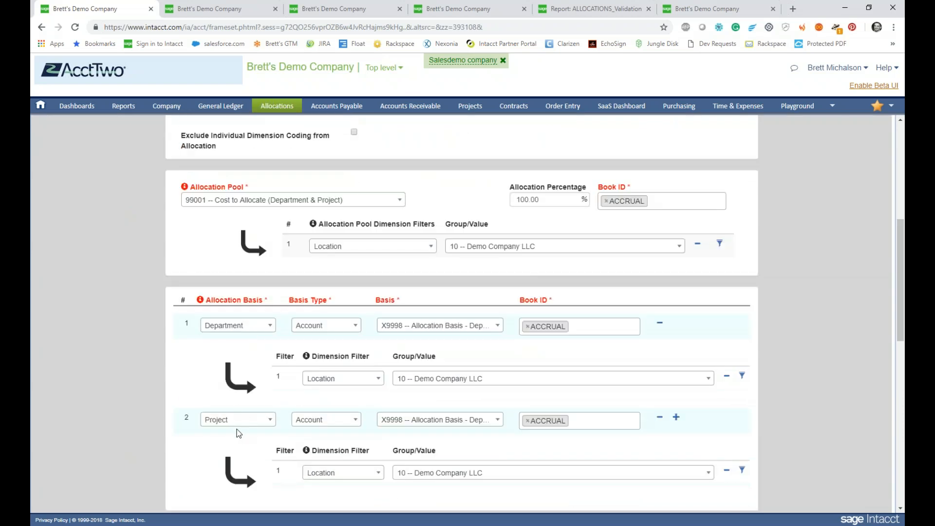
scroll(253, 400, "up", 2)
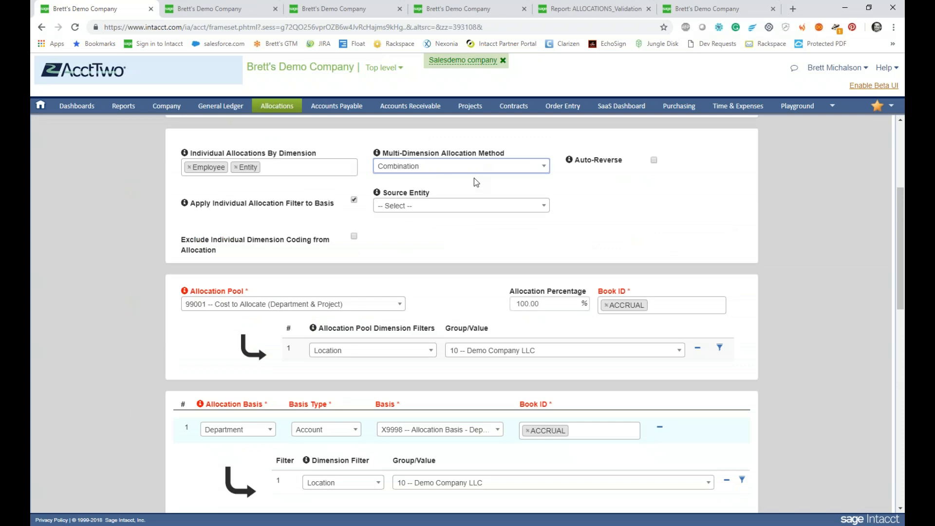
left_click(467, 167)
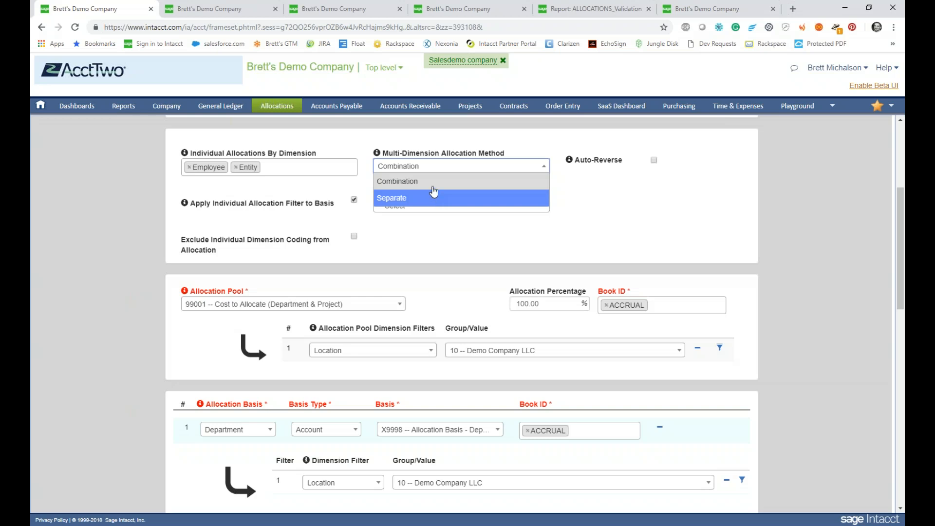
left_click(431, 180)
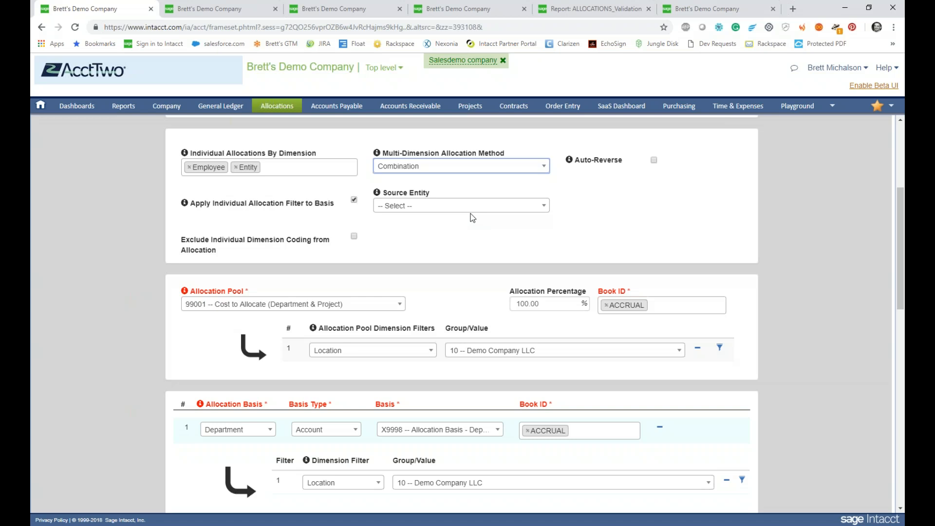
Step: Turn on Auto-Reverse to look through the Auto-Reverse Journal choices, and turn it off again without choosing a journal
left_click(654, 160)
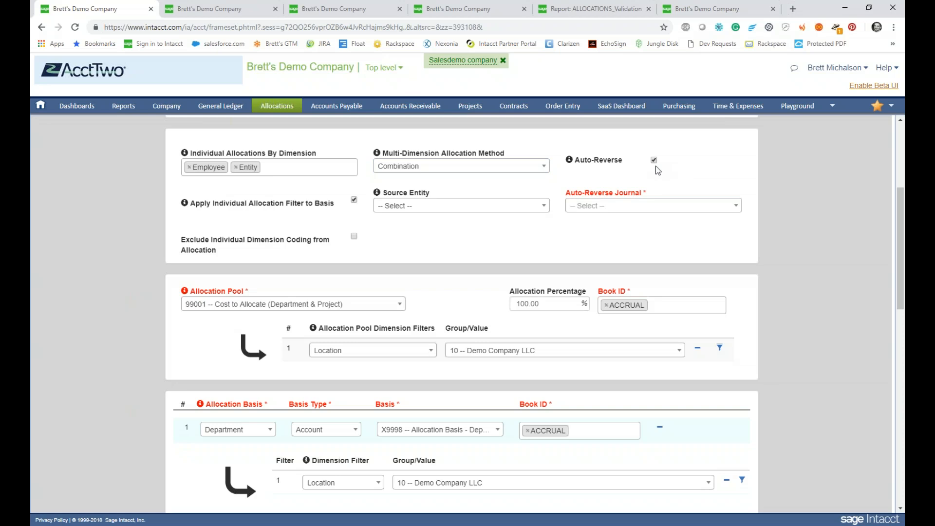
left_click(684, 207)
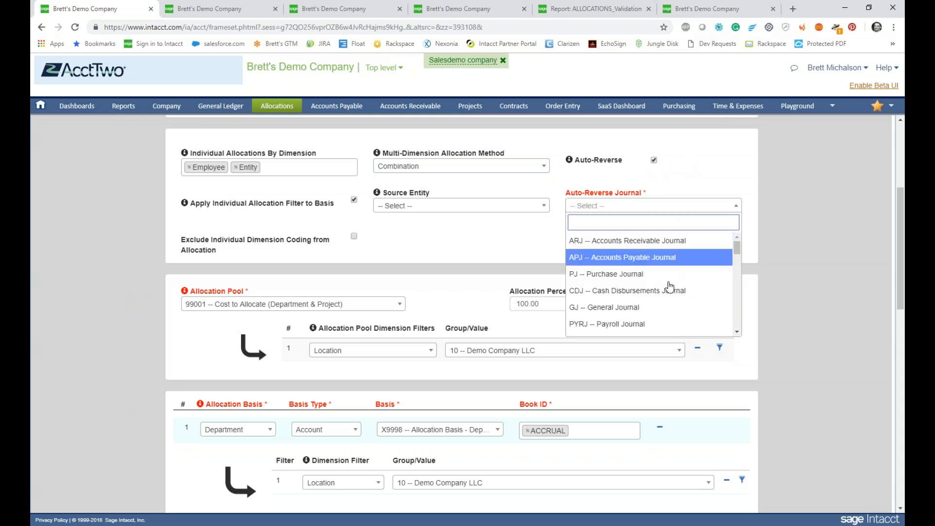
left_click(729, 187)
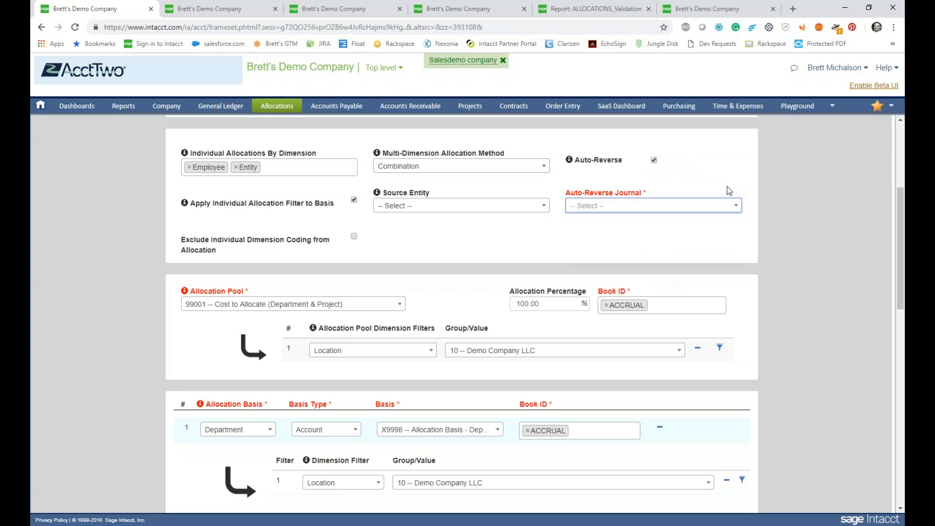
left_click(654, 160)
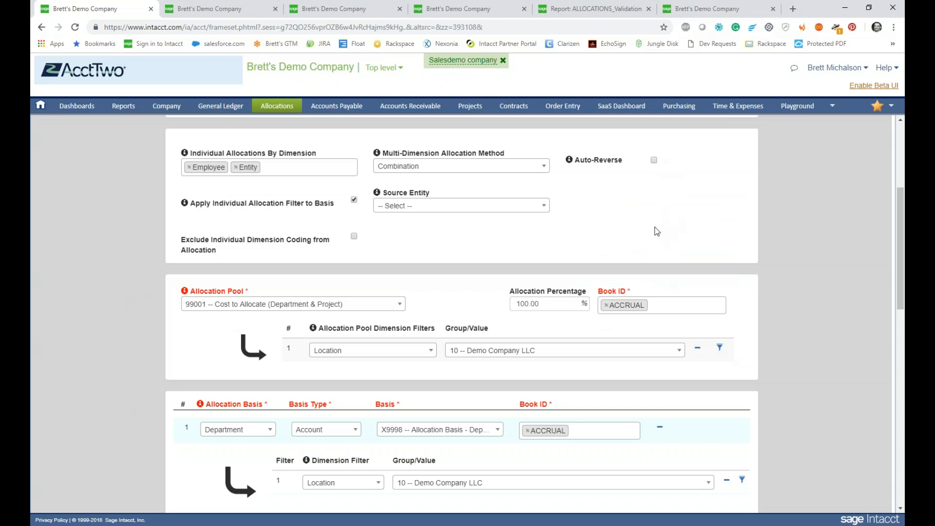
Step: Try a second allocation pool dimension filter on Employee with an employee group as its value, and remove that filter again
scroll(657, 231, "down", 3)
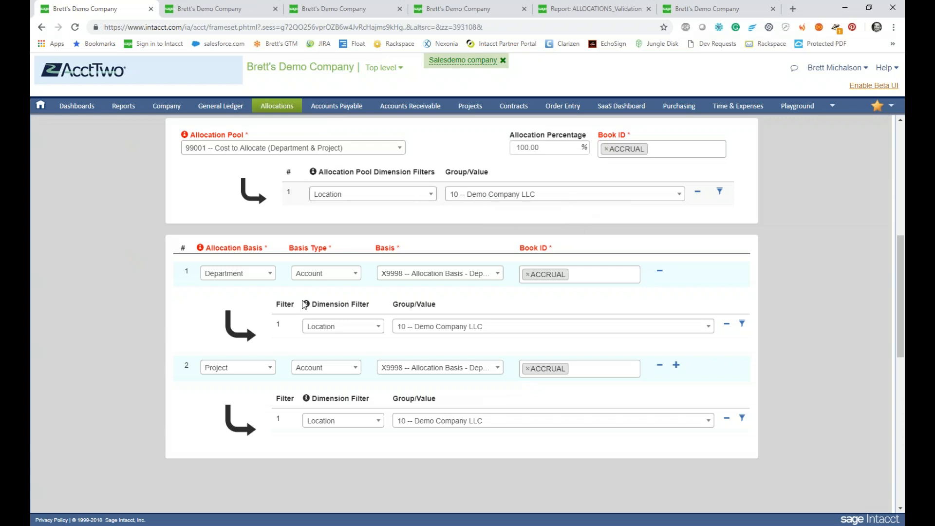
scroll(313, 305, "down", 1)
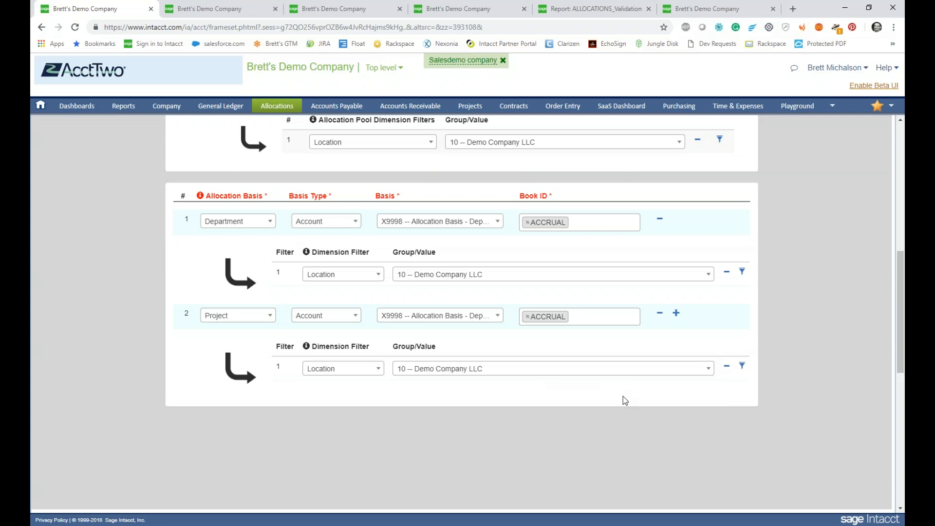
scroll(616, 393, "up", 1)
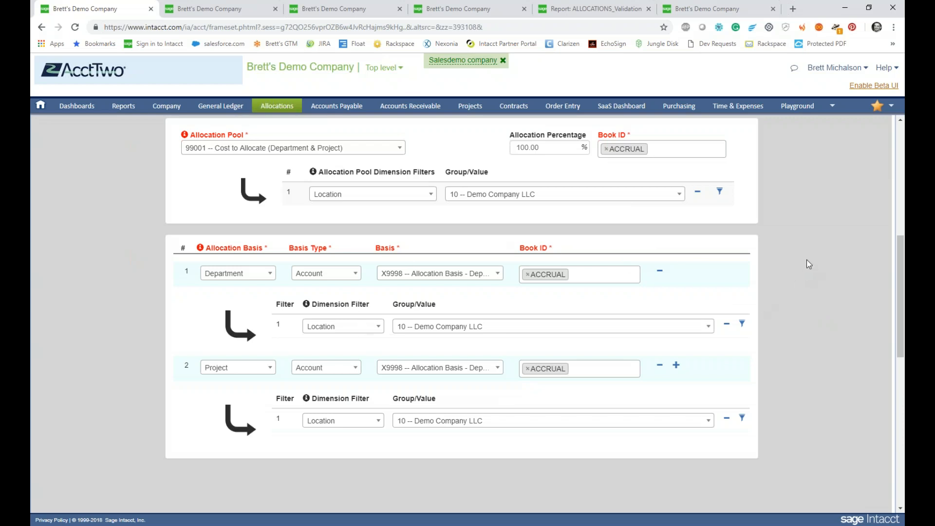
scroll(805, 260, "up", 1)
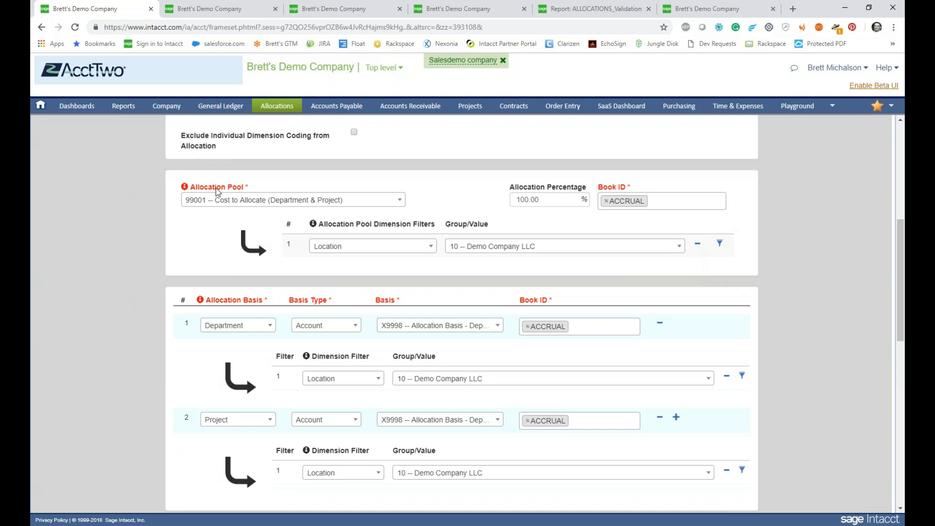
left_click(719, 248)
left_click(422, 271)
scroll(388, 331, "up", 3)
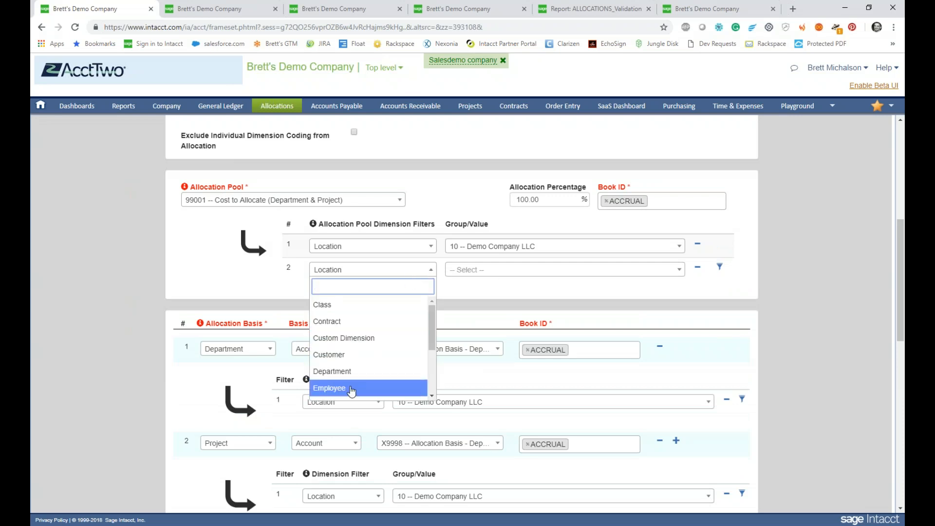
left_click(351, 389)
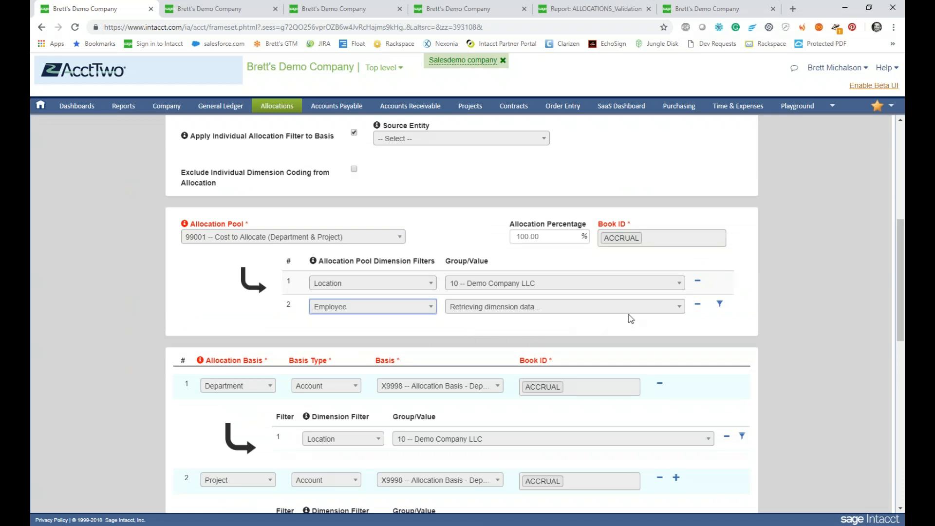
left_click(671, 308)
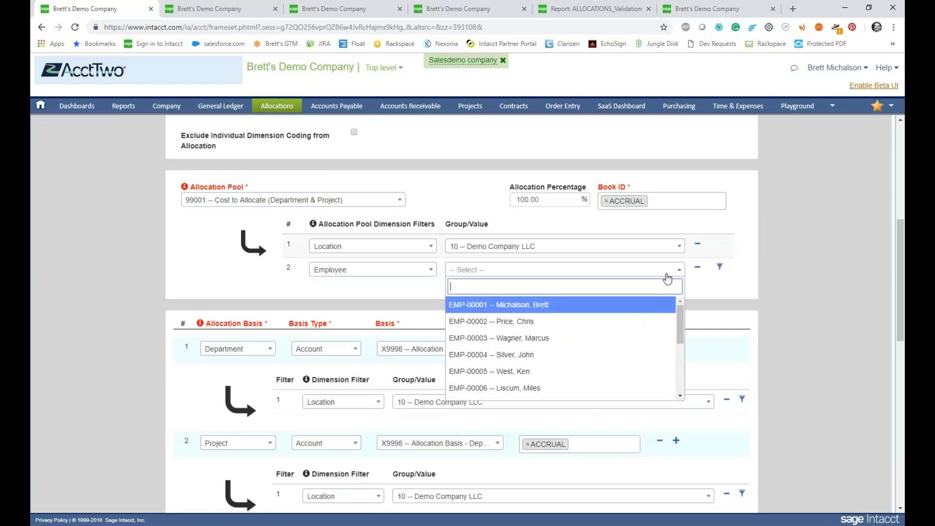
scroll(586, 349, "down", 3)
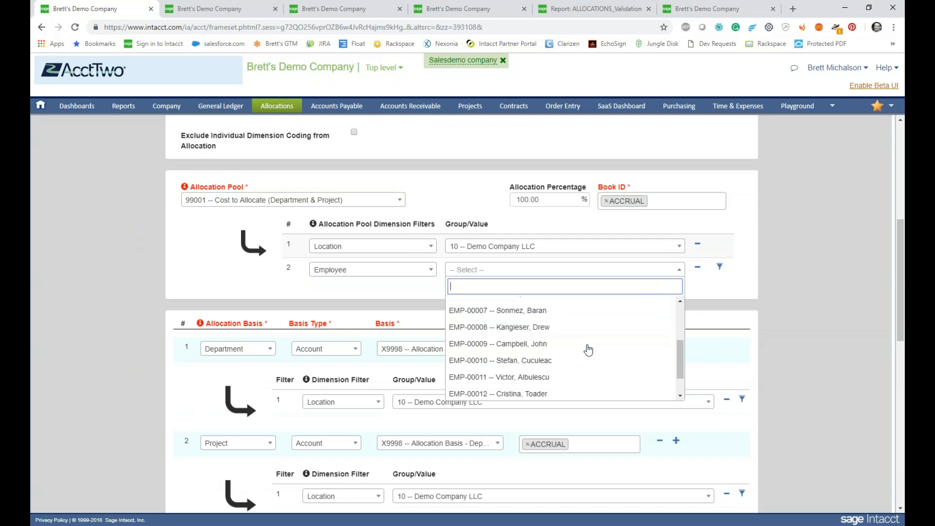
left_click(492, 392)
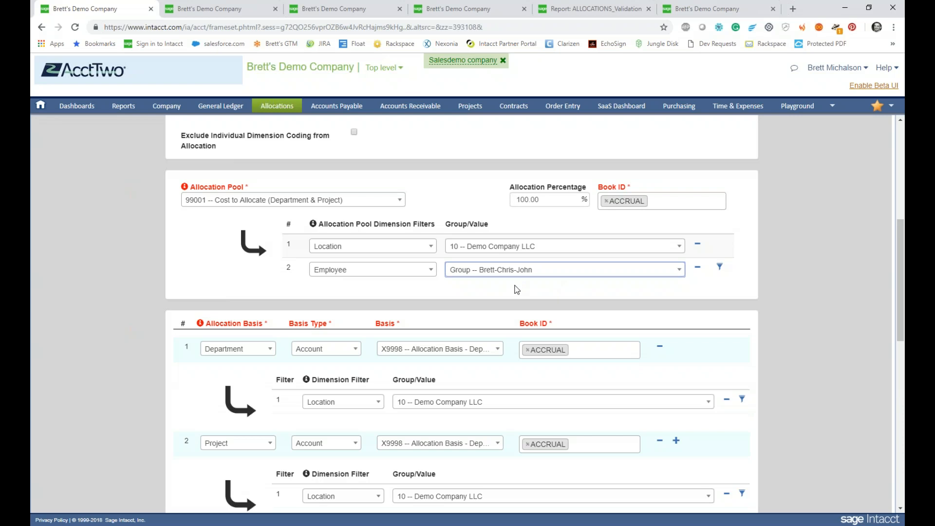
left_click(697, 268)
scroll(723, 290, "up", 6)
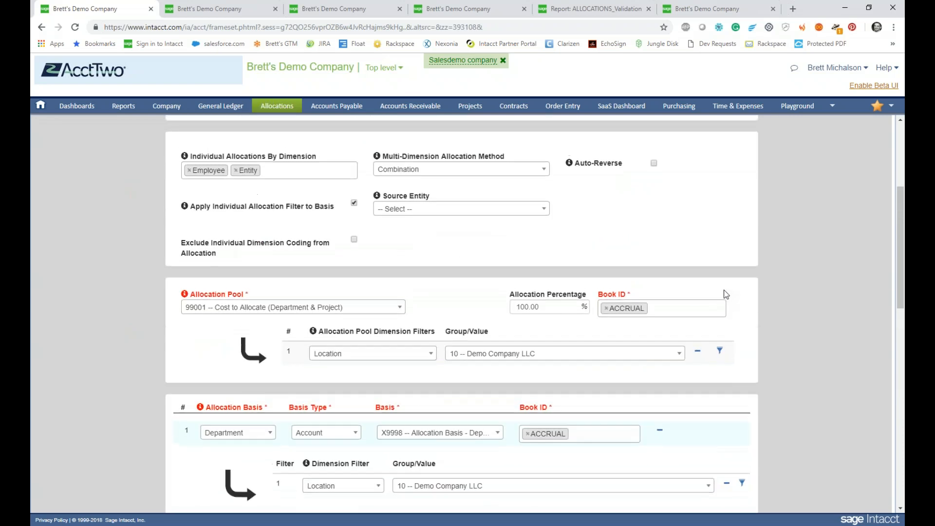
Step: Run only allocation A000045, Demo Department & Project Allocation (Test 2), with the dates already entered in Run Allocations
left_click(224, 8)
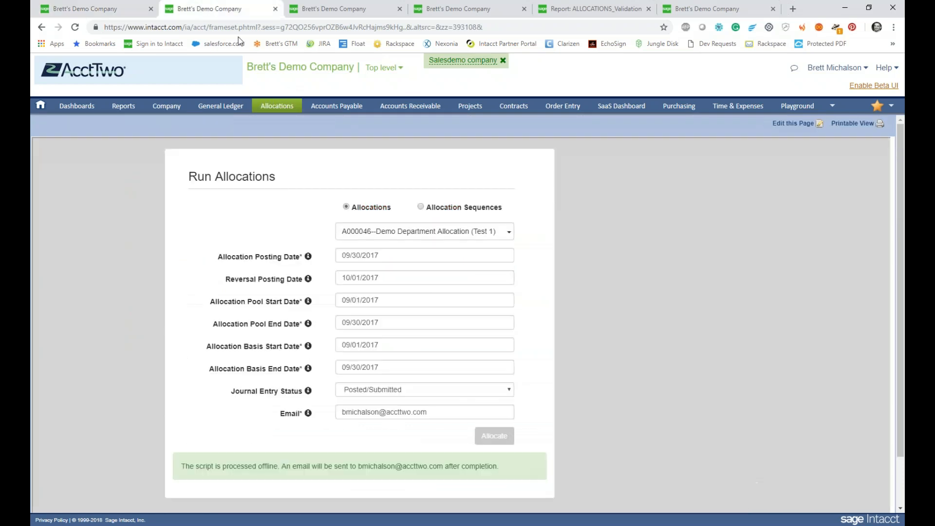
left_click(507, 233)
left_click(349, 301)
left_click(349, 286)
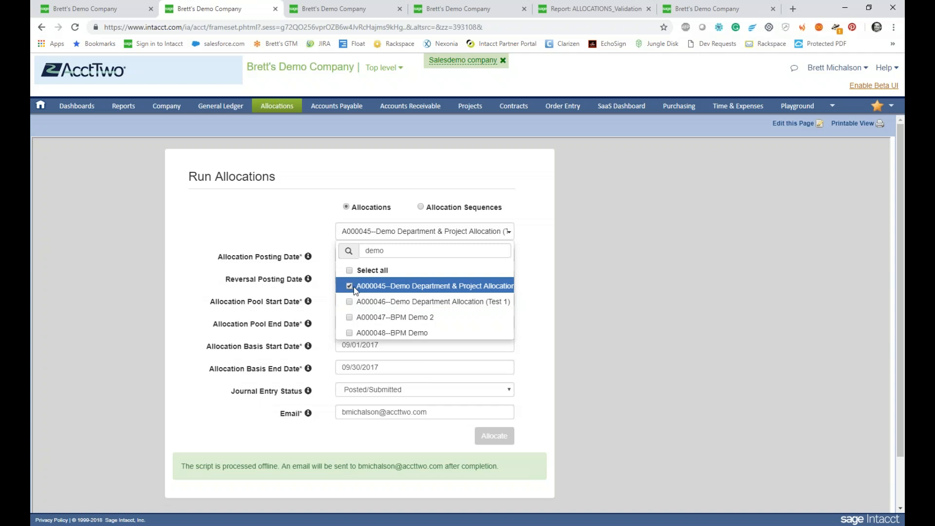
left_click(641, 266)
left_click(492, 436)
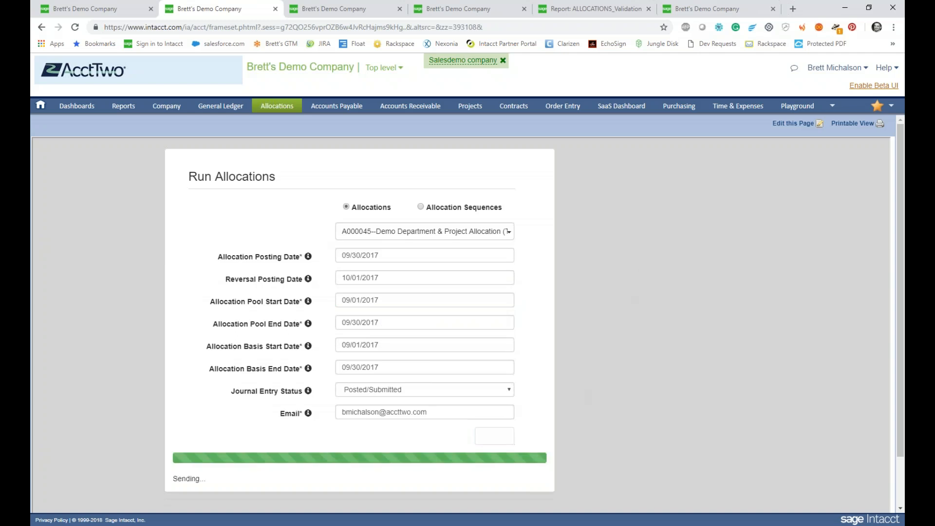
Step: Open the ALLOCATIONS_Validation (Test 2) report and close the Test 1 validation report
left_click(341, 11)
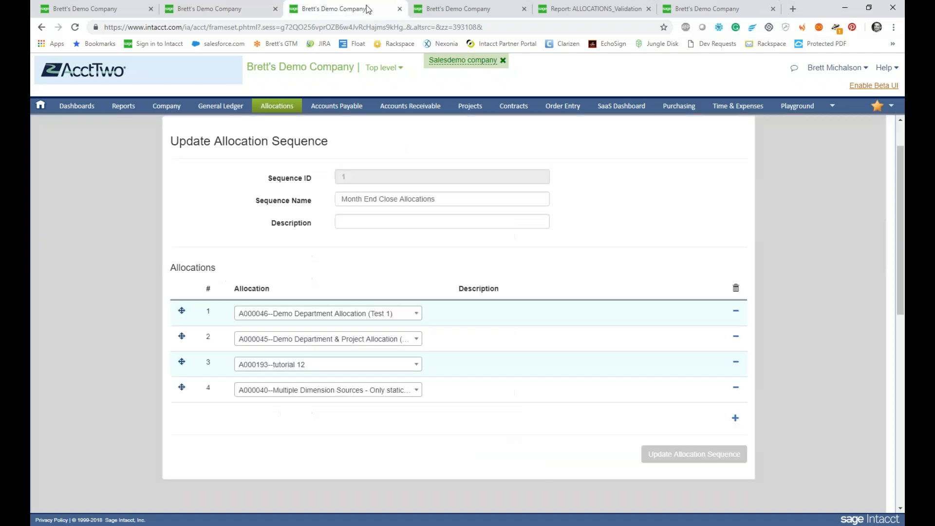
left_click(449, 9)
left_click(533, 206)
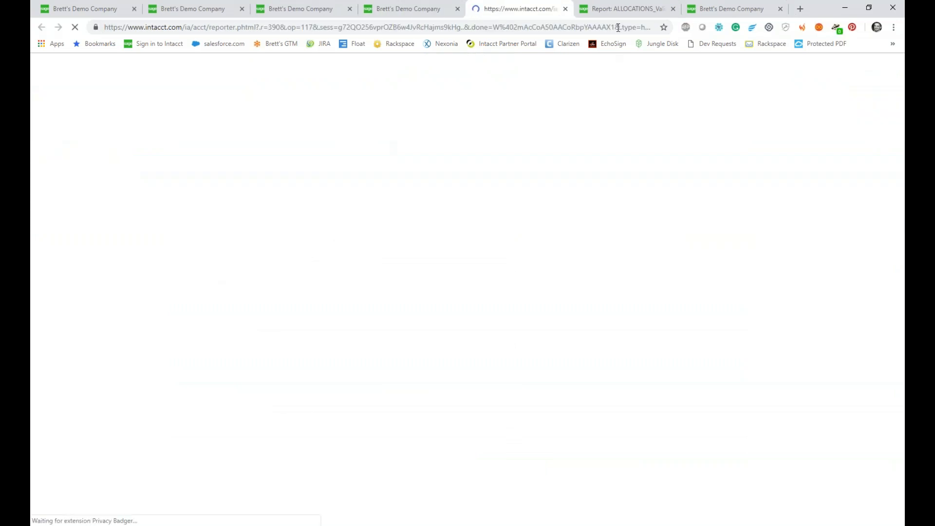
left_click(626, 11)
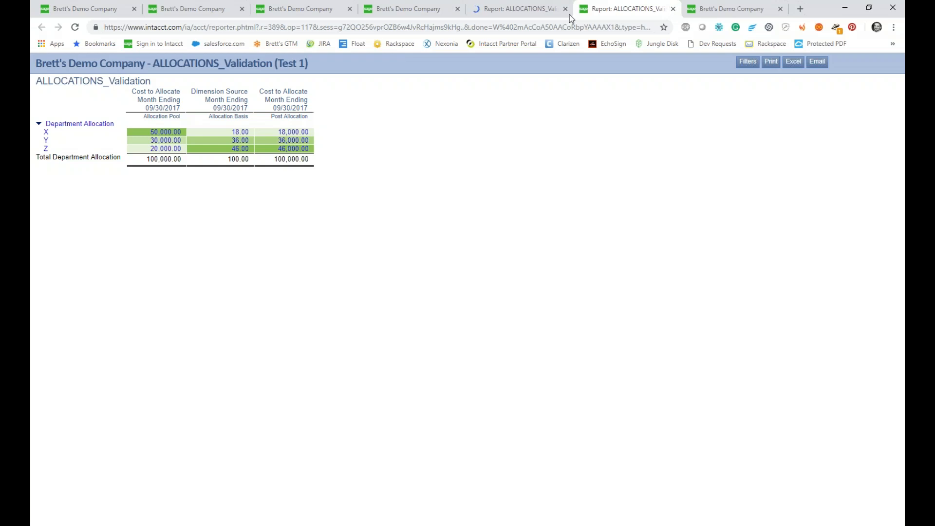
left_click(673, 9)
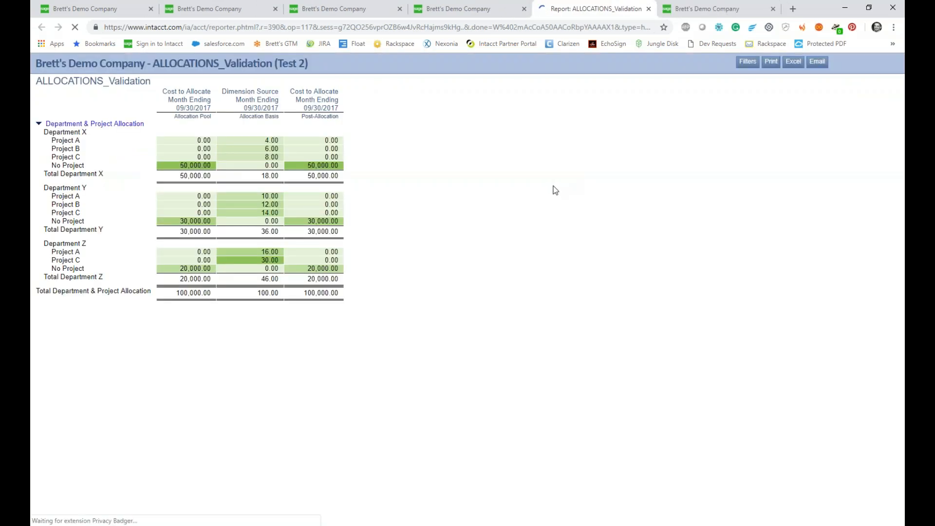
Step: Enlarge the Test 2 validation report to 175% and refresh it to check the post-allocation amounts
key("ctrl+plus")
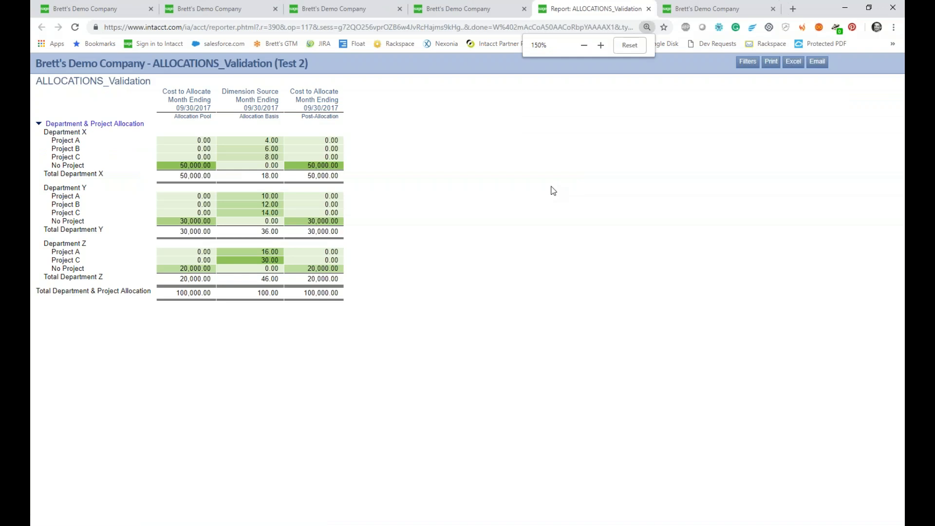
key("ctrl+plus")
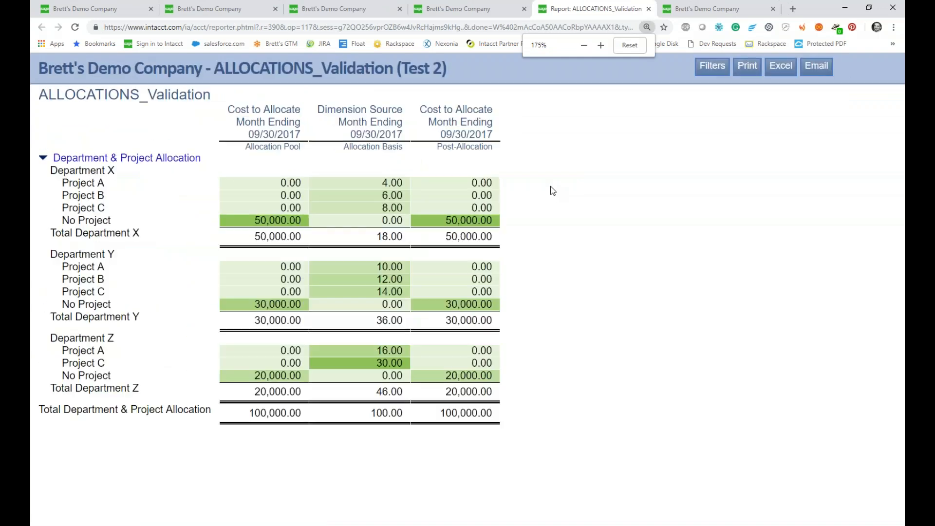
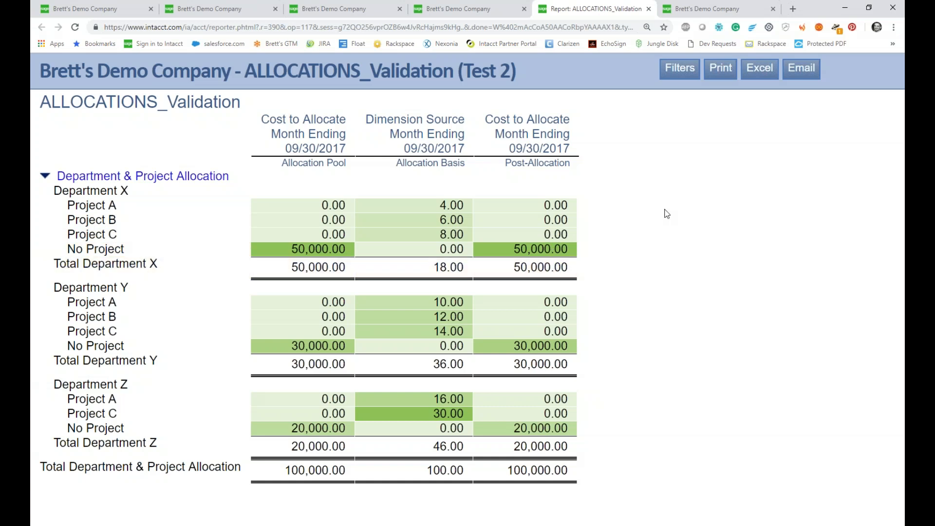
key("F5")
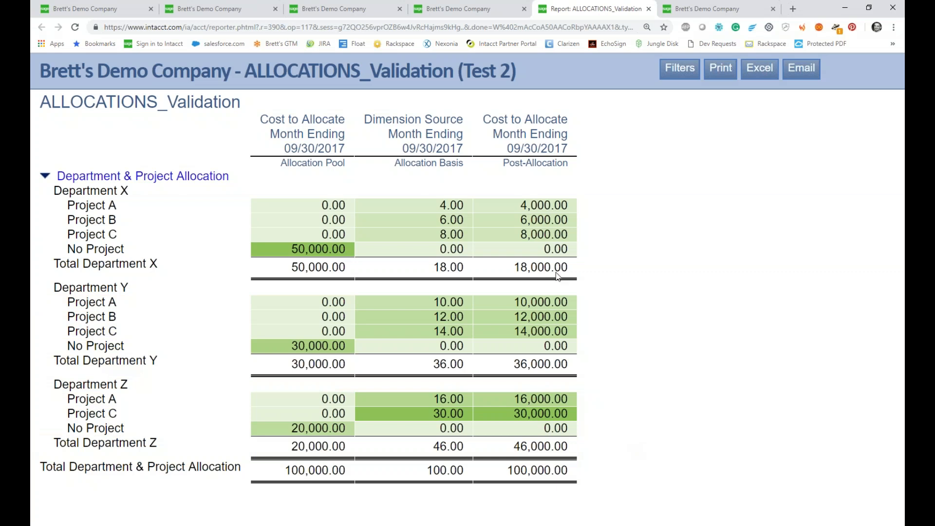
Step: Refresh the ALLOCATIONS journal transactions and view the Demo Department & Project Allocation (Test 2) entry, examining its debit and credit lines
left_click(693, 11)
left_click(75, 28)
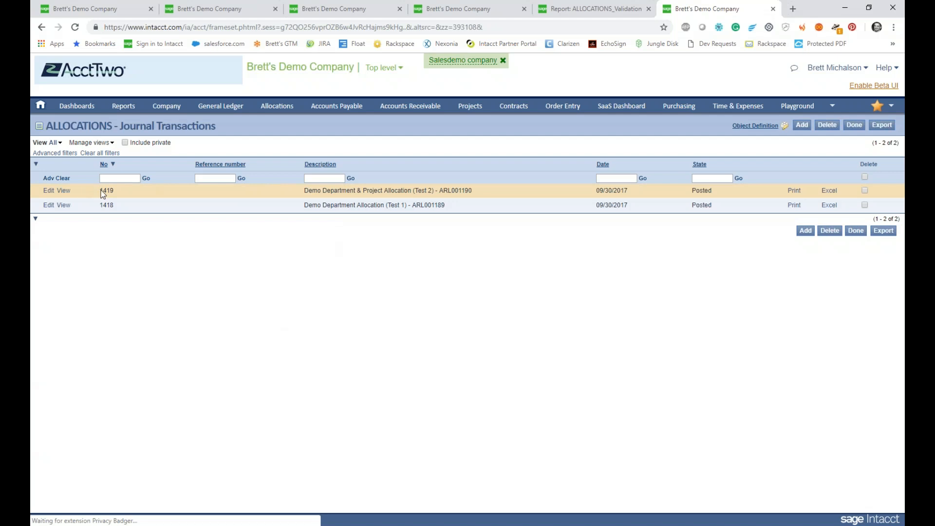
left_click(67, 192)
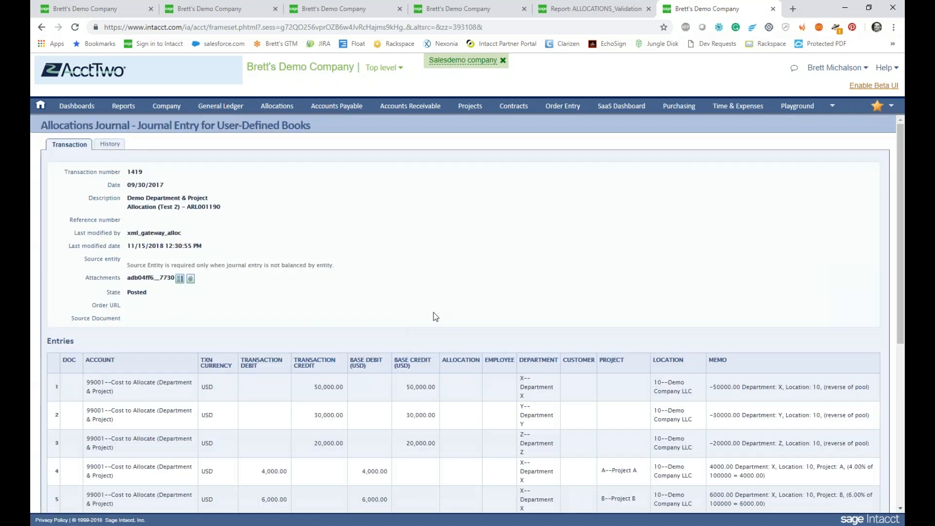
scroll(756, 382, "down", 1)
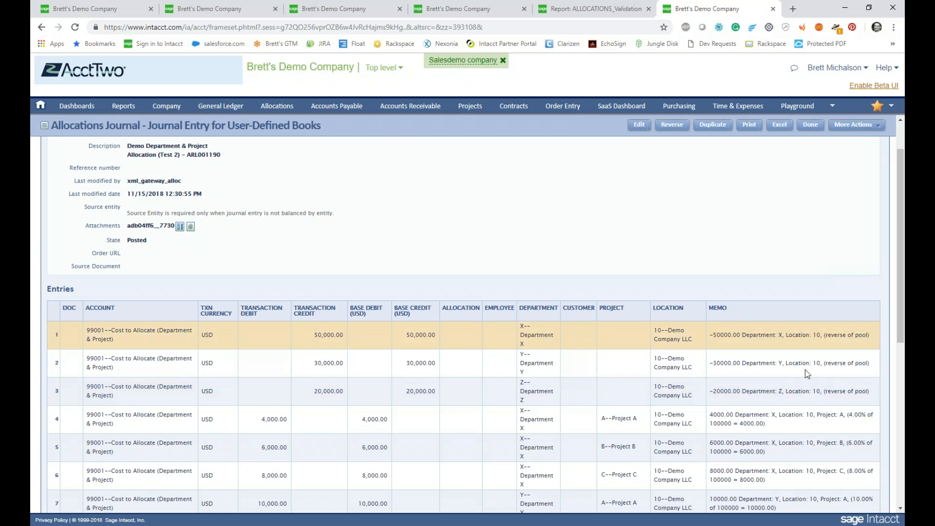
scroll(799, 392, "down", 1)
scroll(763, 369, "down", 4)
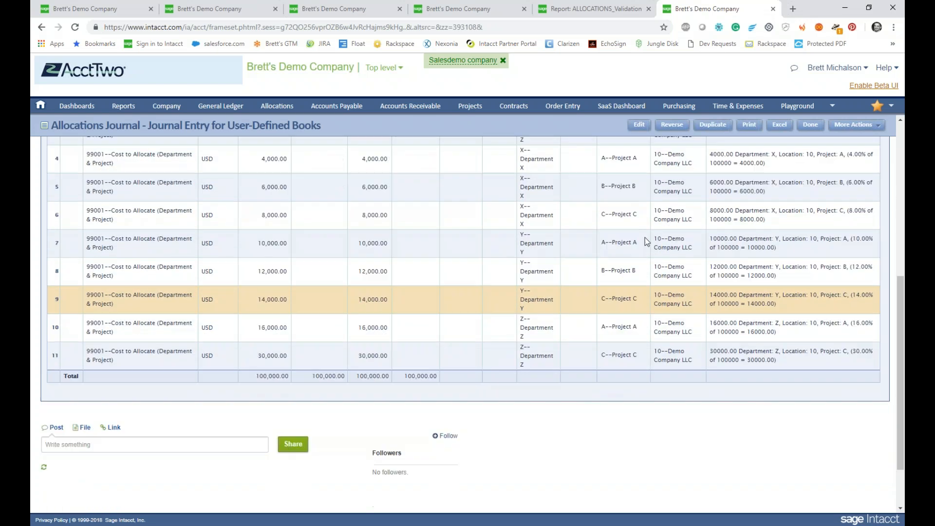
Step: Download the journal entry's attached allocation file as demo department & project allocation (test 2)_ in Downloads and open it in Excel
scroll(647, 355, "up", 1)
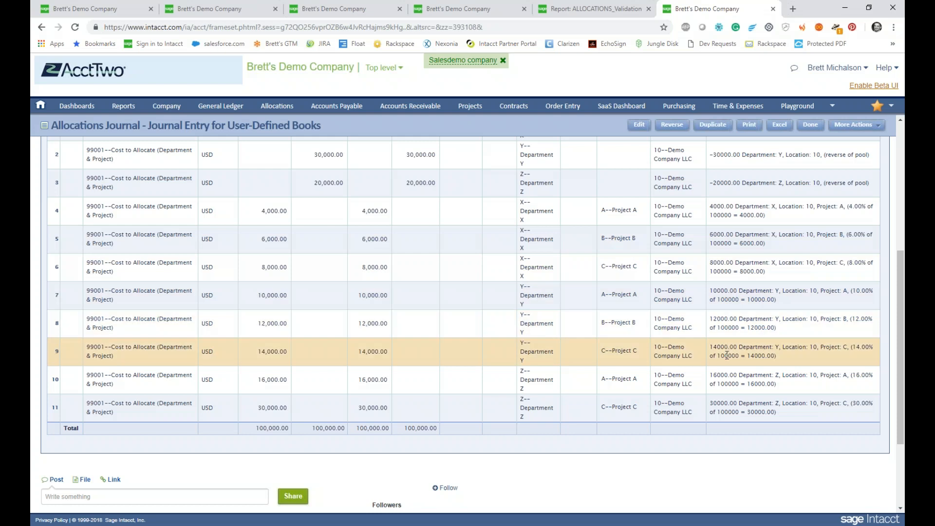
scroll(487, 323, "up", 3)
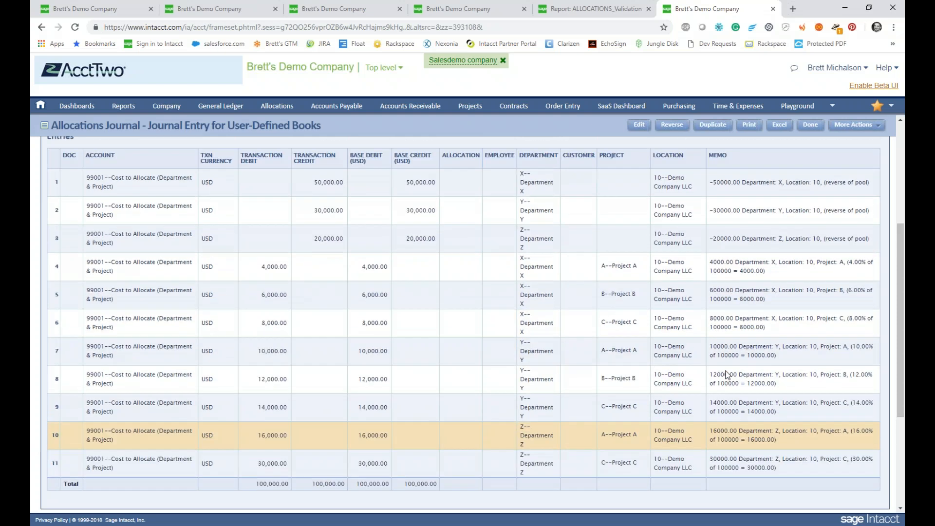
left_click(151, 173)
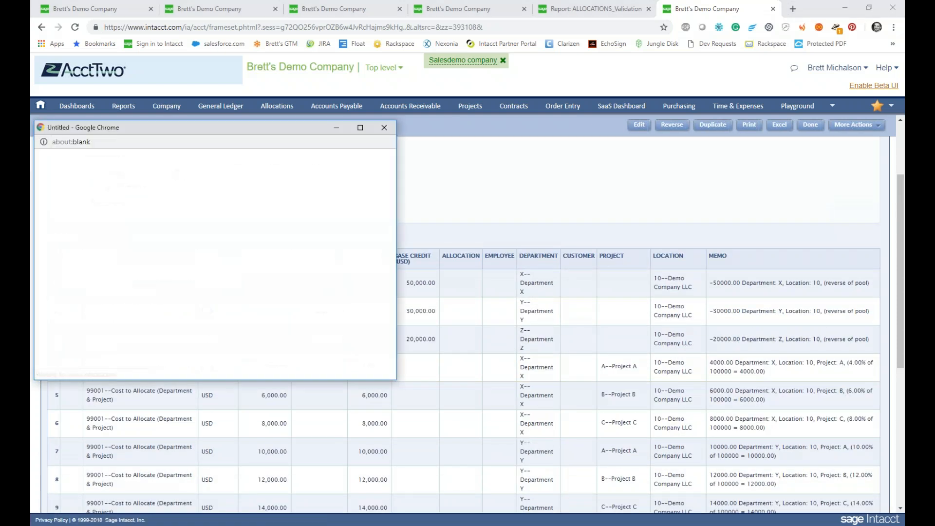
left_click(384, 377)
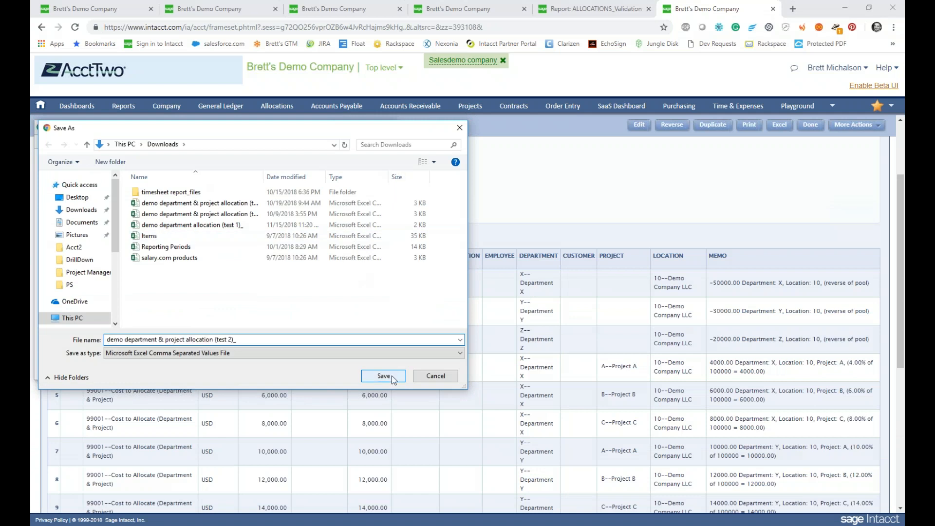
left_click(147, 369)
left_click(152, 384)
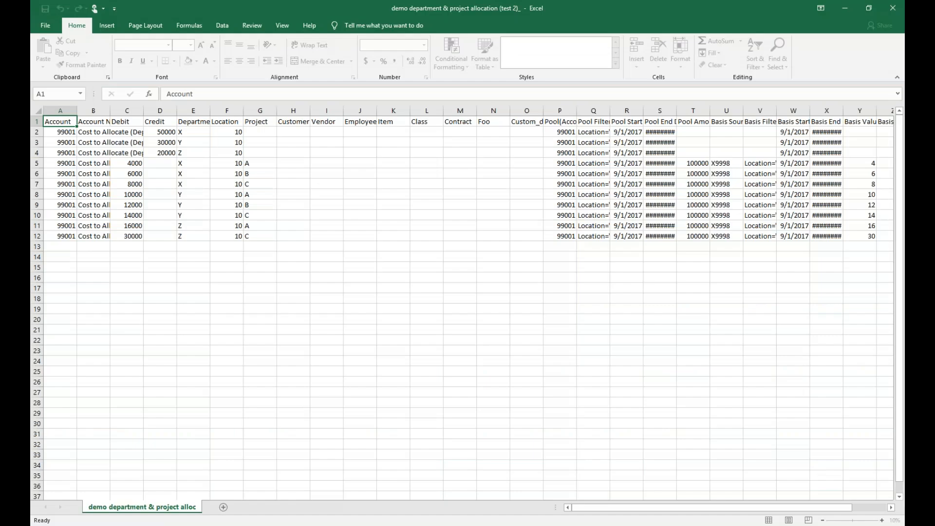
Step: Autofit the widths of all columns in the exported allocation sheet
left_click(39, 111)
double_click(77, 110)
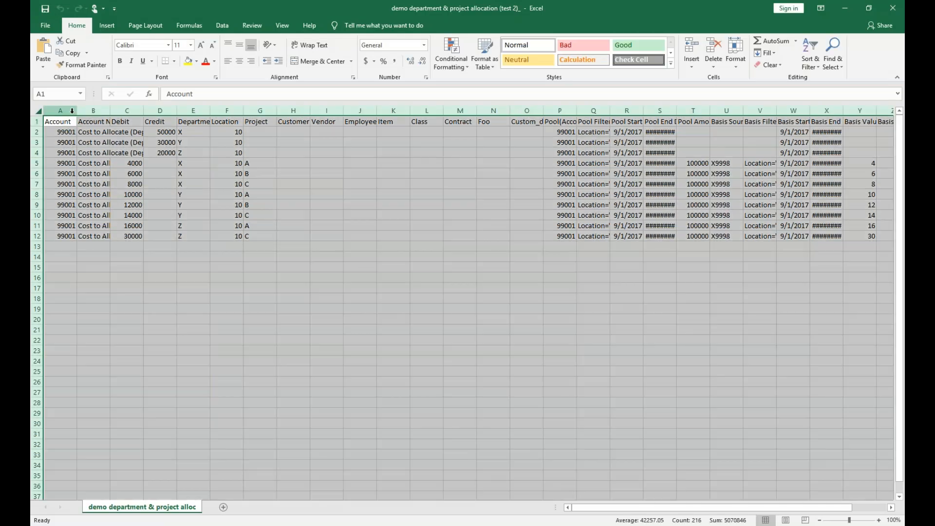
left_click(218, 163)
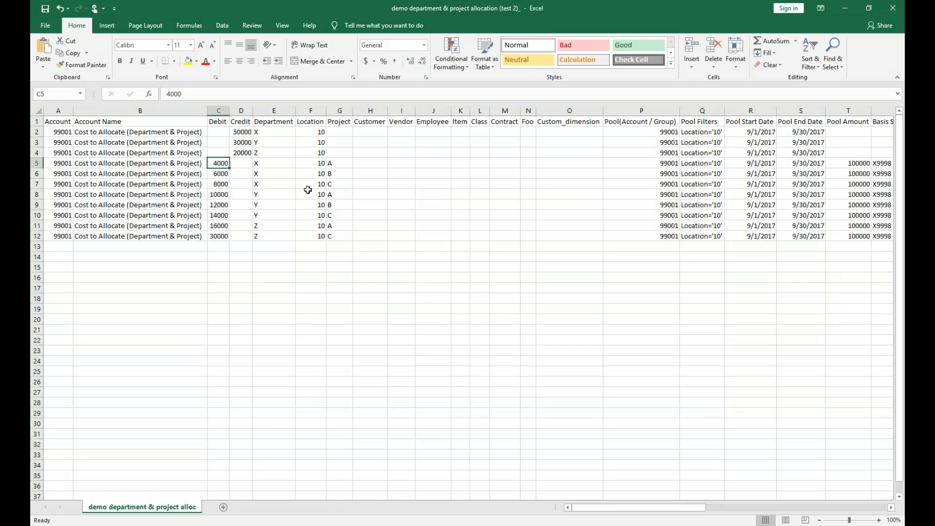
Step: Examine the exported lines' department and location coding together with their pool account, pool filters, pool dates and pool amounts
left_click_drag(317, 128, 340, 184)
left_click_drag(276, 130, 276, 225)
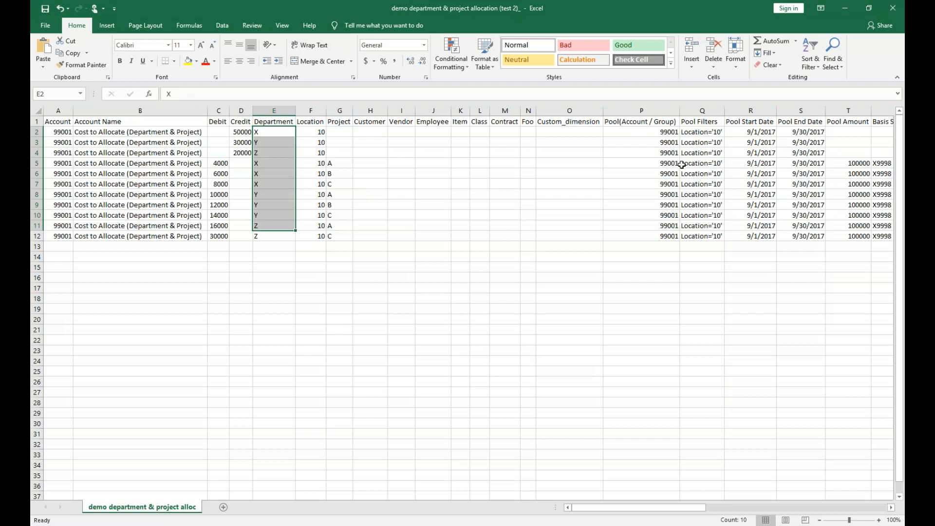
left_click(677, 145)
left_click(705, 133)
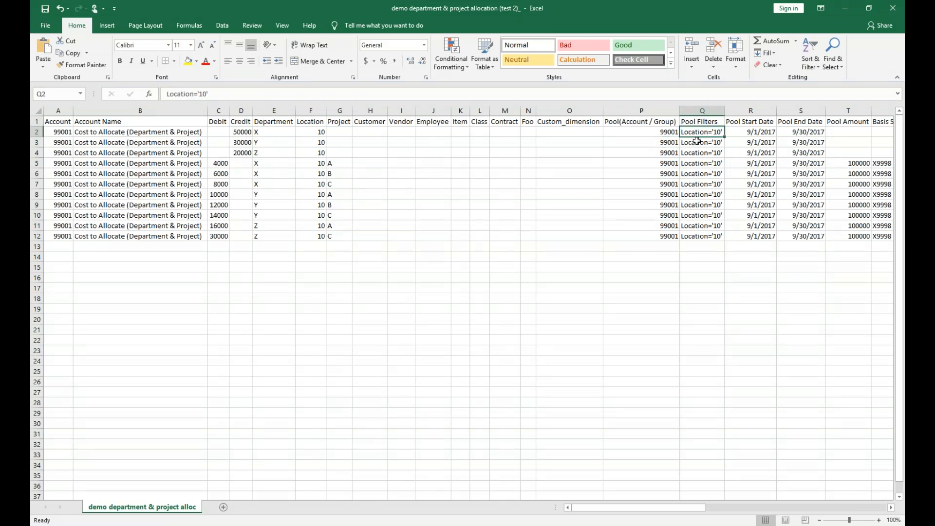
key("Right")
key("Right")
key("Right")
key("Right")
key("Right")
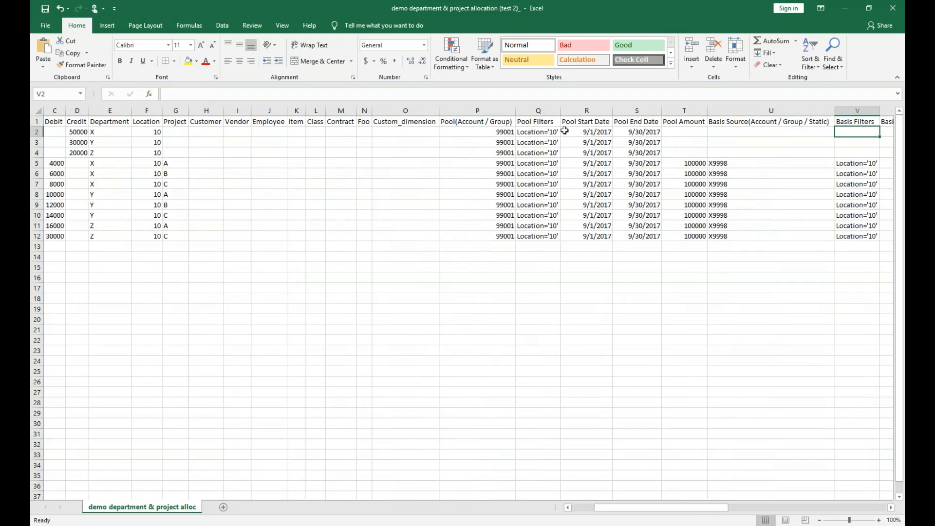
left_click_drag(539, 131, 529, 233)
key("Right")
key("Right")
key("Right")
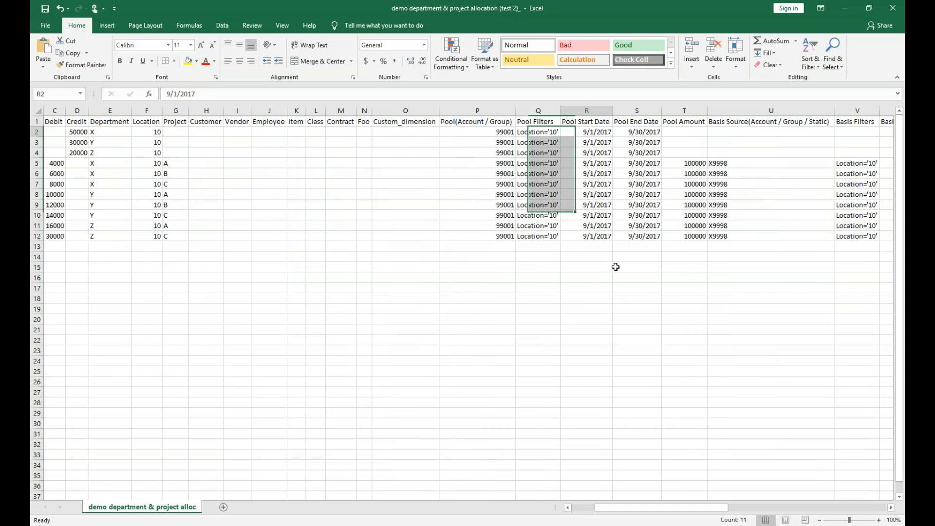
key("Right")
key("Right")
key("Right")
key("Right")
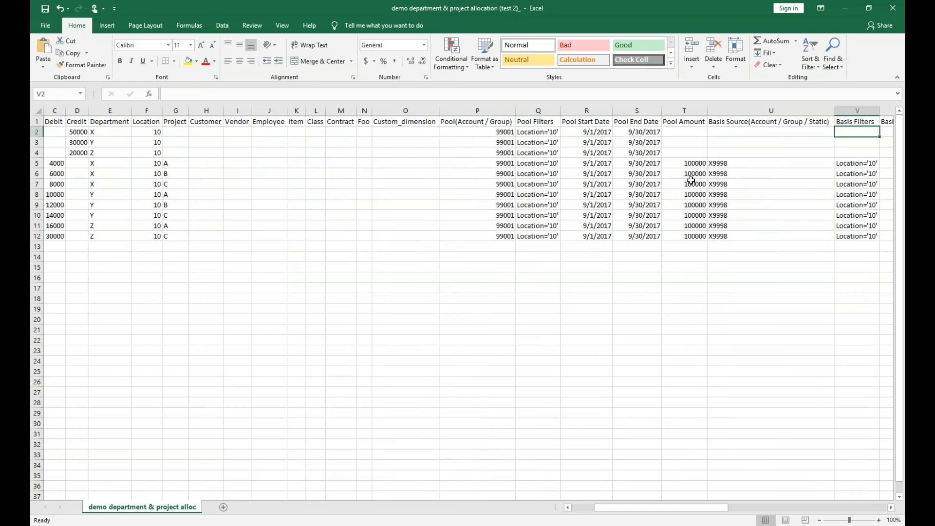
Step: Examine the basis source, basis filters and dates, basis values, totals and percentages, and the Math explanation of each exported line
left_click(652, 164)
left_click_drag(648, 191, 643, 236)
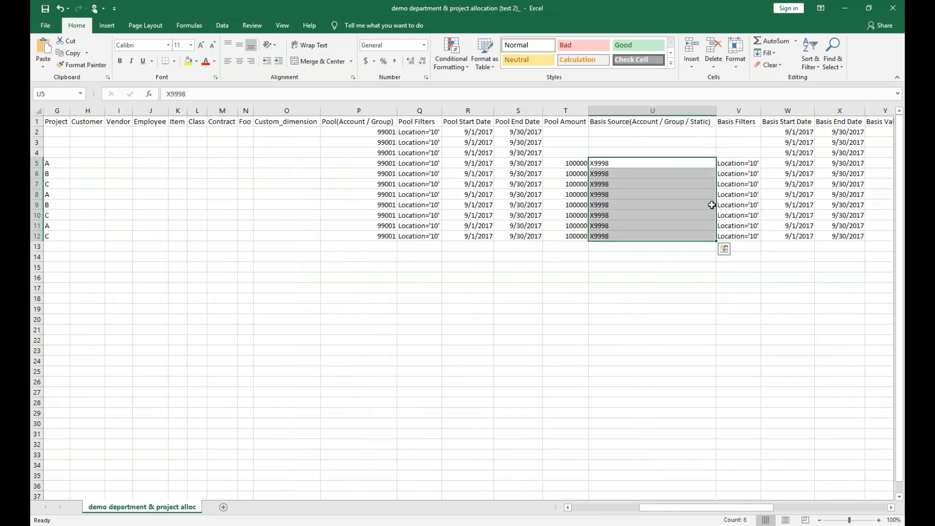
key("Right")
key("Right")
key("Right")
key("Right")
left_click_drag(712, 164, 699, 240)
key("Right")
key("Right")
key("Right")
key("Right")
key("Right")
key("Right")
key("Right")
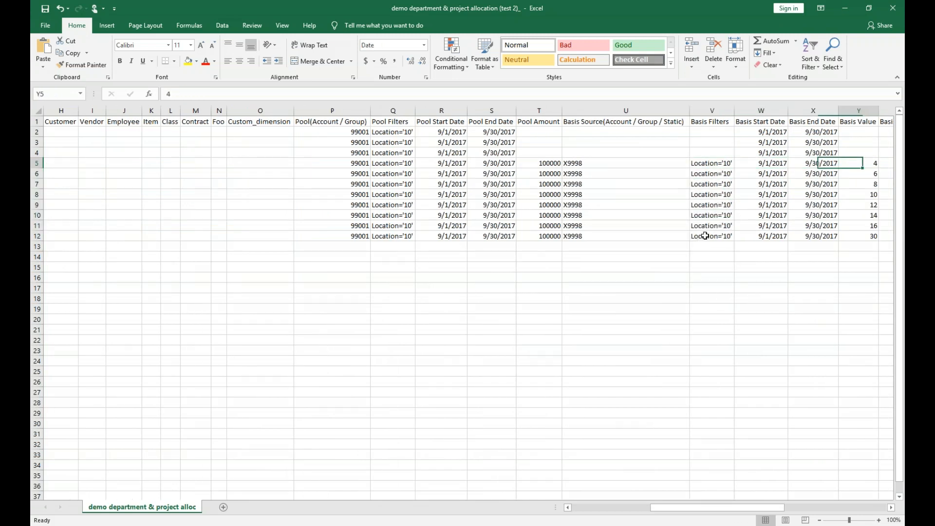
left_click_drag(402, 166, 551, 235)
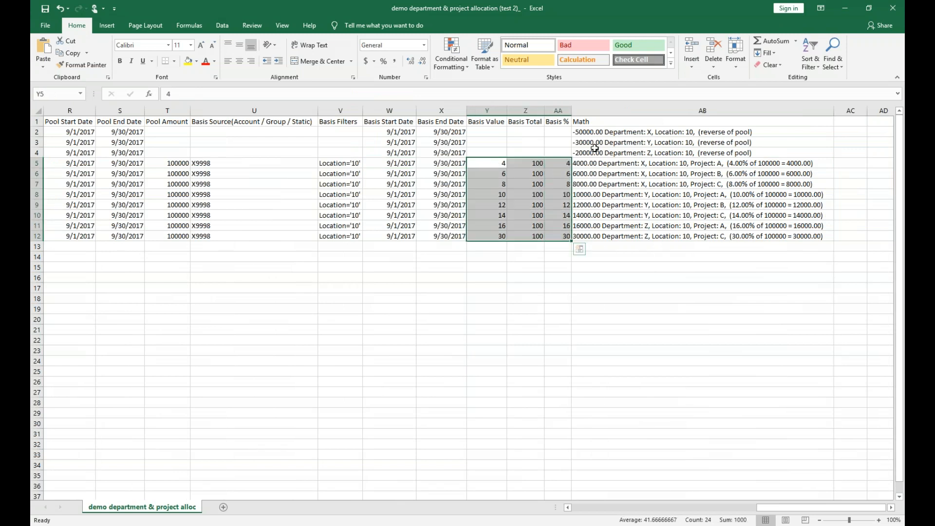
left_click_drag(584, 132, 580, 236)
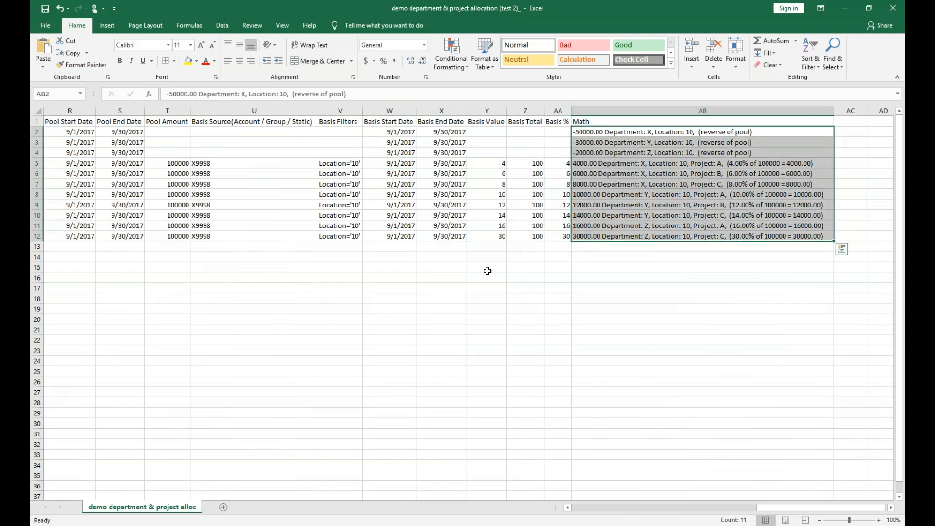
left_click(427, 264)
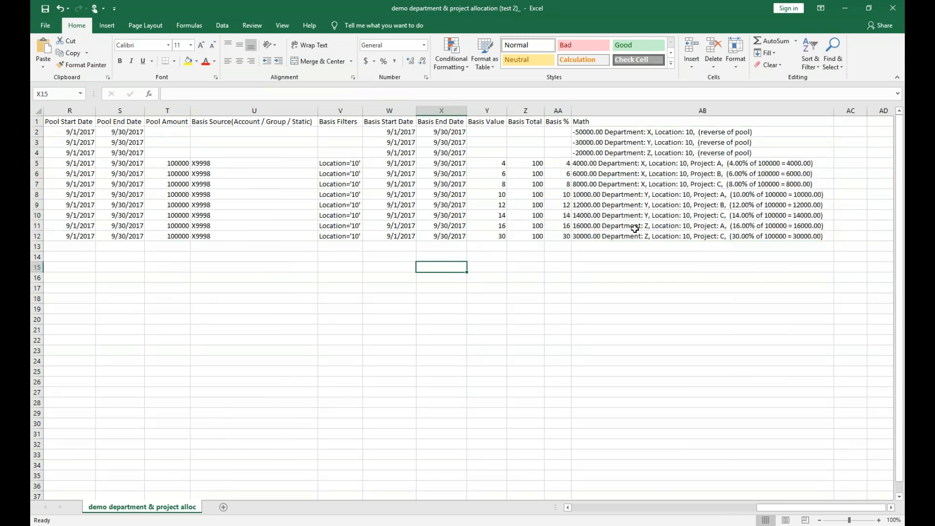
Step: Close the exported workbook without saving and review the ALLOCATIONS_Validation (Test 2) report in the browser at a smaller zoom
left_click(894, 11)
left_click(480, 281)
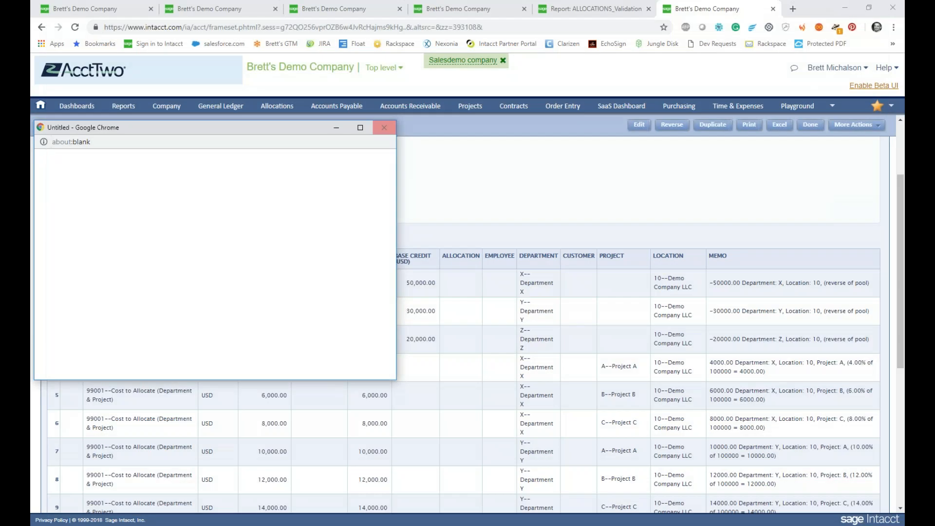
left_click(600, 11)
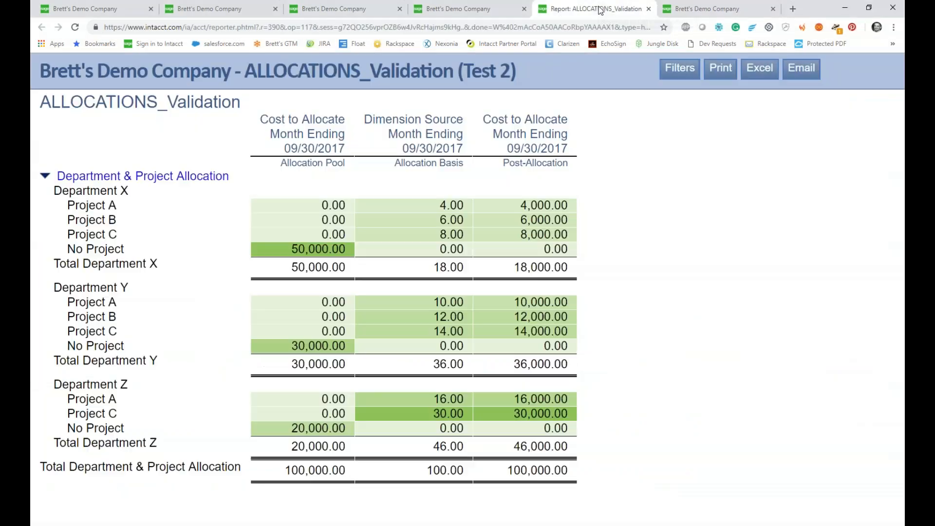
key("ctrl+plus")
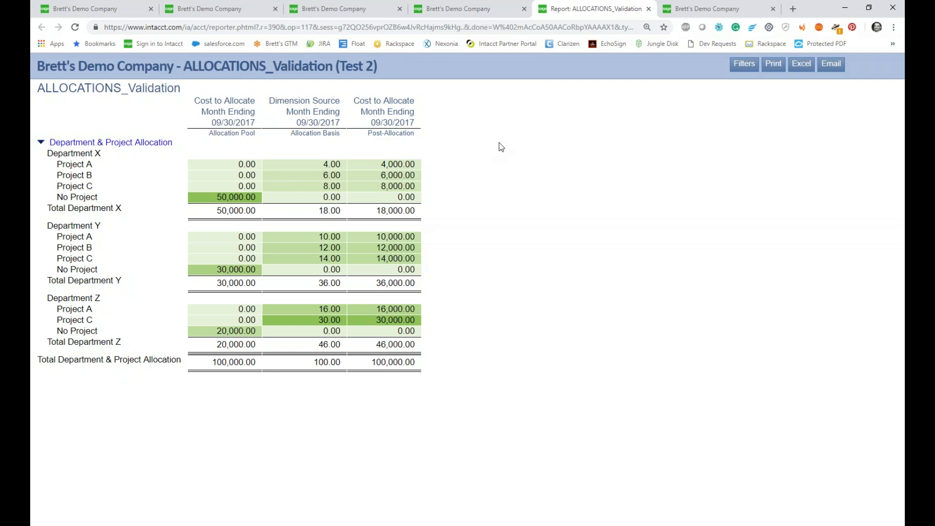
Step: Return to the A000045 allocation form and examine its individual allocation dimensions, allocation pool, and Department and Project basis rows
left_click(461, 11)
left_click(347, 11)
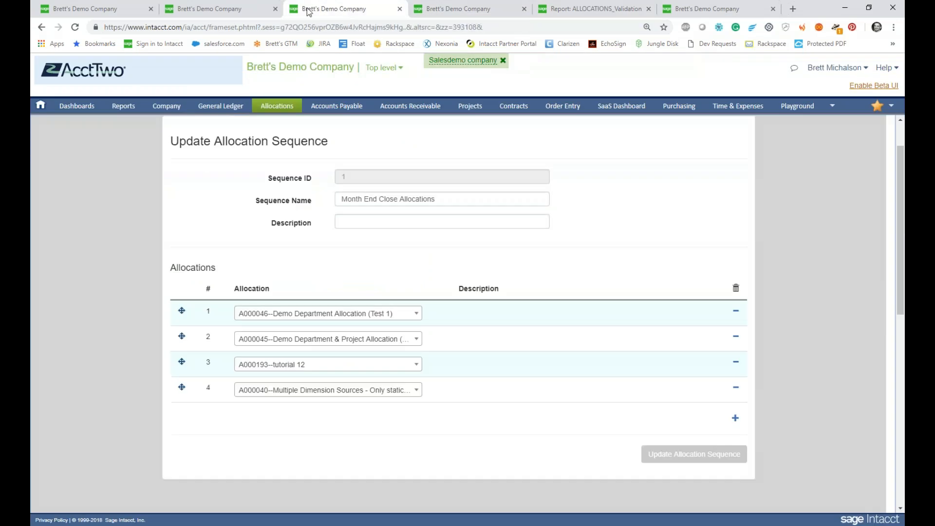
left_click(258, 11)
left_click(93, 9)
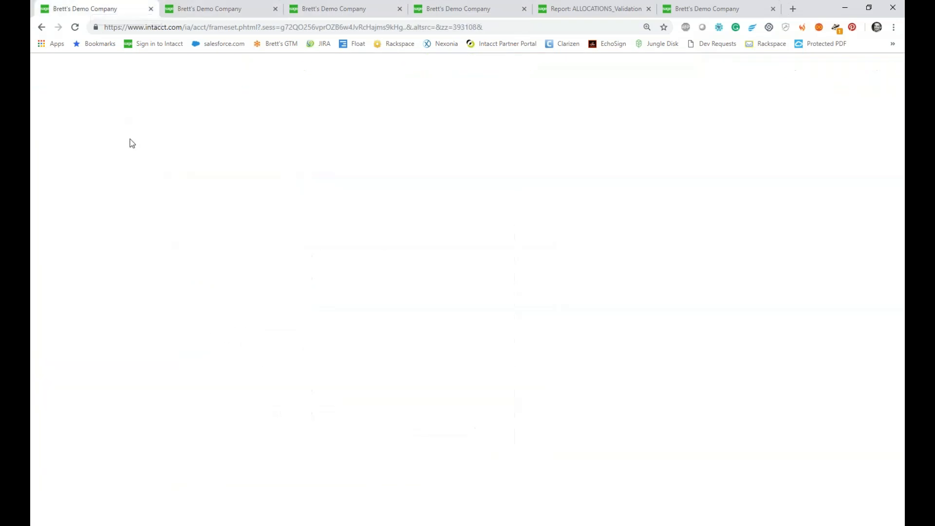
scroll(262, 244, "down", 3)
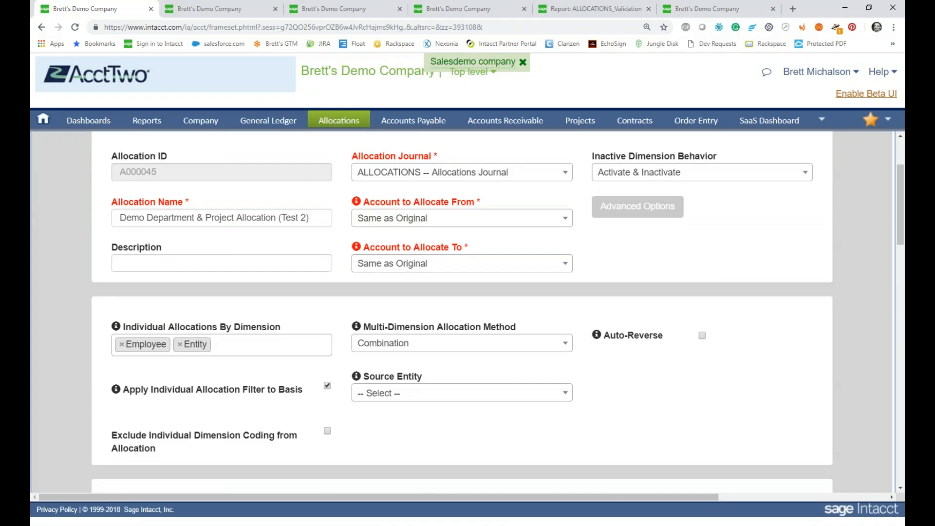
scroll(215, 319, "down", 2)
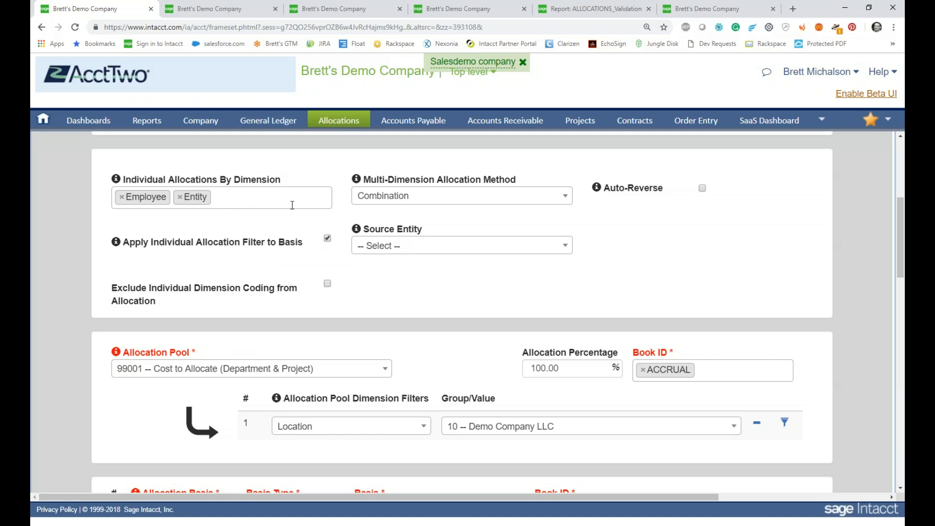
scroll(299, 287, "down", 4)
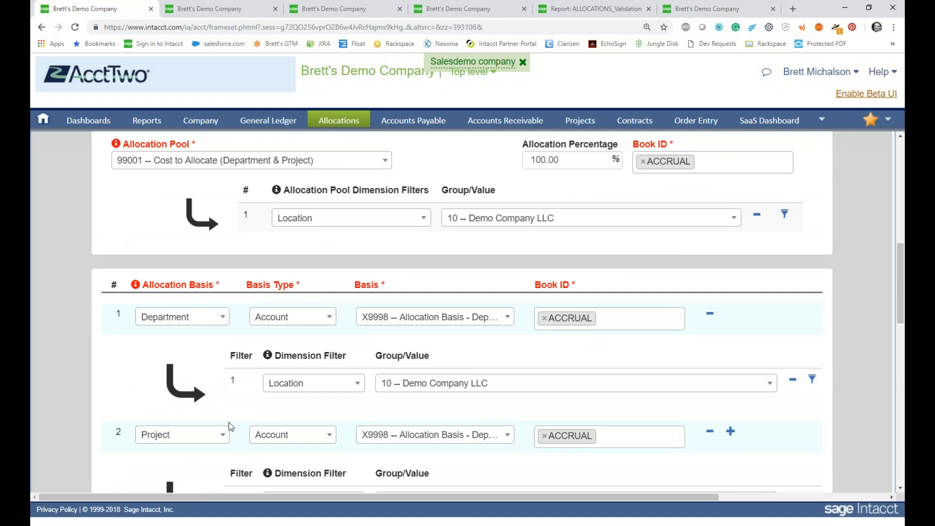
Step: Review the A000045 form again from its header settings down through the allocation pool to the first basis row
scroll(231, 426, "up", 4)
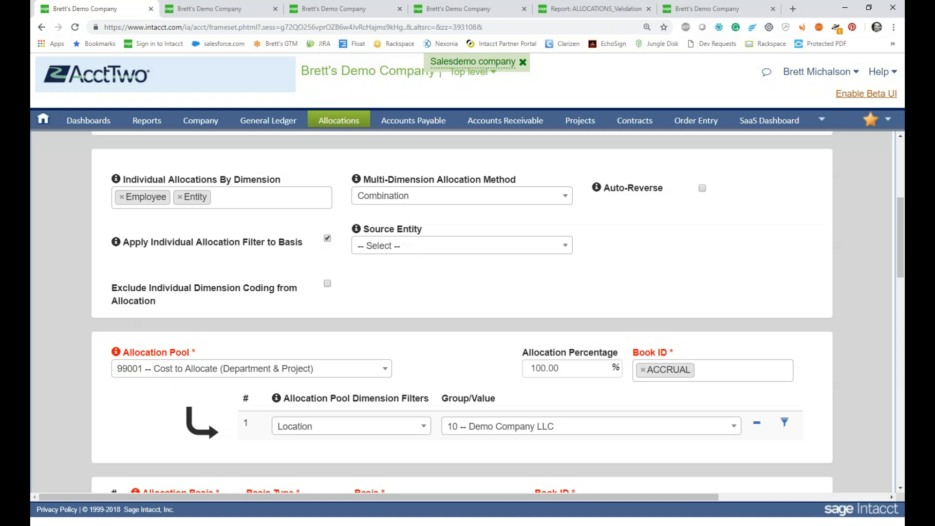
left_click(70, 293)
scroll(70, 292, "up", 2)
scroll(70, 293, "up", 3)
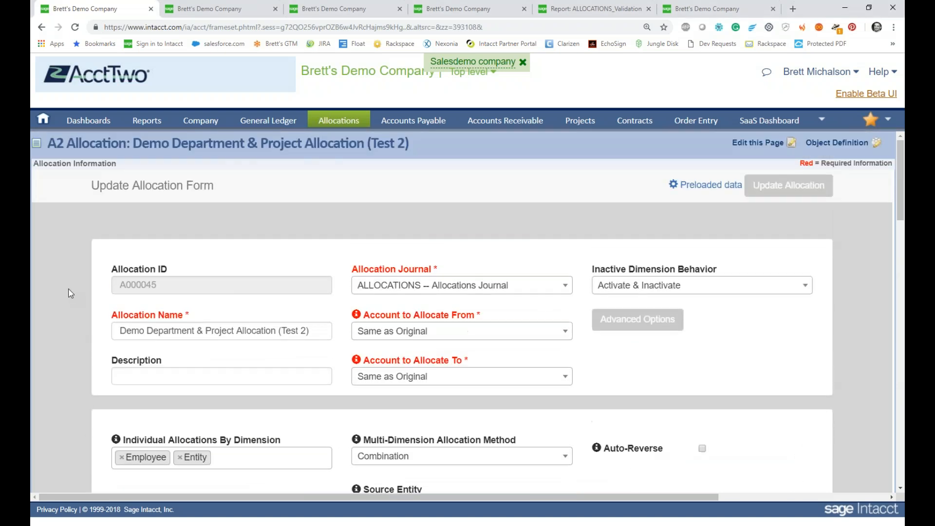
scroll(61, 292, "down", 4)
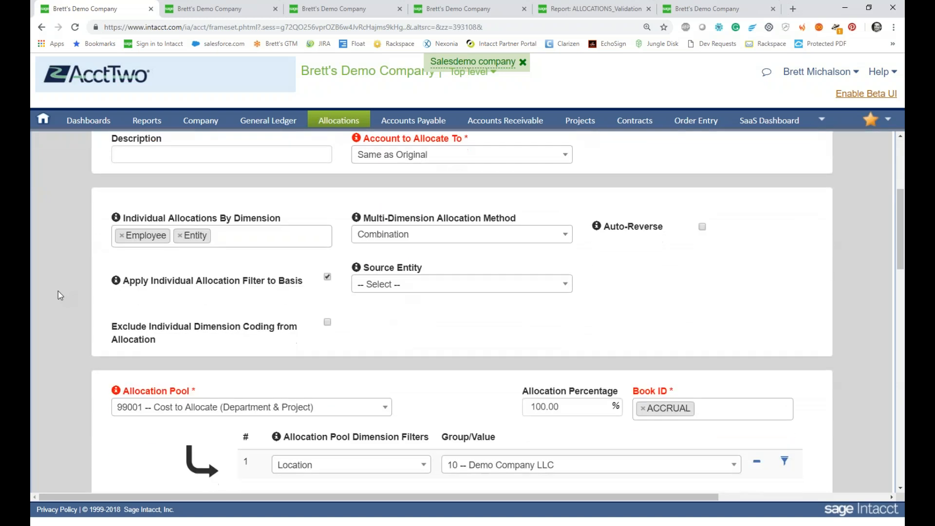
scroll(58, 291, "down", 1)
scroll(56, 290, "down", 1)
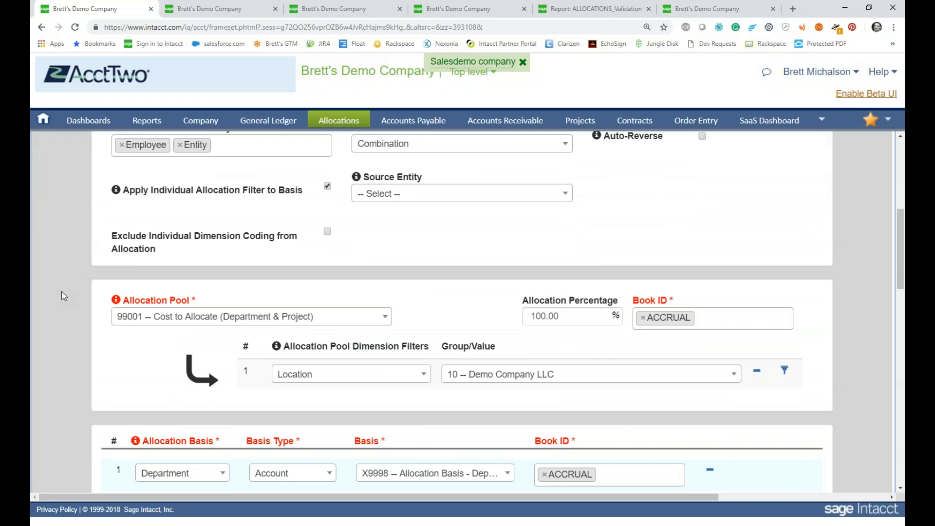
scroll(61, 296, "down", 1)
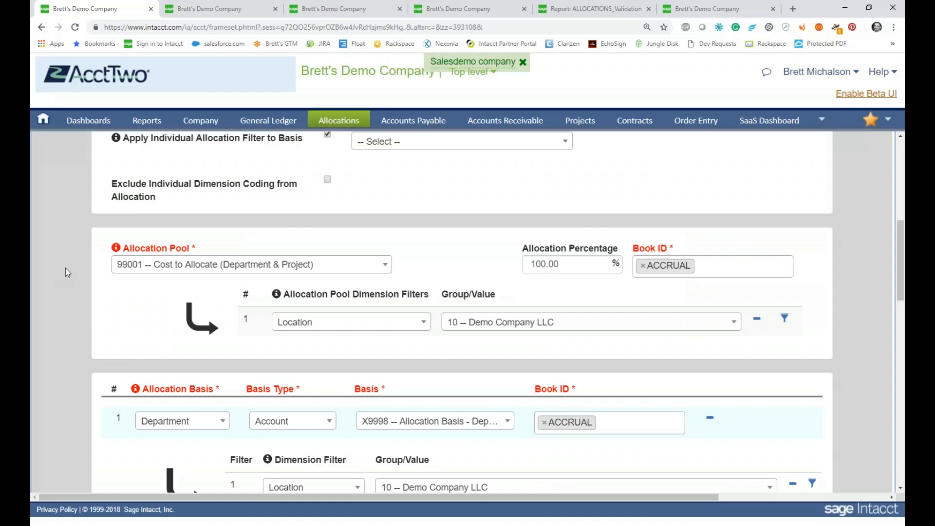
scroll(68, 270, "up", 1)
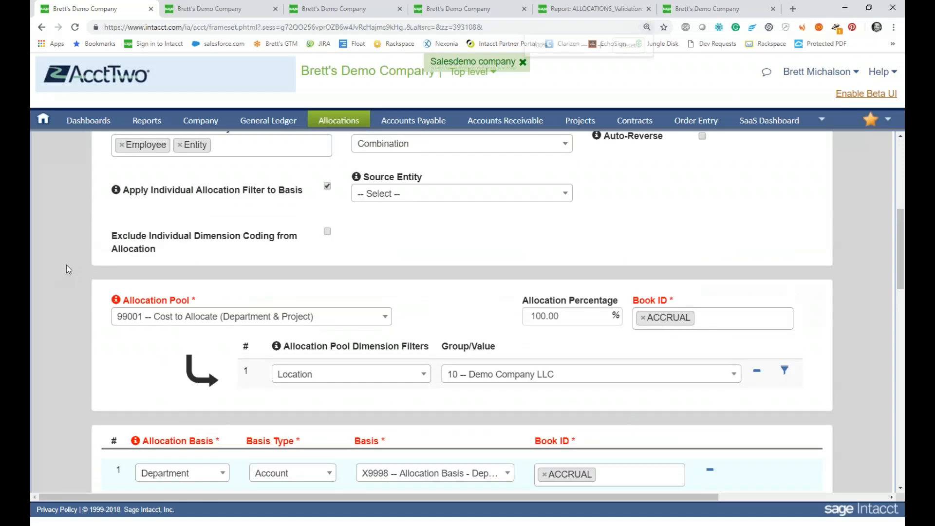
Step: Start a new allocation sequence and name it "Example Sequence"
key("ctrl+0")
mouse_move(290, 110)
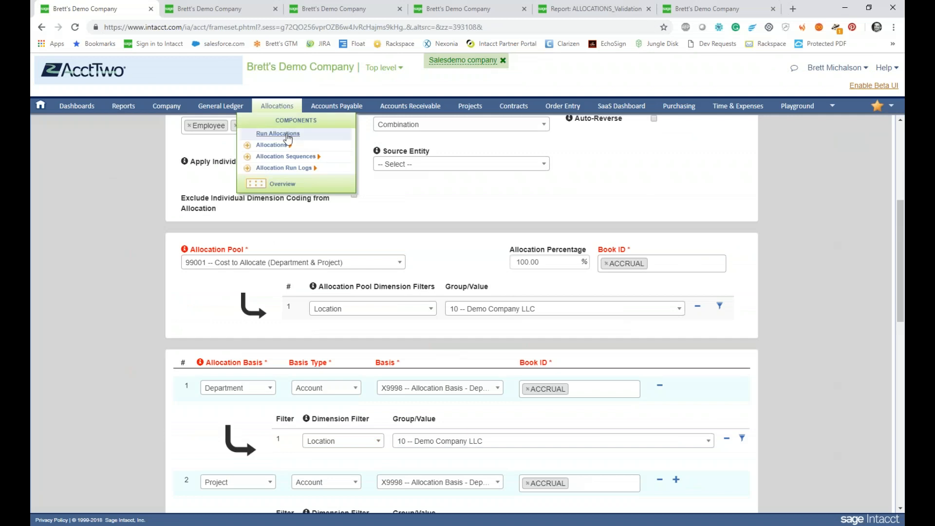
mouse_move(281, 149)
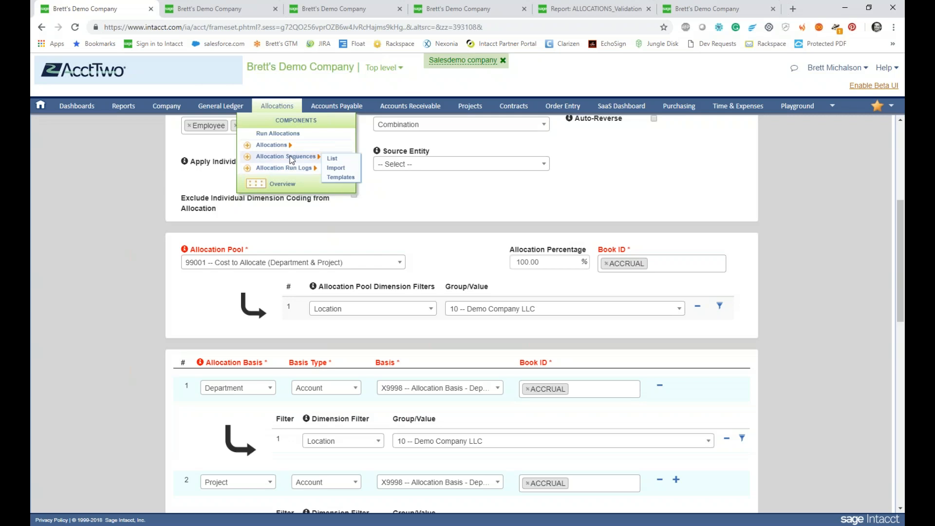
left_click(330, 159)
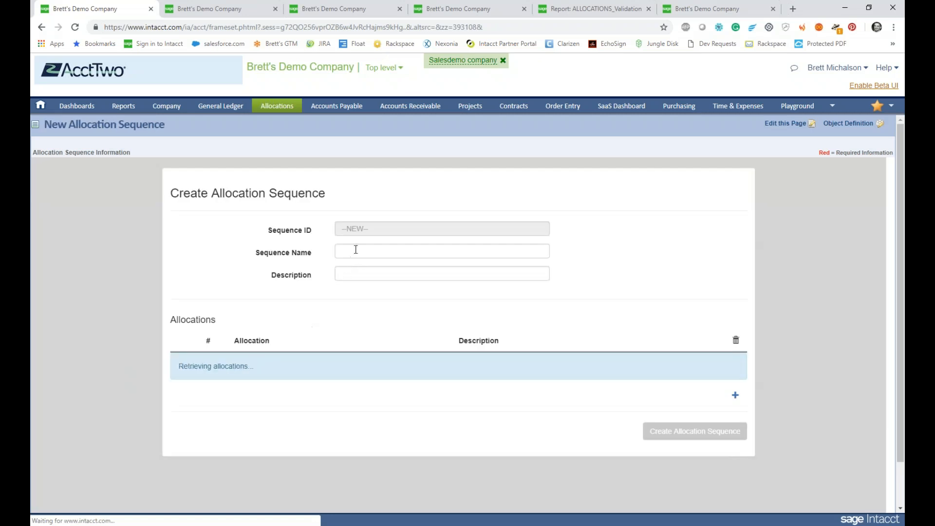
left_click(354, 250)
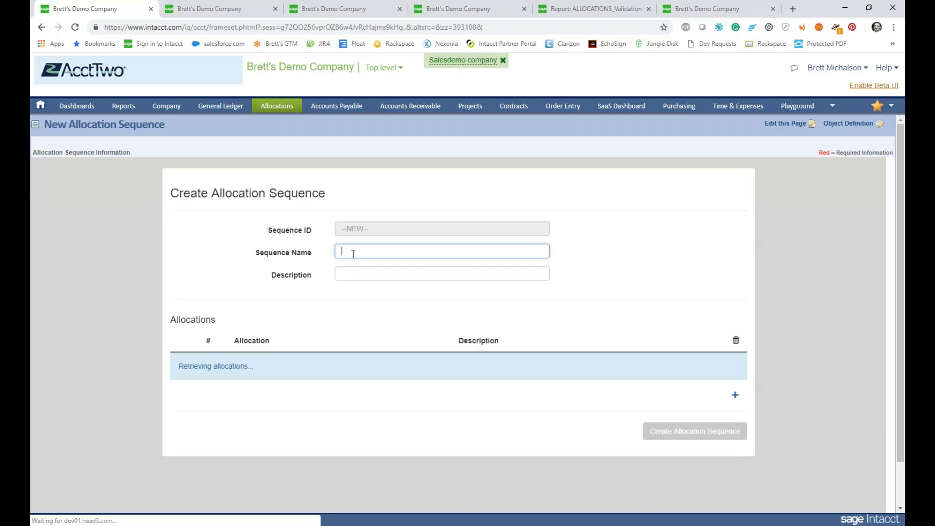
type("Example Sequence")
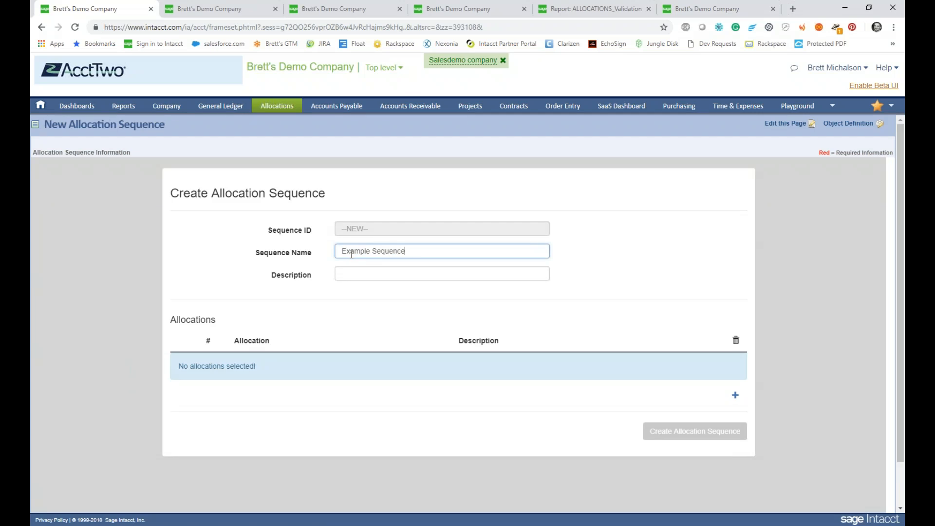
key("Tab")
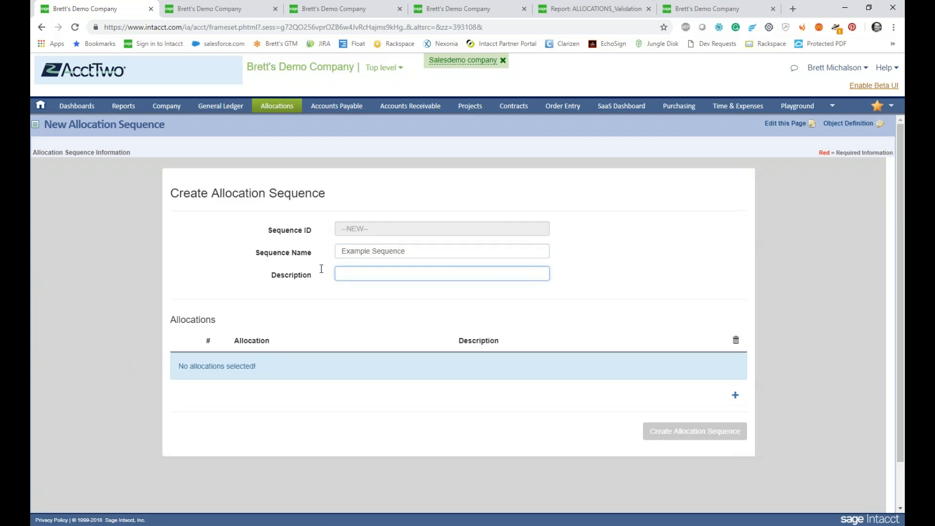
Step: Add two allocation rows, the first set to A000046--Demo Department Allocation (Test 1), the second to A000045--Demo Department & Project Allocation (Test 2)
left_click(733, 398)
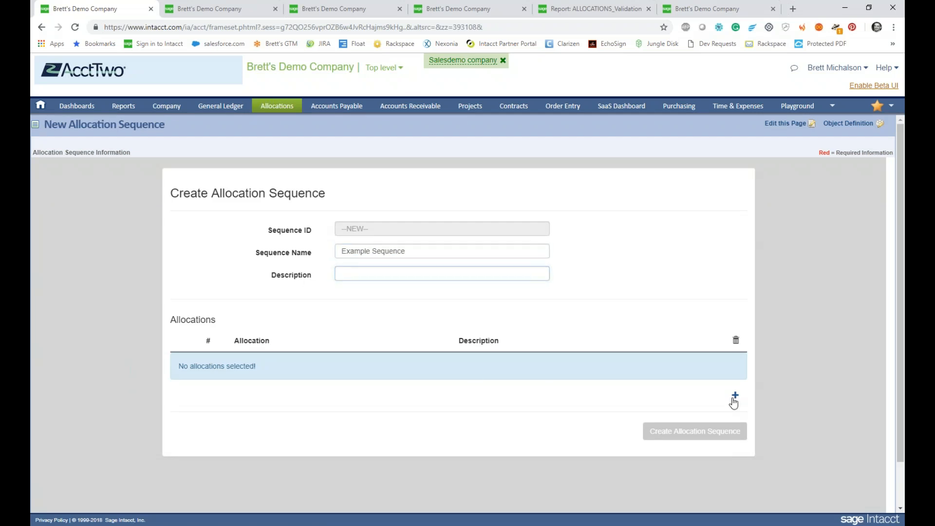
scroll(742, 338, "down", 1)
left_click(709, 348)
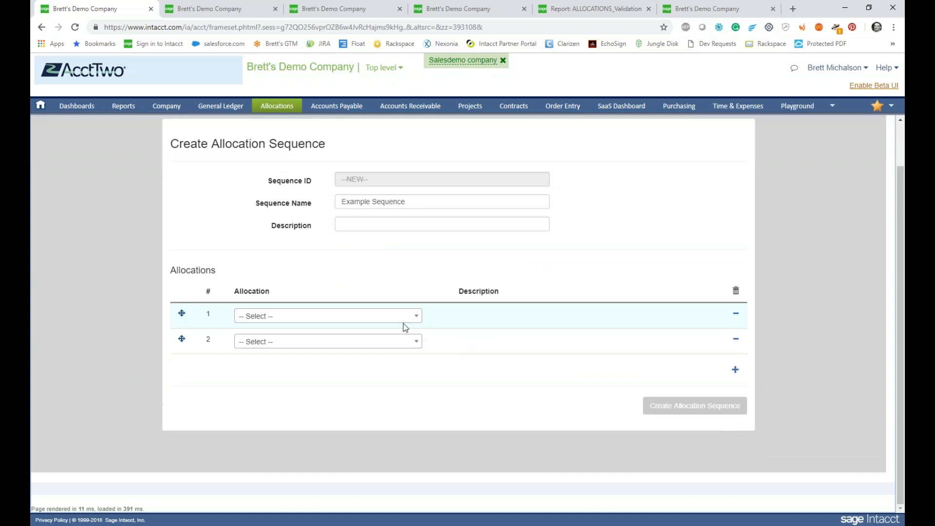
left_click(402, 319)
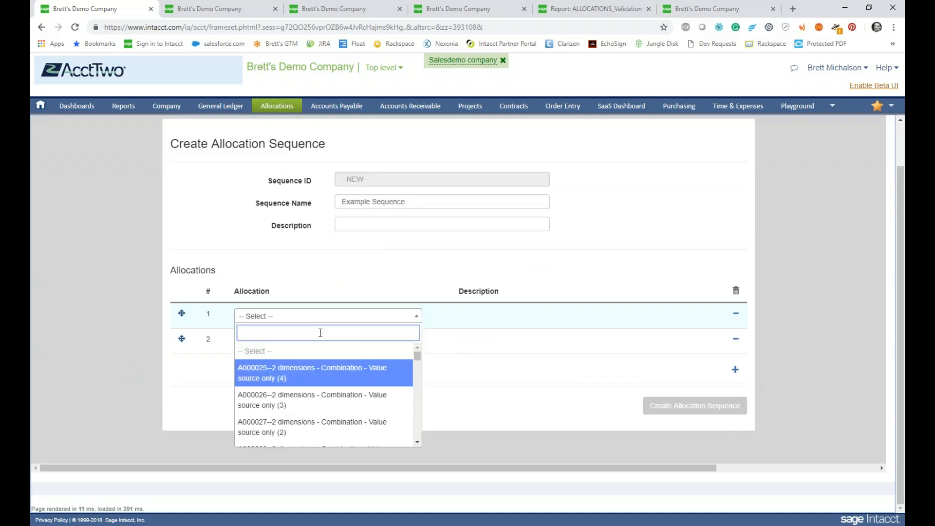
type("demo")
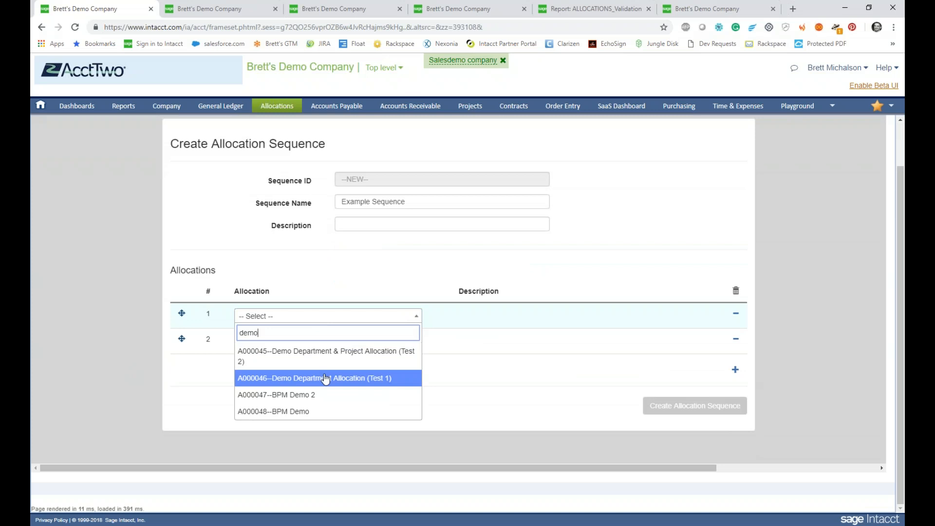
left_click(321, 378)
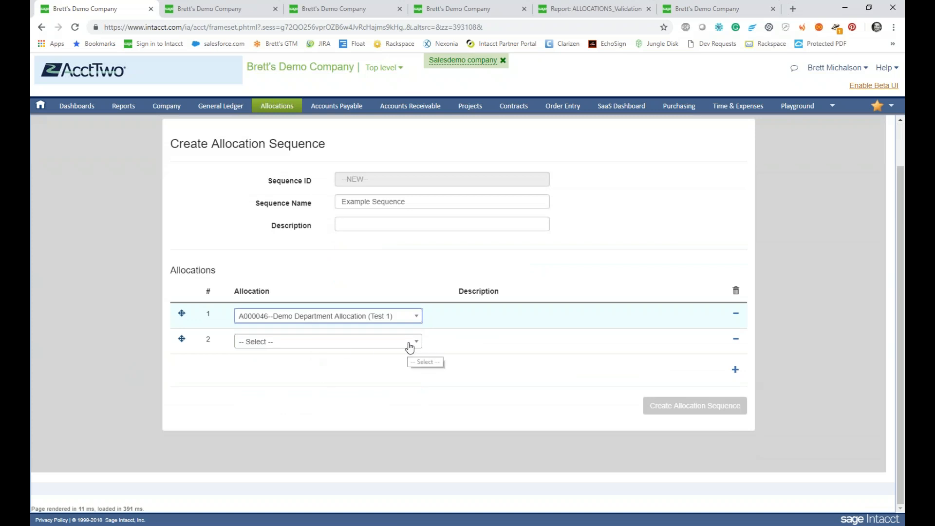
left_click(404, 345)
type("demo")
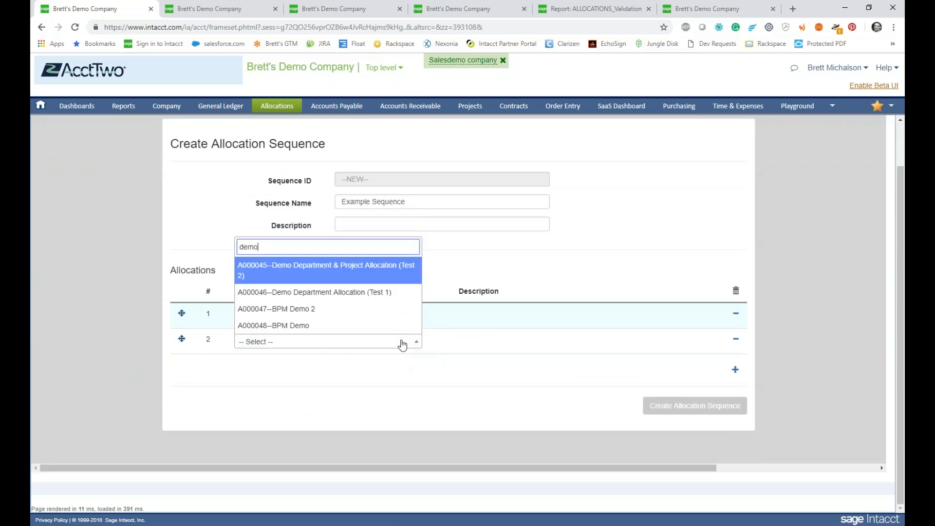
key("Return")
left_click(352, 387)
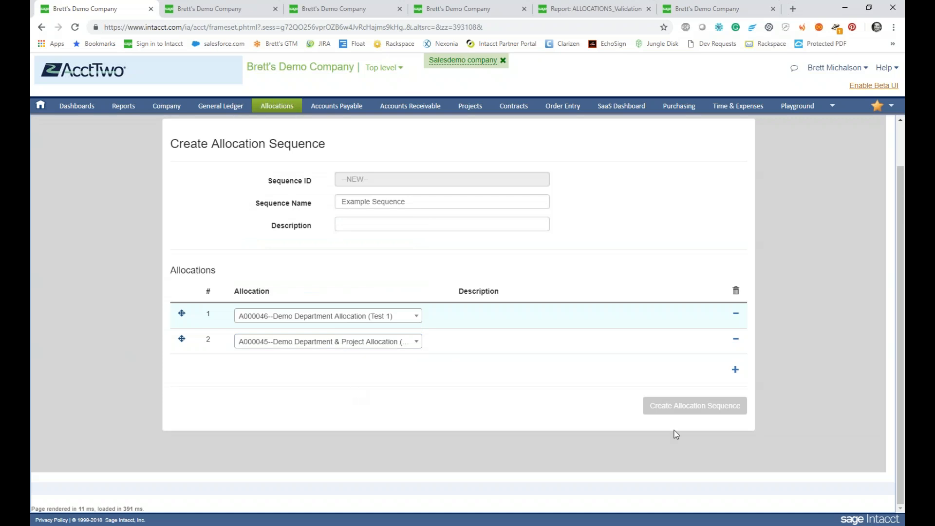
Step: Move the A000045 allocation ahead of A000046 and create the allocation sequence
left_click_drag(182, 338, 184, 315)
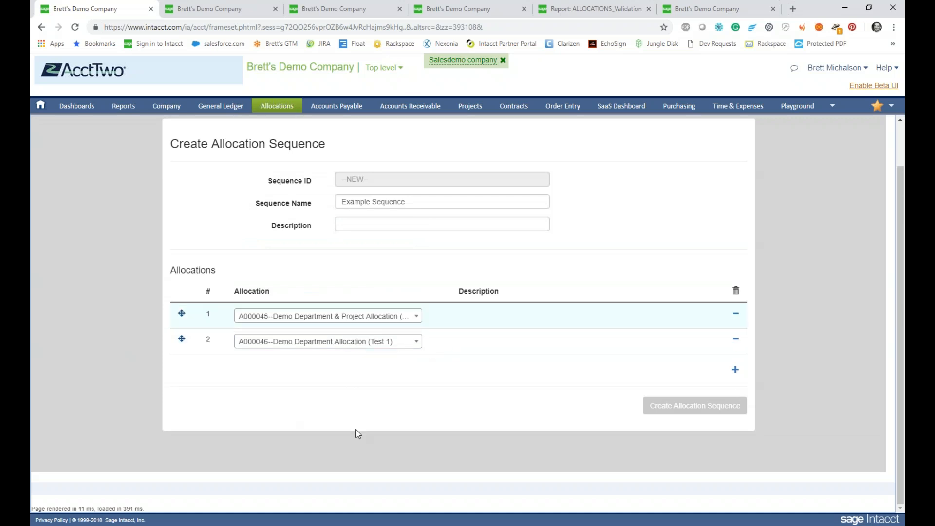
left_click(683, 407)
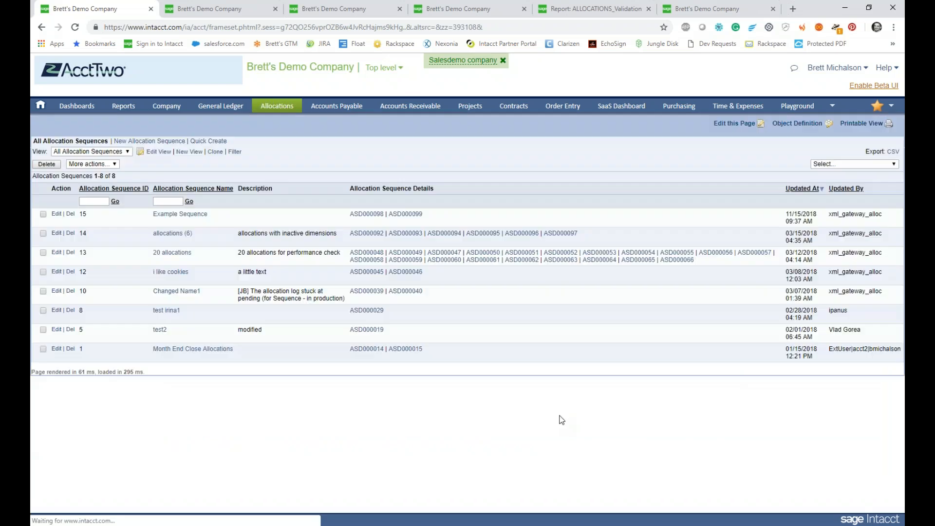
Step: Open the Run Allocations form and select 15--Example Sequence as the allocation sequence to run
mouse_move(286, 104)
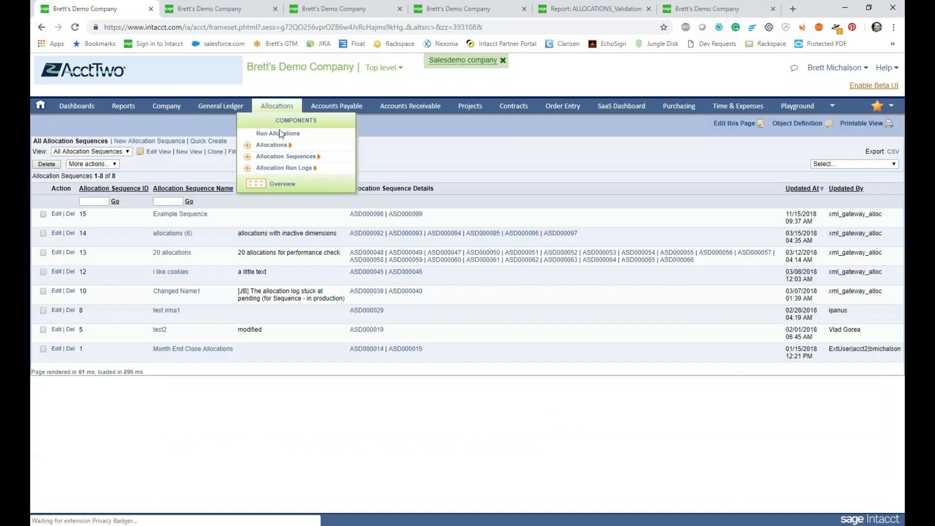
left_click(273, 133)
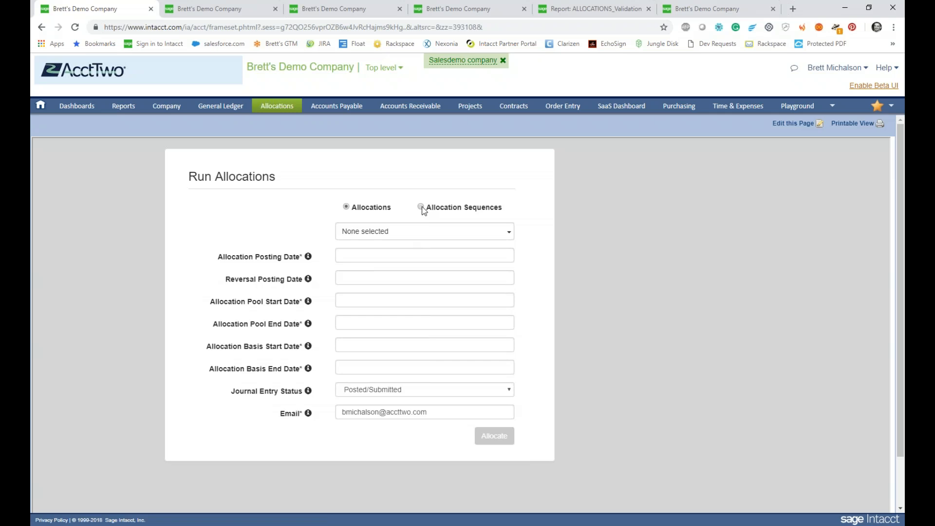
left_click(420, 207)
left_click(498, 233)
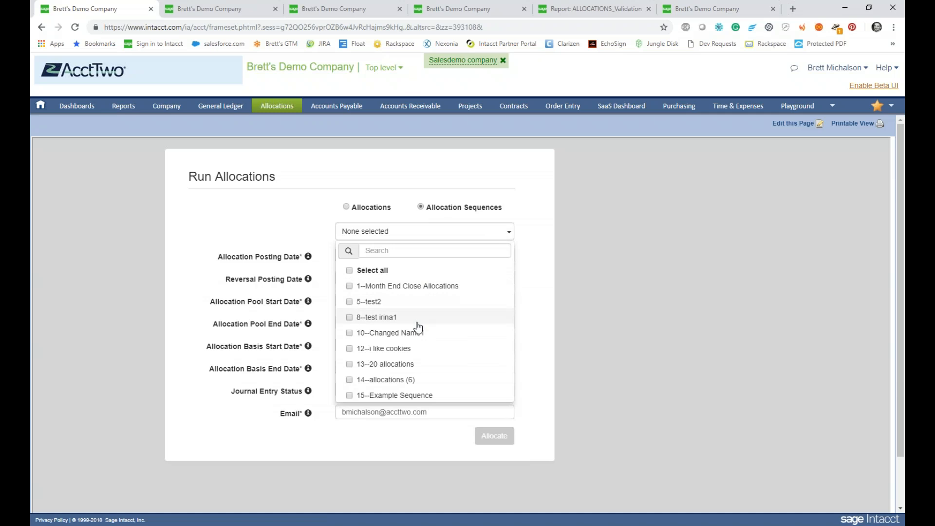
scroll(416, 328, "down", 1)
left_click(355, 345)
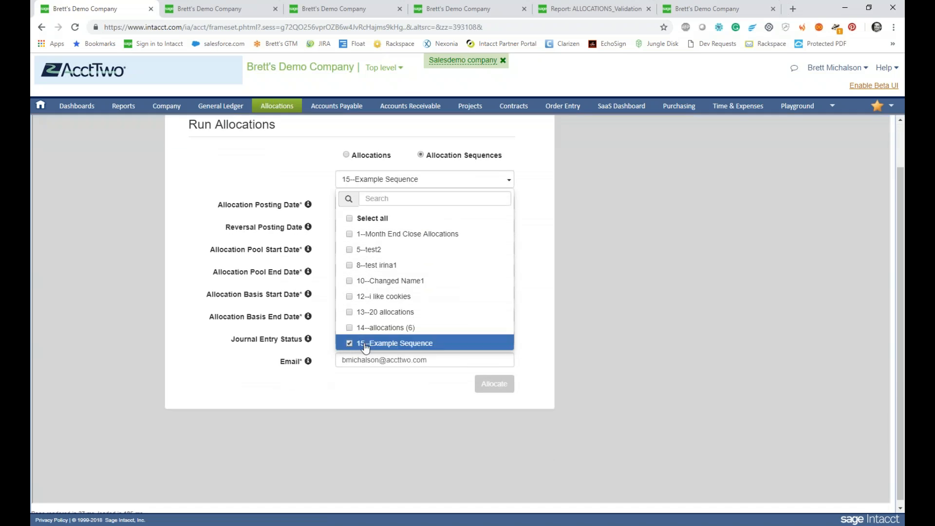
left_click(617, 286)
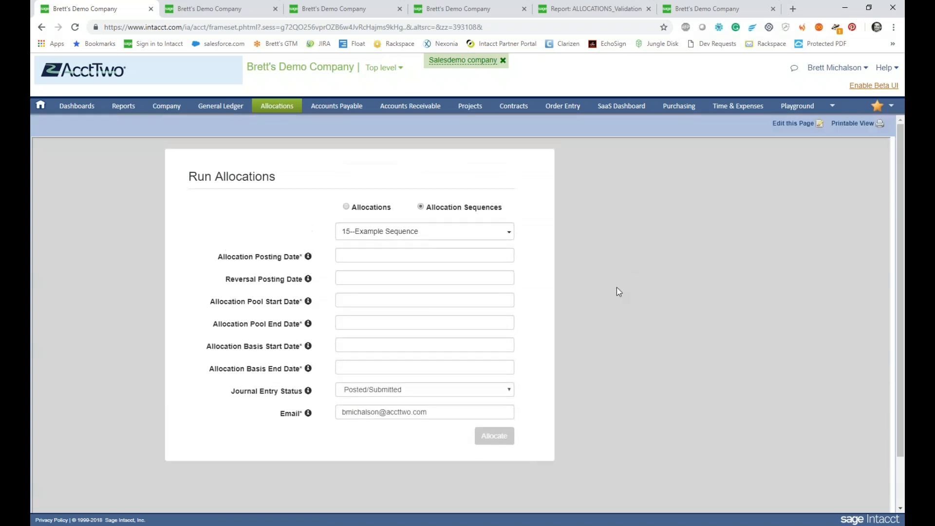
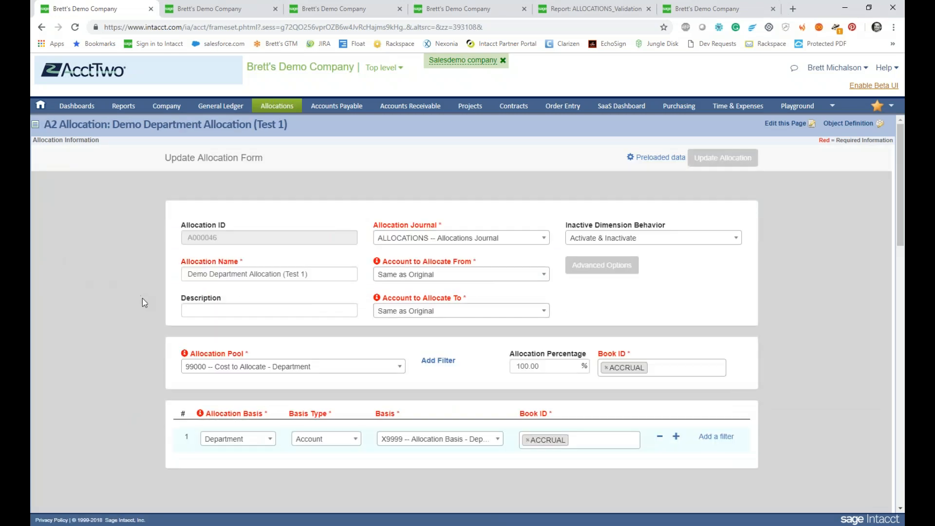
Step: Show the advanced options of the A000046 allocation form and examine its individual allocation settings, allocation pool and Department basis row
scroll(143, 314, "down", 1)
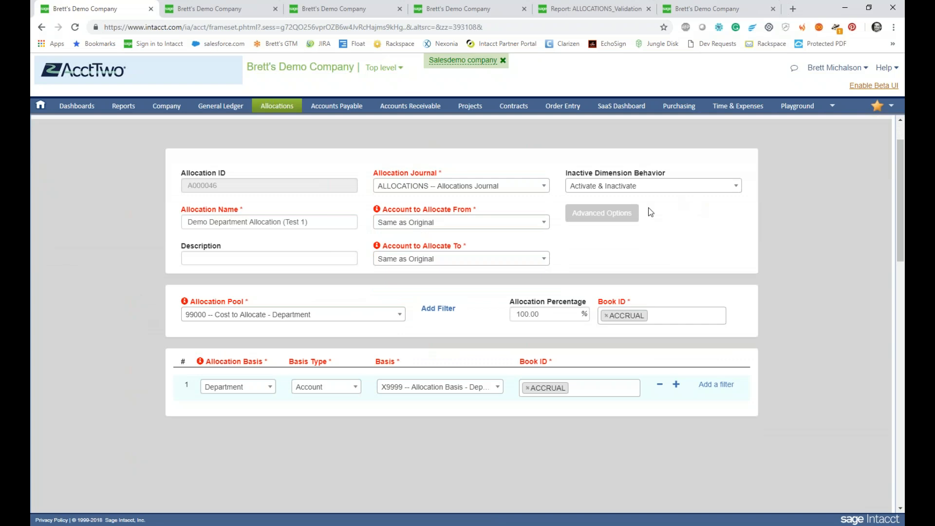
left_click(615, 217)
scroll(266, 372, "down", 1)
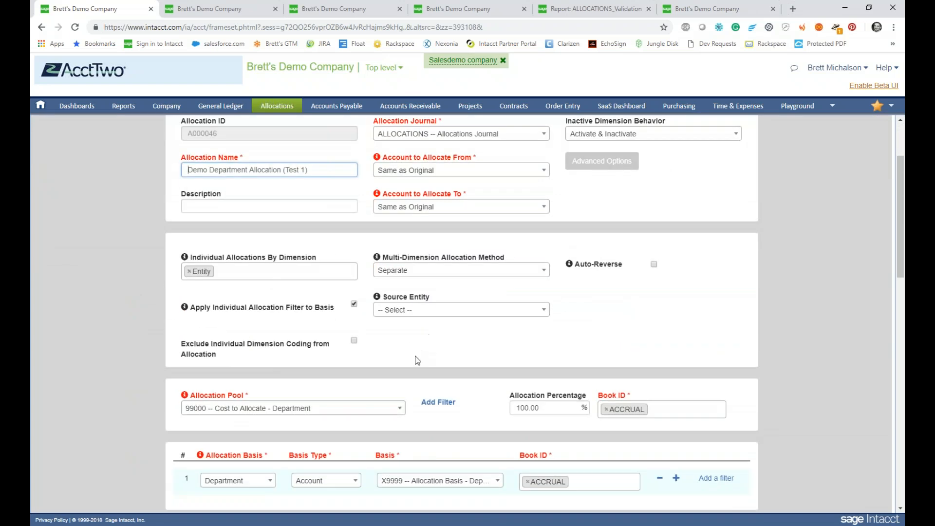
scroll(392, 359, "down", 1)
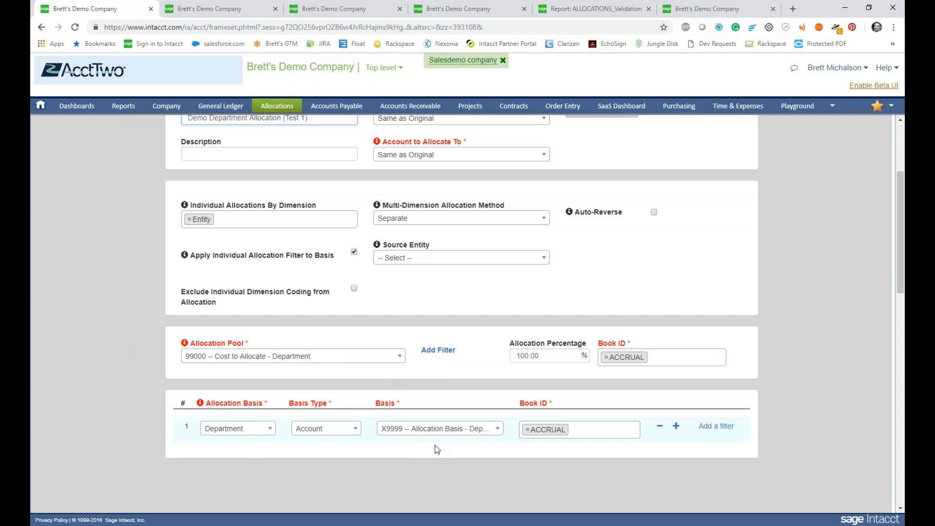
scroll(419, 439, "up", 1)
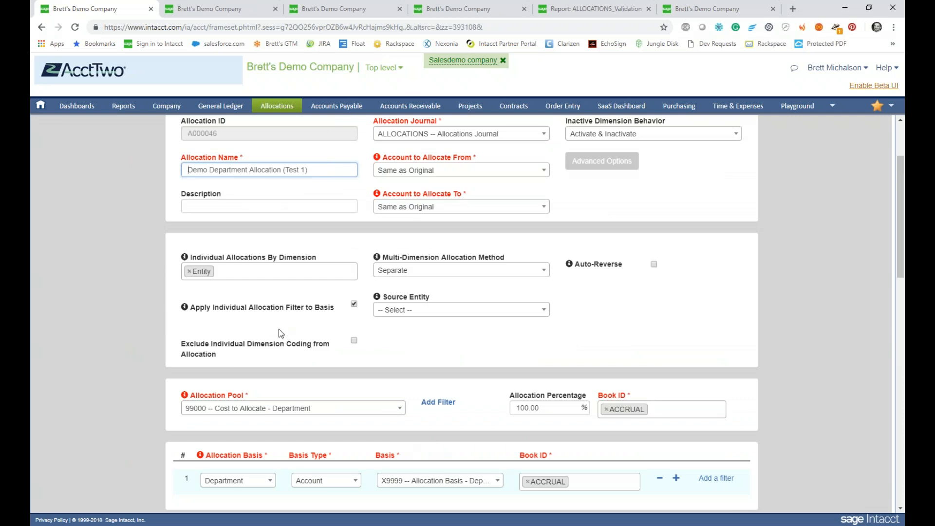
Step: Add Item, Class and Vendor to the individual allocation dimensions of the A000046 allocation
left_click(277, 271)
left_click(234, 311)
left_click(269, 271)
left_click(255, 292)
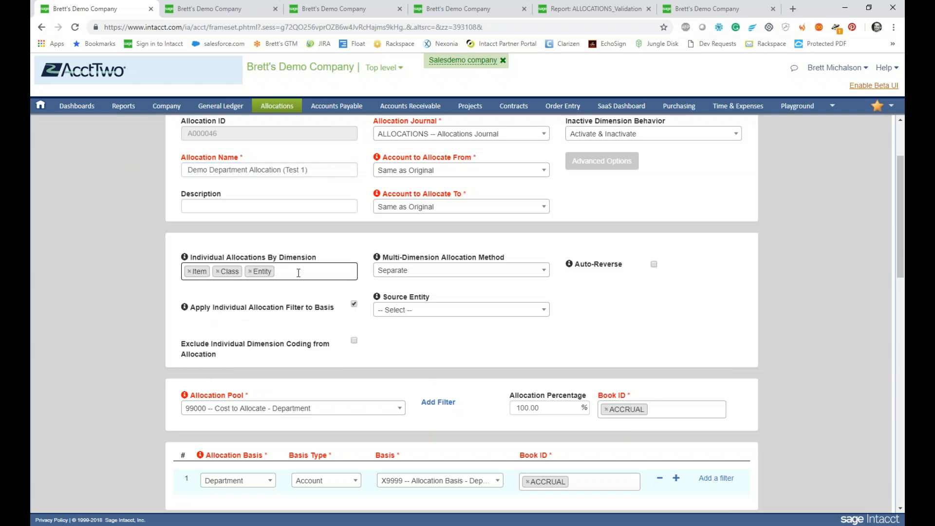
left_click(280, 276)
scroll(265, 344, "up", 2)
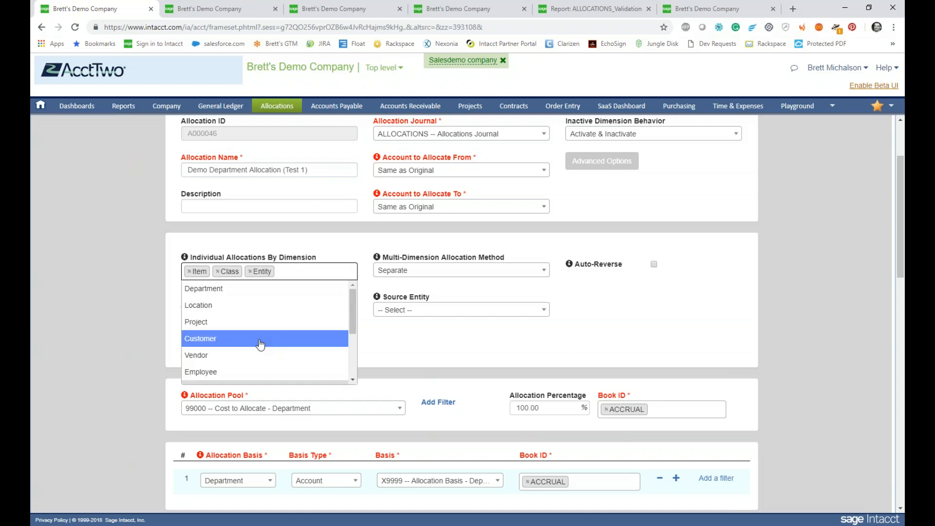
left_click(266, 355)
Step: Disable Apply Individual Allocation Filter to Basis for the A000046 allocation
left_click(354, 305)
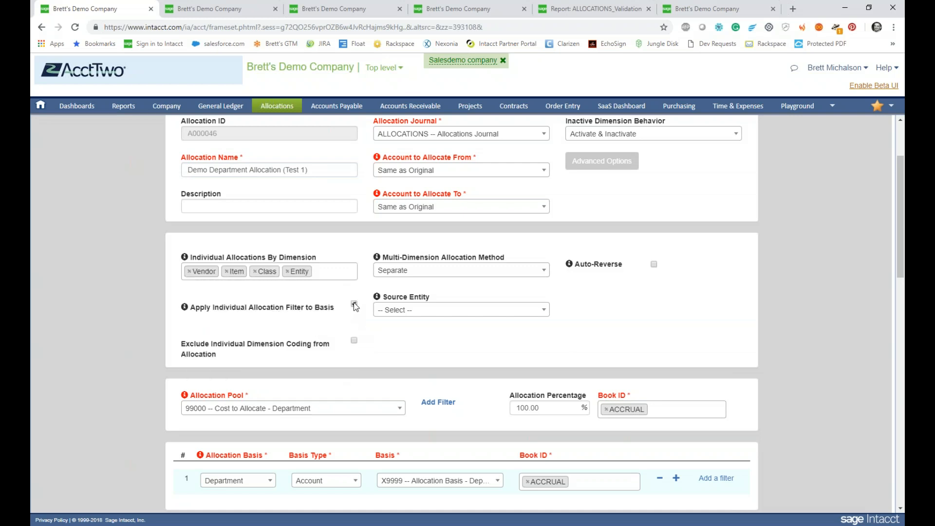
left_click(353, 306)
scroll(264, 419, "down", 1)
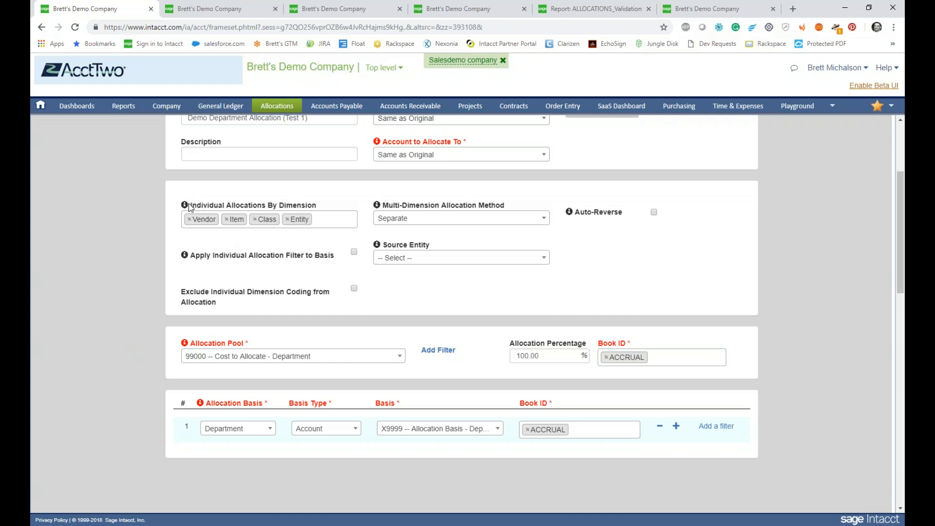
Step: Review the Individual Allocations By Dimension setting and enable Apply Individual Allocation Filter to Basis again
left_click_drag(190, 205, 317, 209)
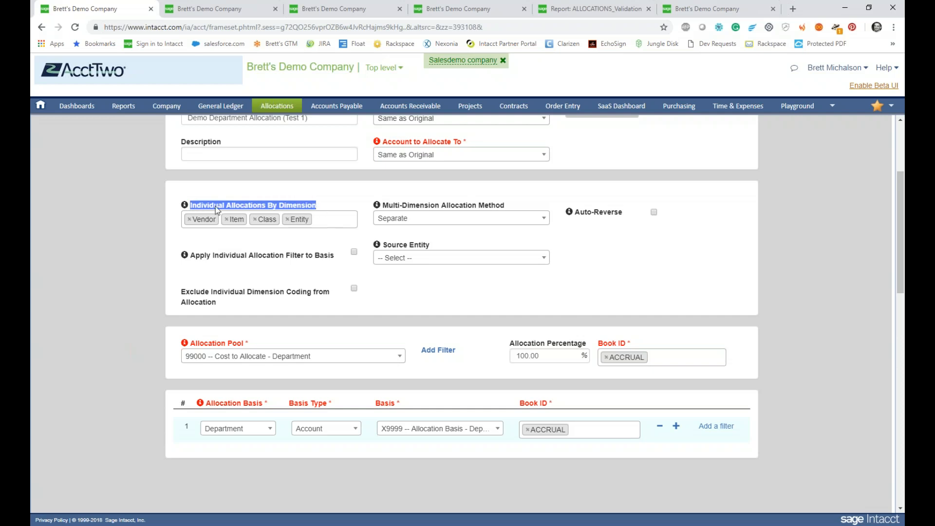
left_click(194, 206)
left_click_drag(191, 205, 321, 211)
left_click(353, 252)
left_click(340, 218)
left_click(349, 209)
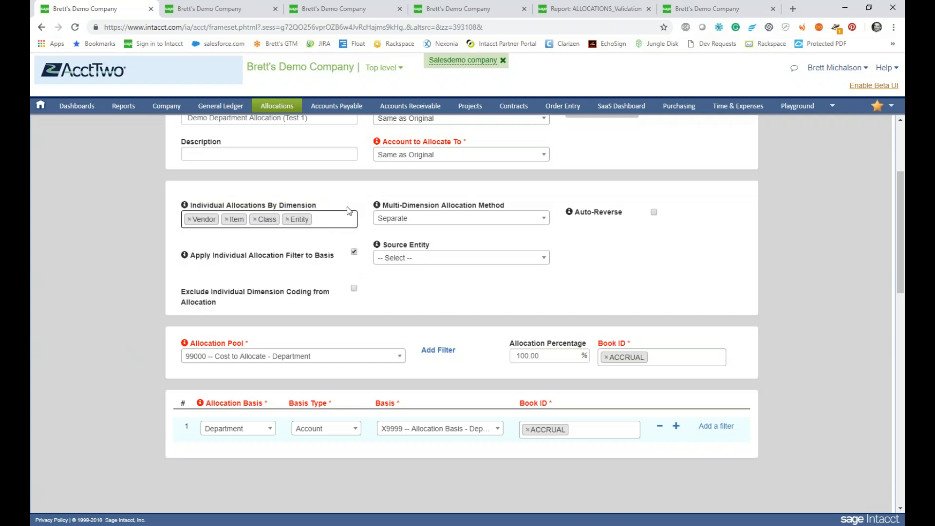